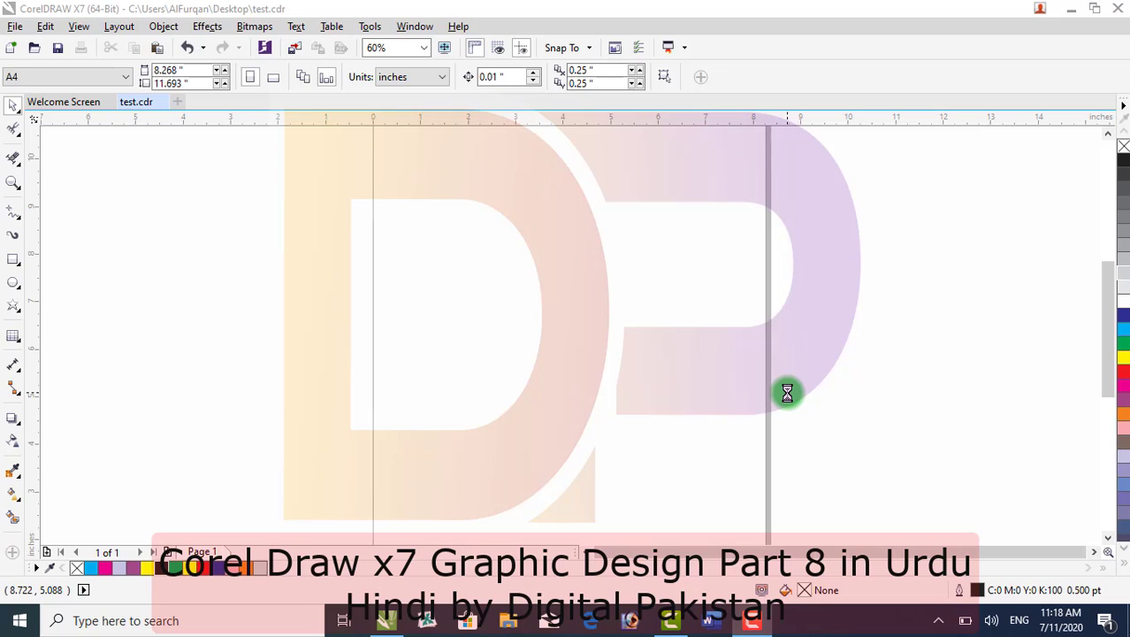
{"action": "left_click", "coordinate": [21, 344]}
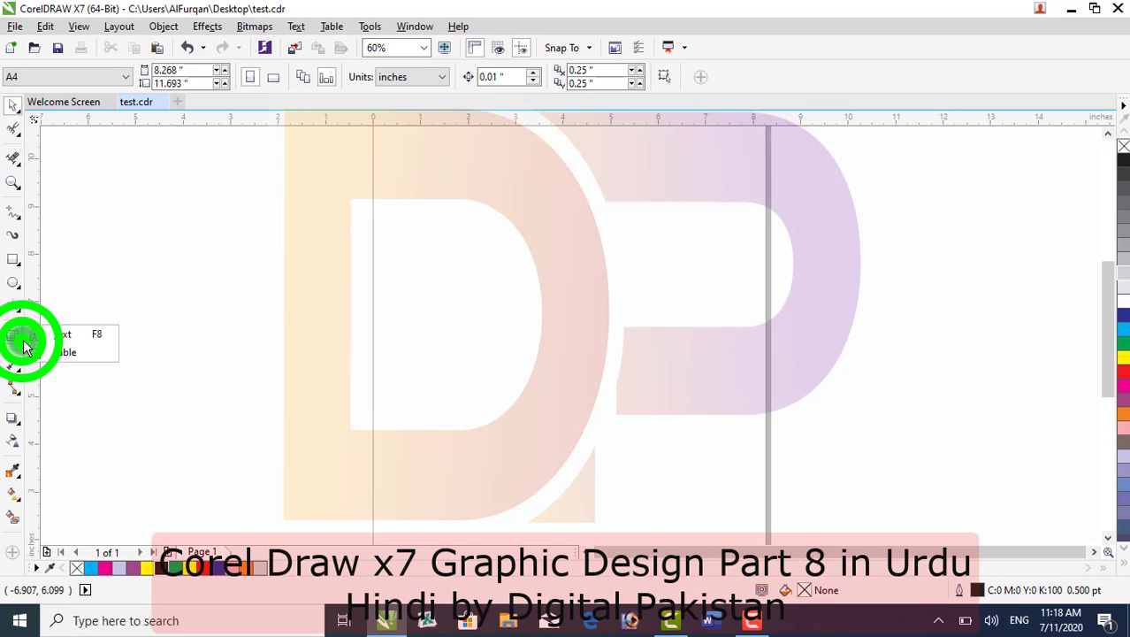
{"action": "left_click", "coordinate": [268, 358]}
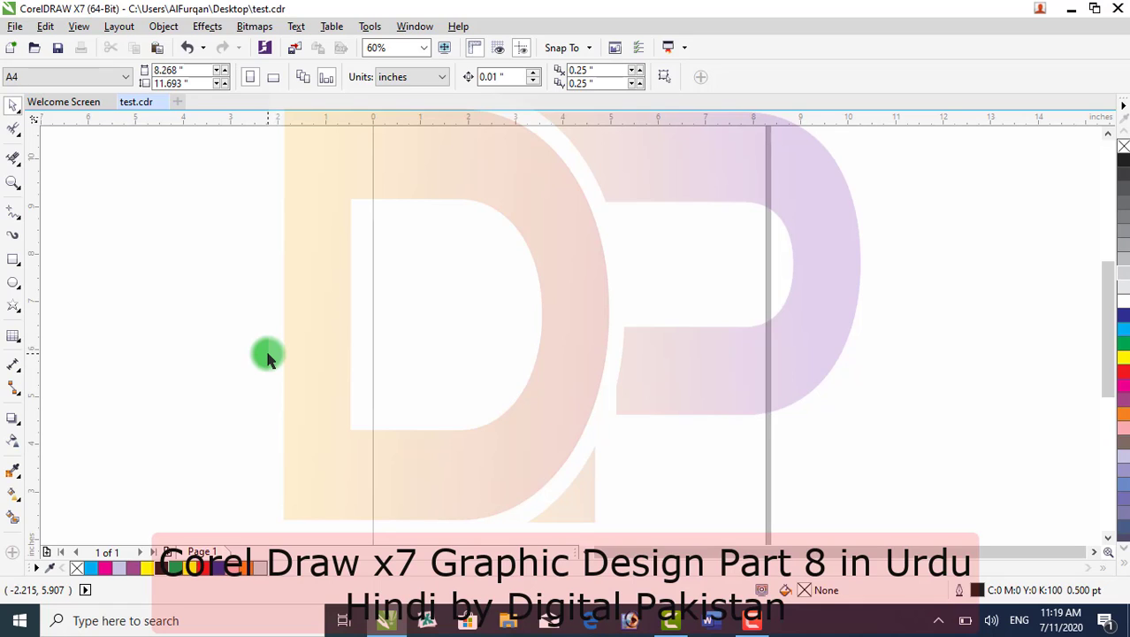
{"action": "left_click", "coordinate": [19, 137]}
{"action": "left_click", "coordinate": [19, 133]}
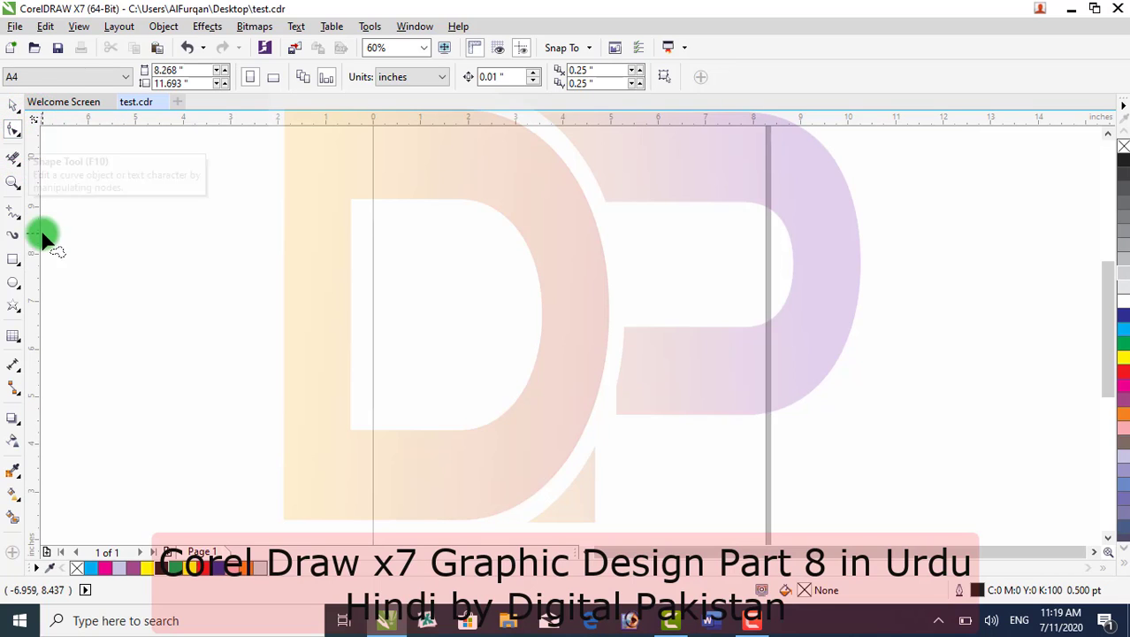
Draw a rectangle about 5.2 by 2.9 inches over the D of the background logo and fill it with Powder Blue
{"action": "left_click", "coordinate": [19, 265]}
{"action": "left_click", "coordinate": [71, 257]}
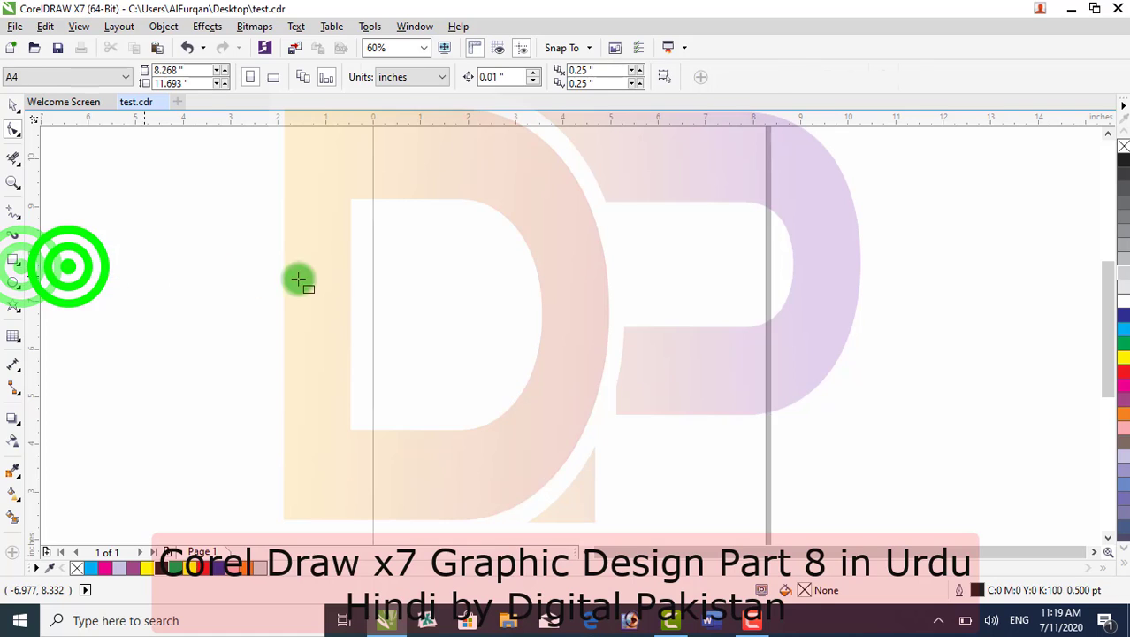
{"action": "left_click", "coordinate": [379, 235]}
{"action": "left_click_drag", "start_coordinate": [379, 234], "coordinate": [627, 375]}
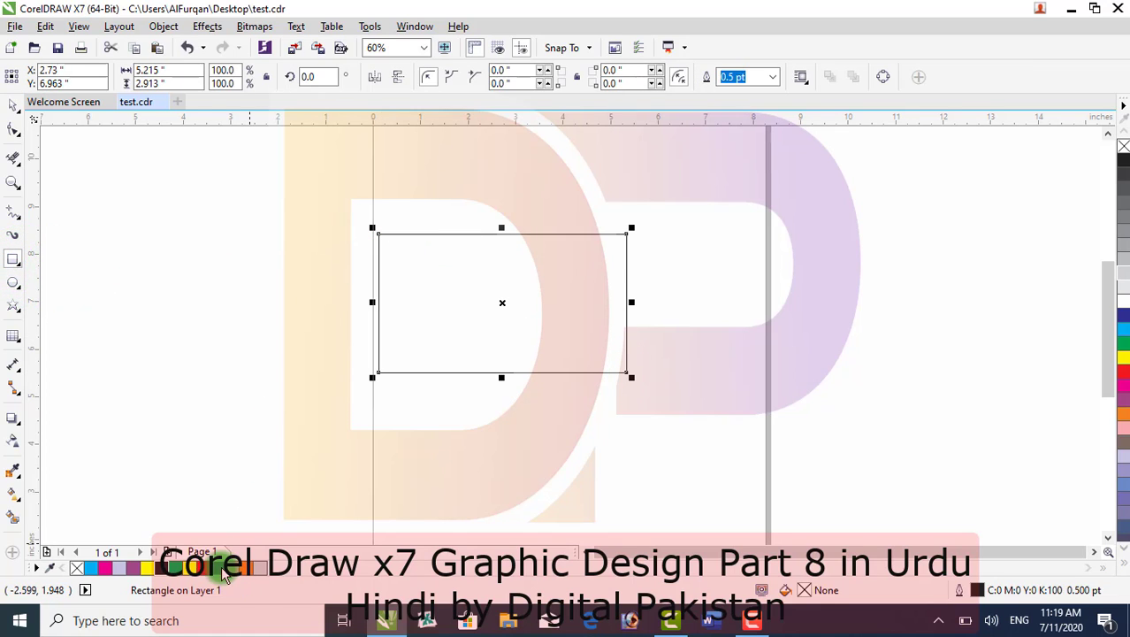
{"action": "left_click", "coordinate": [127, 571]}
Round all four corners of the rectangle to a radius of about 0.63 inches with the Shape tool
{"action": "left_click", "coordinate": [20, 111]}
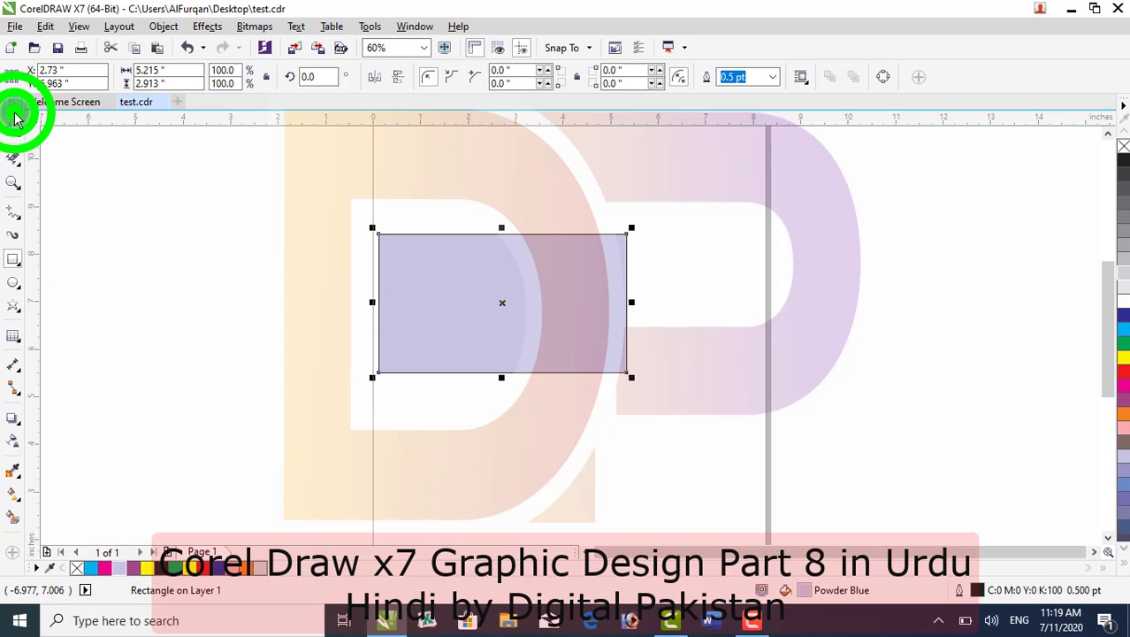
{"action": "left_click", "coordinate": [33, 108]}
{"action": "left_click", "coordinate": [17, 131]}
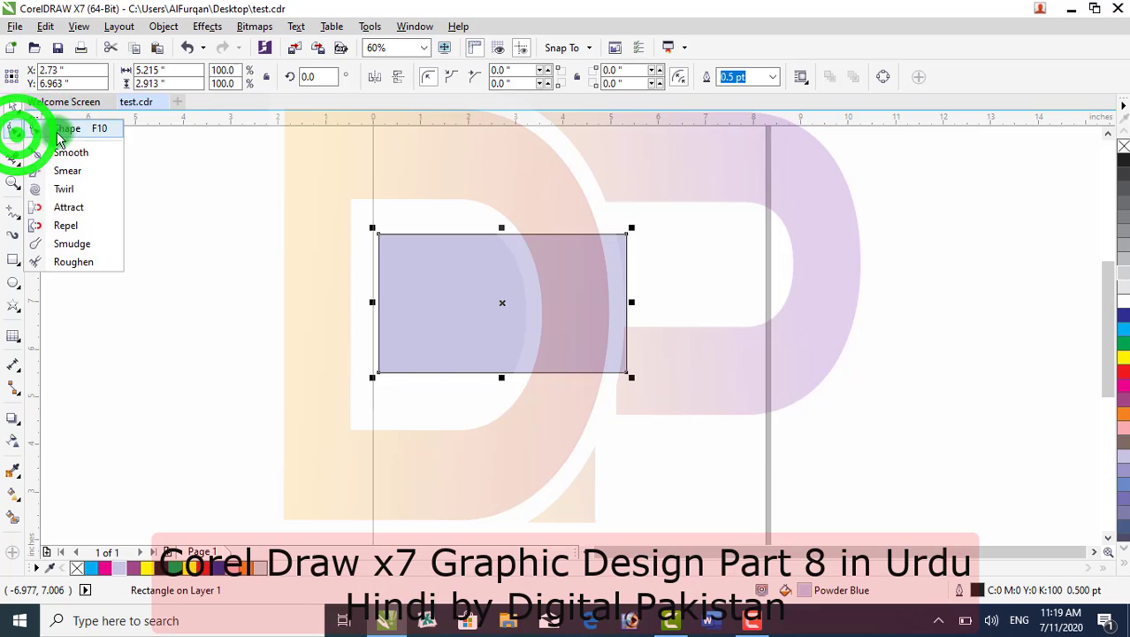
{"action": "left_click", "coordinate": [64, 133]}
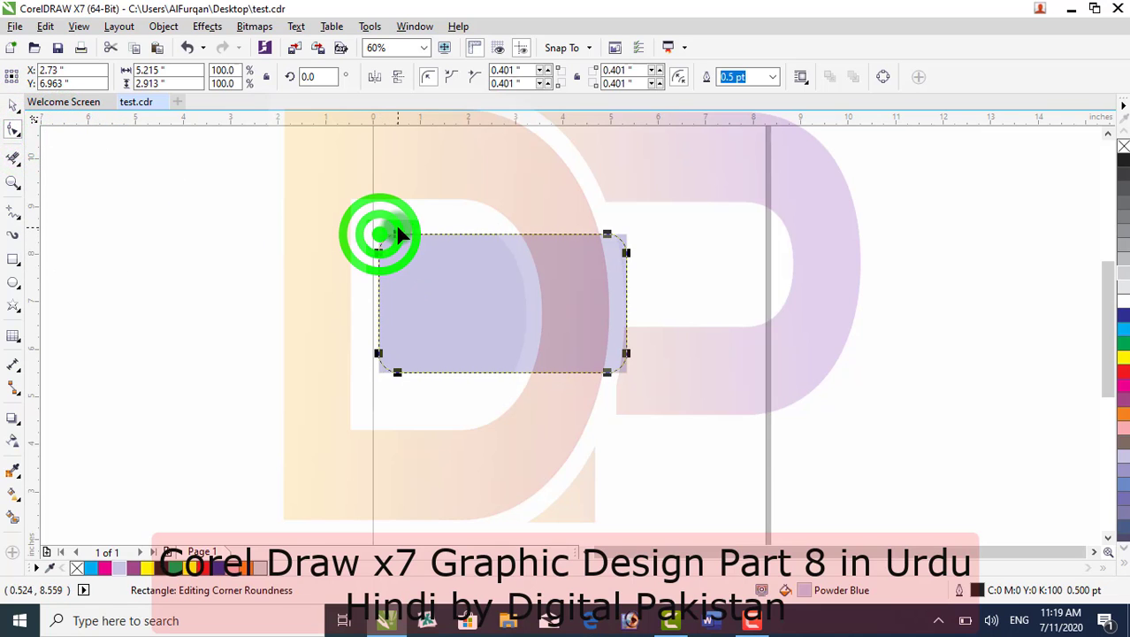
{"action": "mouse_move", "coordinate": [398, 233]}
{"action": "left_mouse_down"}
{"action": "mouse_move", "coordinate": [423, 235]}
{"action": "mouse_move", "coordinate": [379, 322]}
{"action": "mouse_move", "coordinate": [385, 282]}
{"action": "mouse_move", "coordinate": [434, 248]}
{"action": "mouse_move", "coordinate": [492, 253]}
{"action": "mouse_move", "coordinate": [437, 253]}
{"action": "mouse_move", "coordinate": [408, 292]}
{"action": "mouse_move", "coordinate": [416, 247]}
{"action": "mouse_move", "coordinate": [471, 268]}
{"action": "mouse_move", "coordinate": [429, 298]}
{"action": "mouse_move", "coordinate": [421, 337]}
{"action": "mouse_move", "coordinate": [407, 232]}
{"action": "left_mouse_up"}
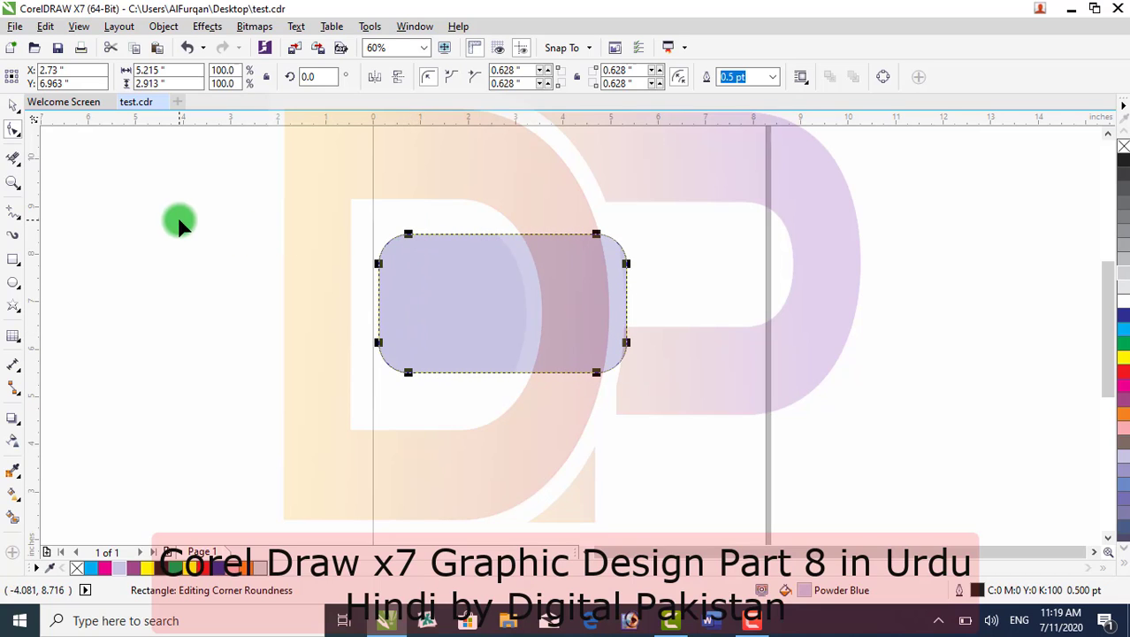
Move the rounded rectangle right and slightly up, centring it at about X 5.68, Y 7.50 inches
{"action": "left_click", "coordinate": [16, 108]}
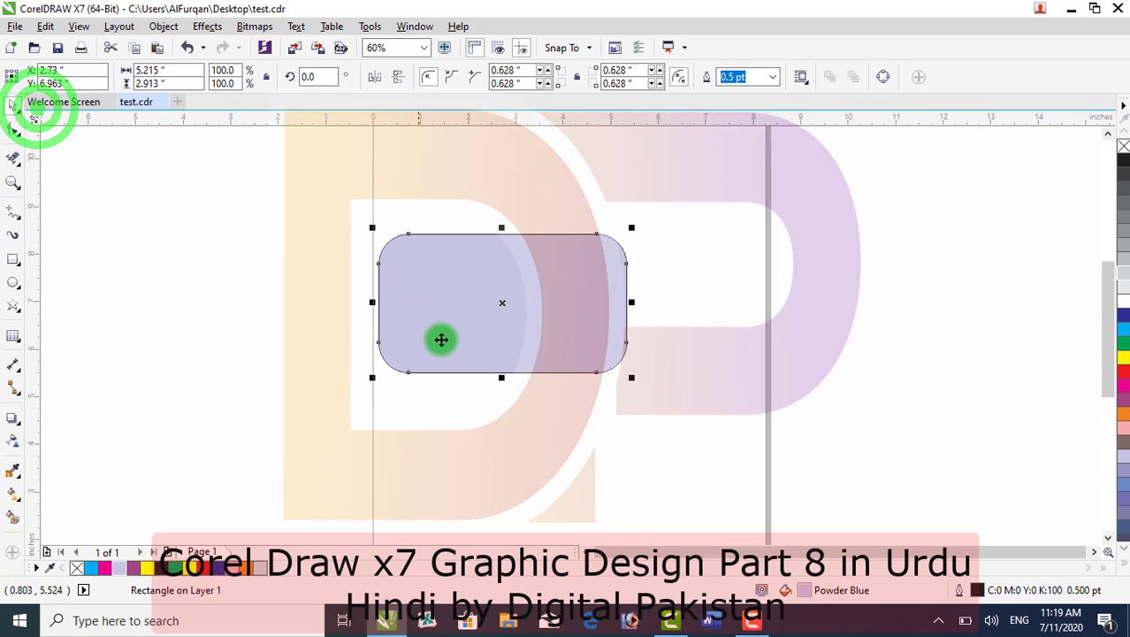
{"action": "left_click_drag", "start_coordinate": [447, 320], "coordinate": [636, 273]}
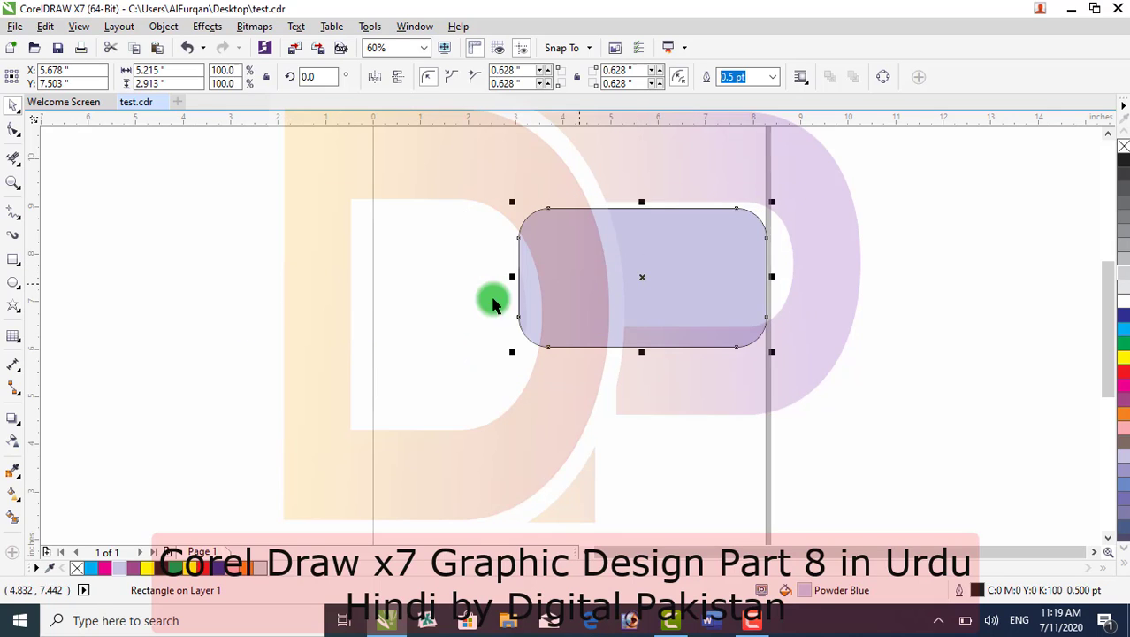
{"action": "left_click", "coordinate": [427, 308]}
{"action": "left_click", "coordinate": [556, 295]}
Smooth the upper part of the rounded rectangle's left edge with the Smooth tool
{"action": "left_click", "coordinate": [15, 132]}
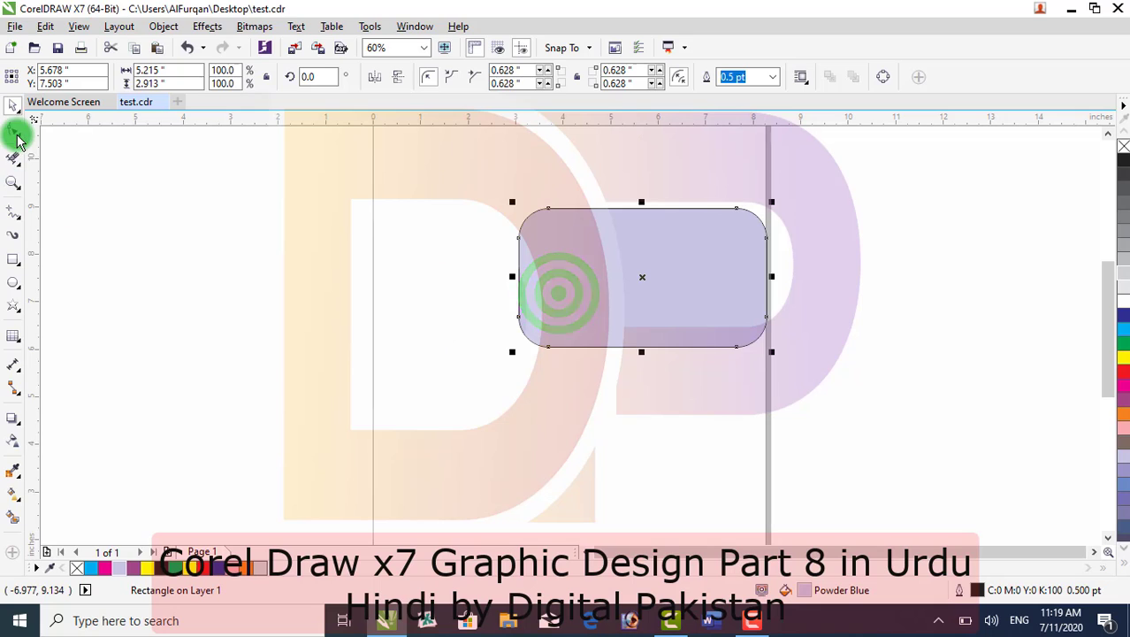
{"action": "left_click", "coordinate": [67, 160]}
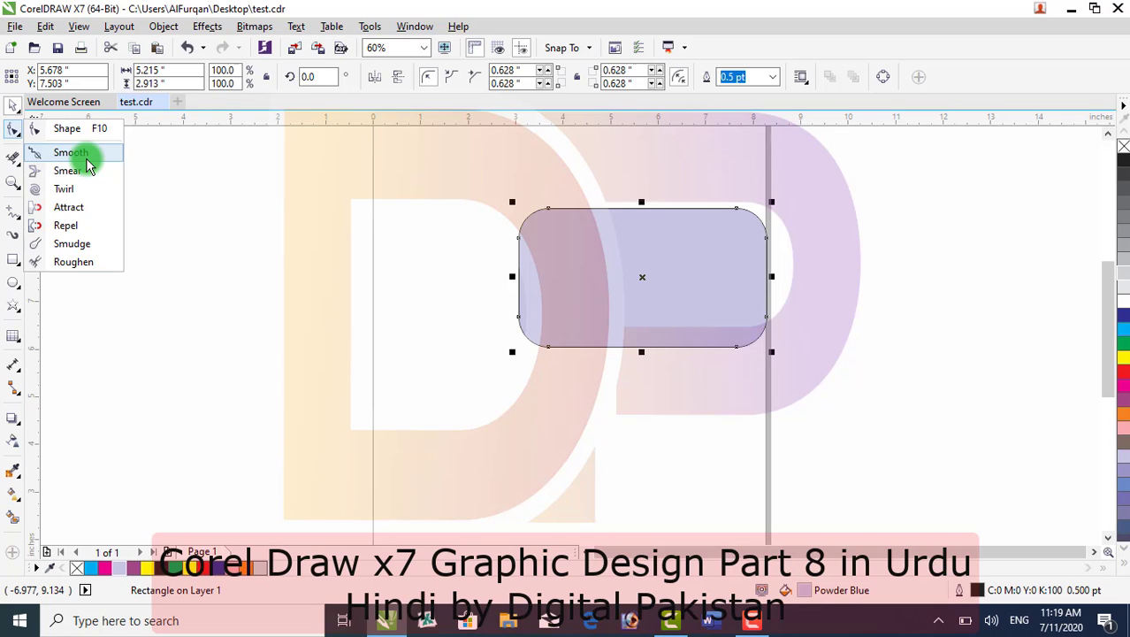
{"action": "left_click", "coordinate": [87, 166]}
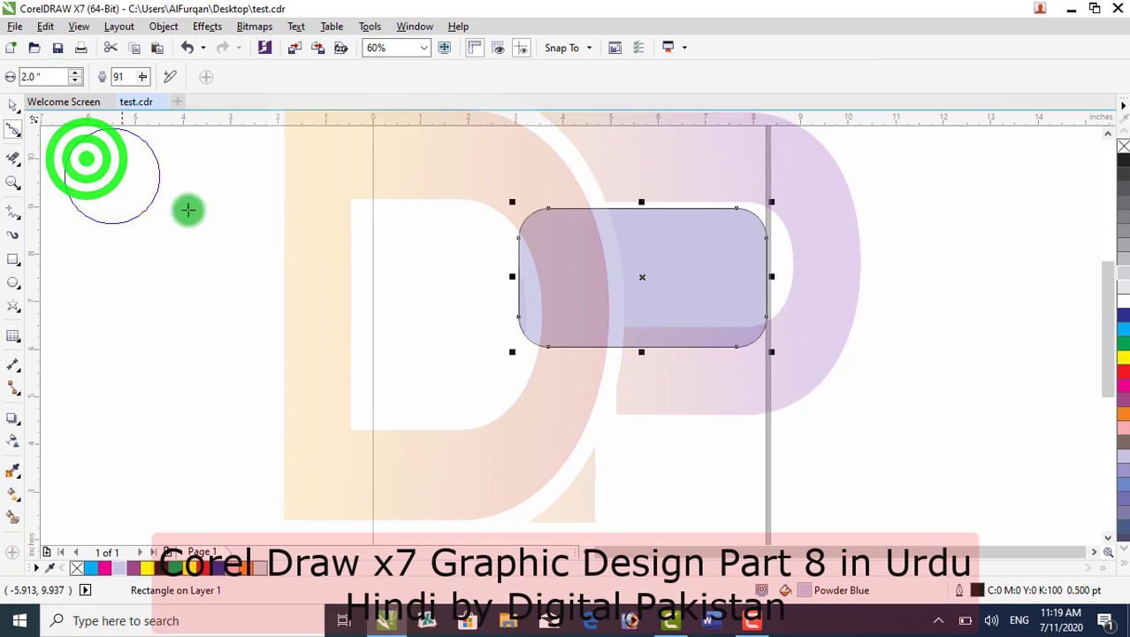
{"action": "left_click_drag", "start_coordinate": [598, 273], "coordinate": [537, 270]}
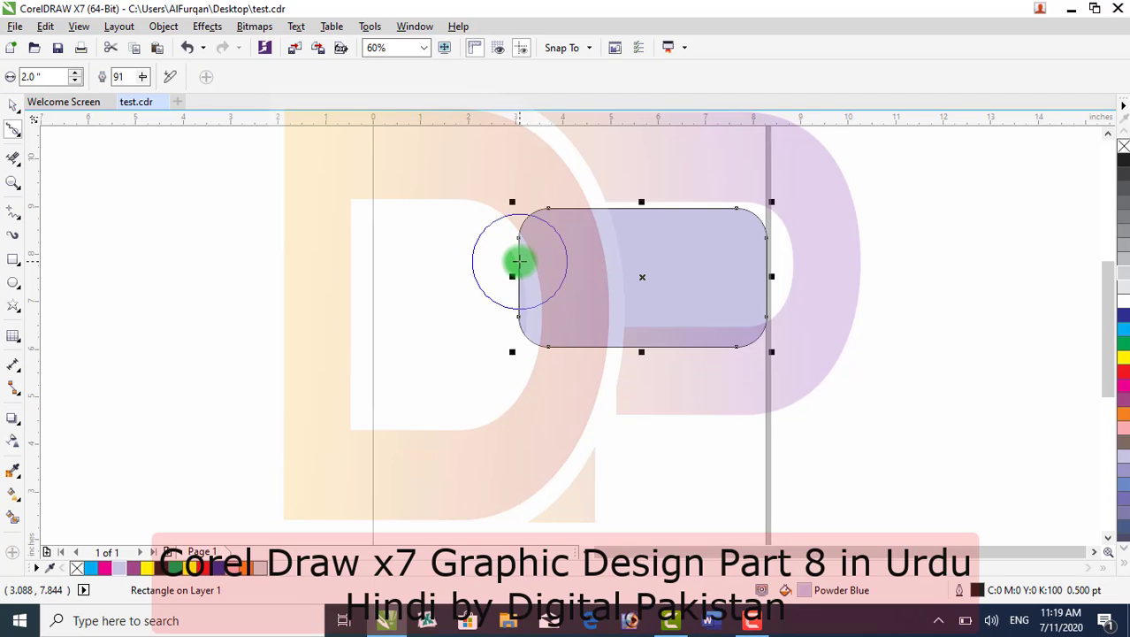
{"action": "left_click", "coordinate": [518, 261]}
Draw a seven-pointed star about 3.8 inches wide to the left of the rectangle and fill it with yellow
{"action": "left_click", "coordinate": [13, 292]}
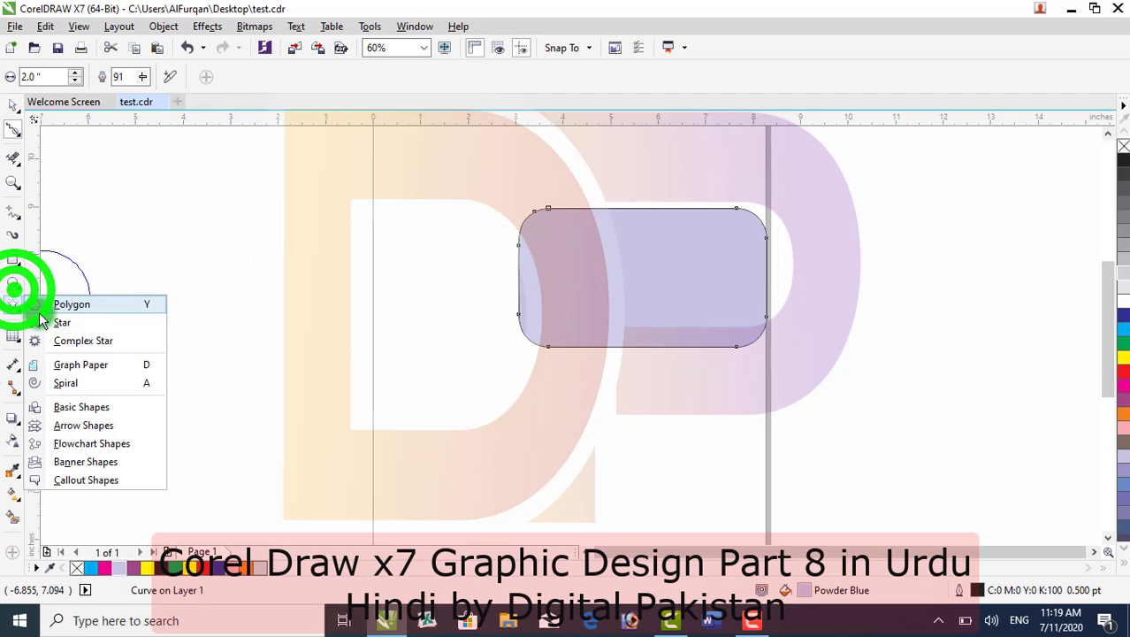
{"action": "left_click", "coordinate": [58, 304]}
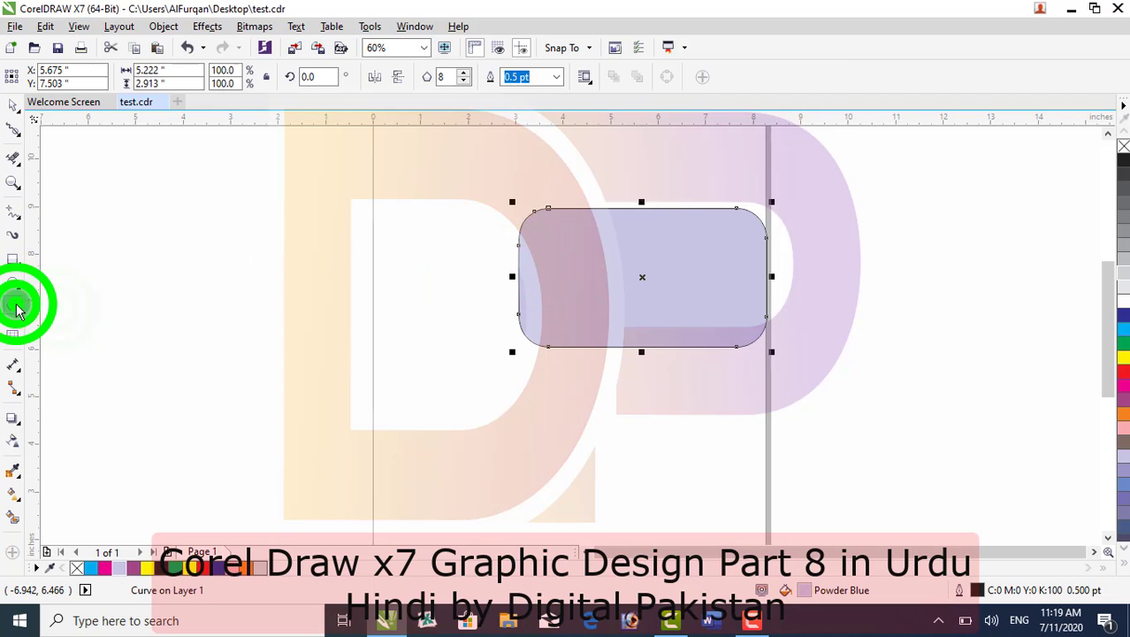
{"action": "left_click", "coordinate": [21, 318]}
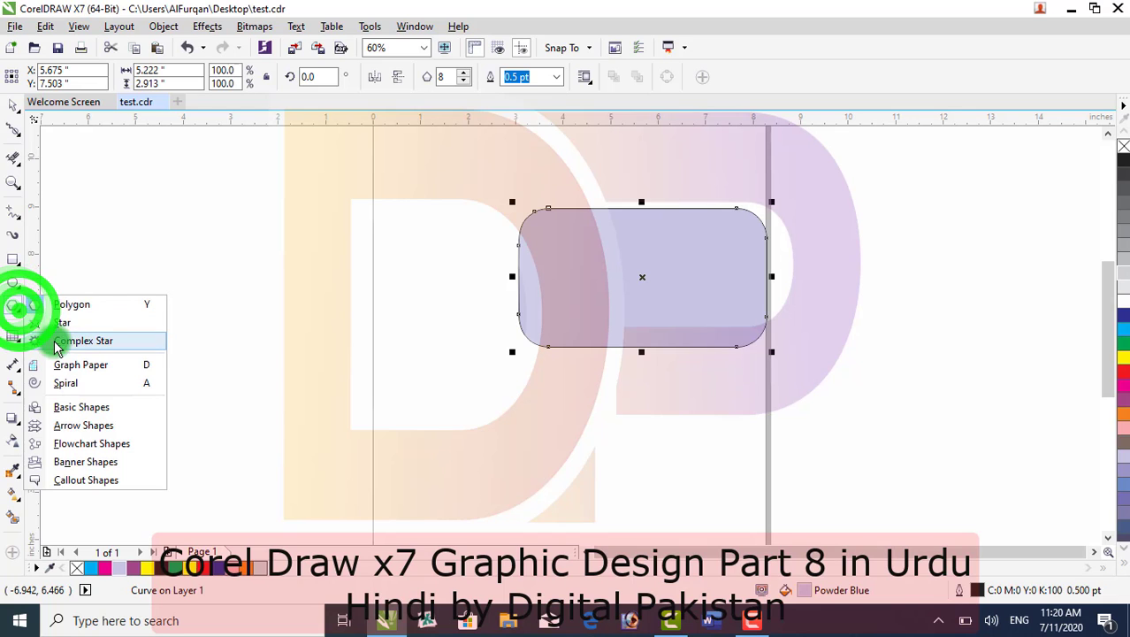
{"action": "left_click", "coordinate": [59, 331]}
{"action": "left_click_drag", "start_coordinate": [220, 212], "coordinate": [408, 398]}
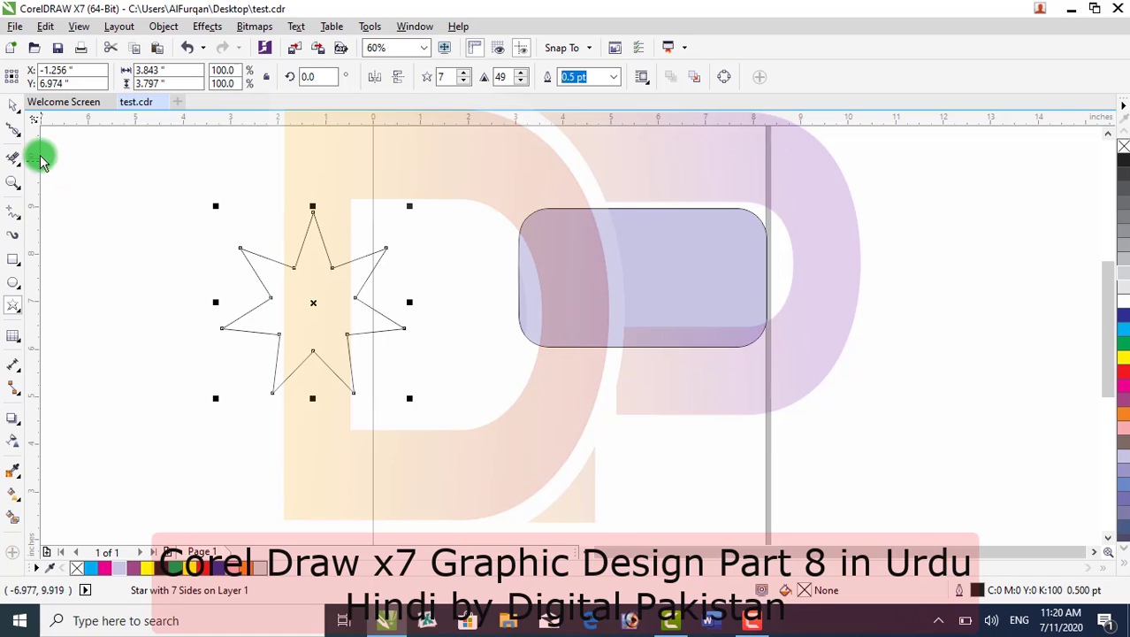
{"action": "left_click", "coordinate": [192, 568]}
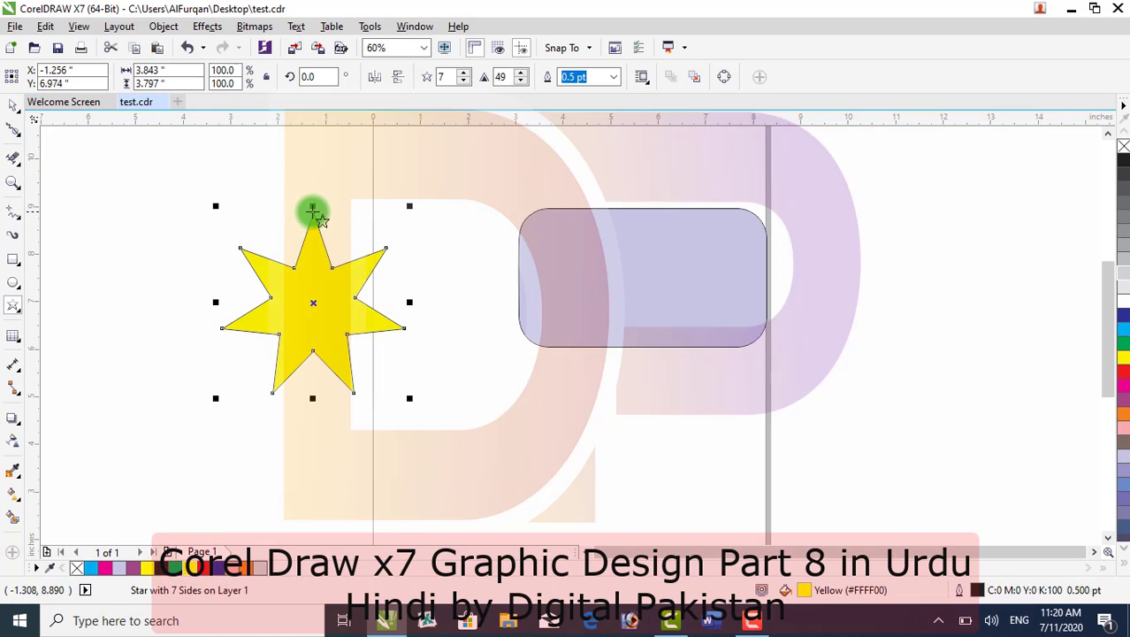
{"action": "left_click_drag", "start_coordinate": [312, 212], "coordinate": [389, 281]}
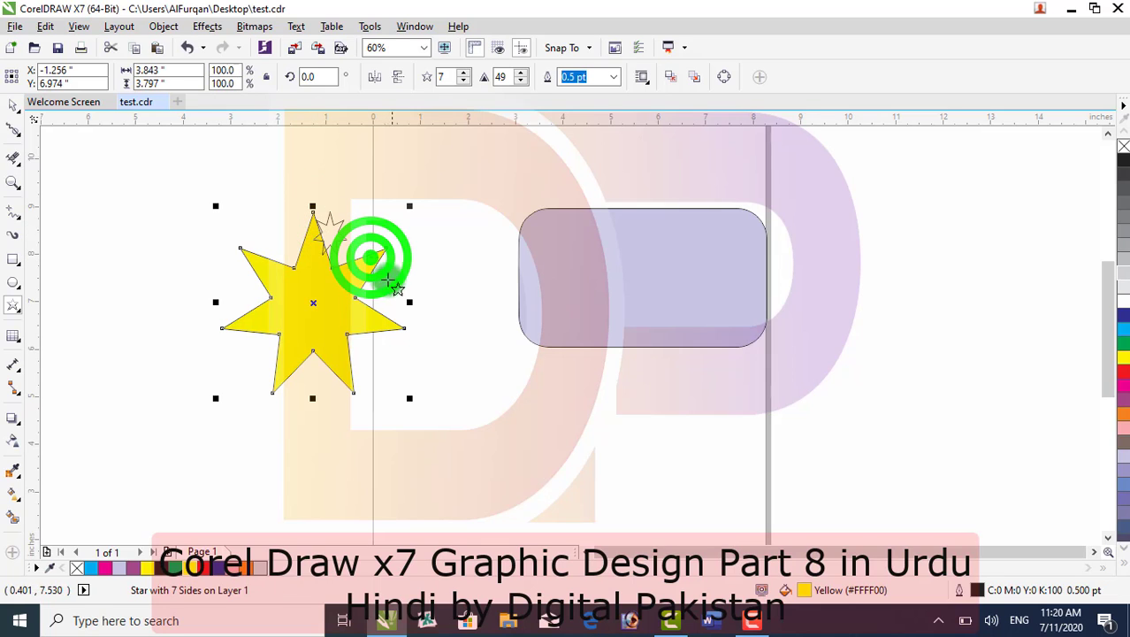
{"action": "left_click", "coordinate": [137, 187]}
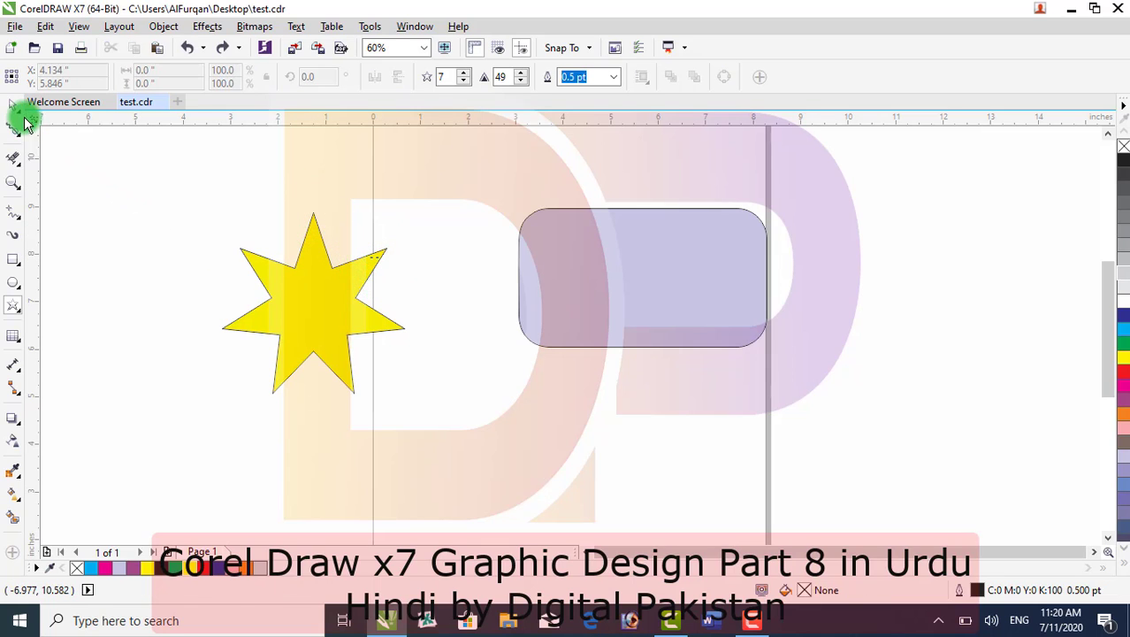
{"action": "left_click", "coordinate": [23, 144]}
{"action": "left_click", "coordinate": [163, 181]}
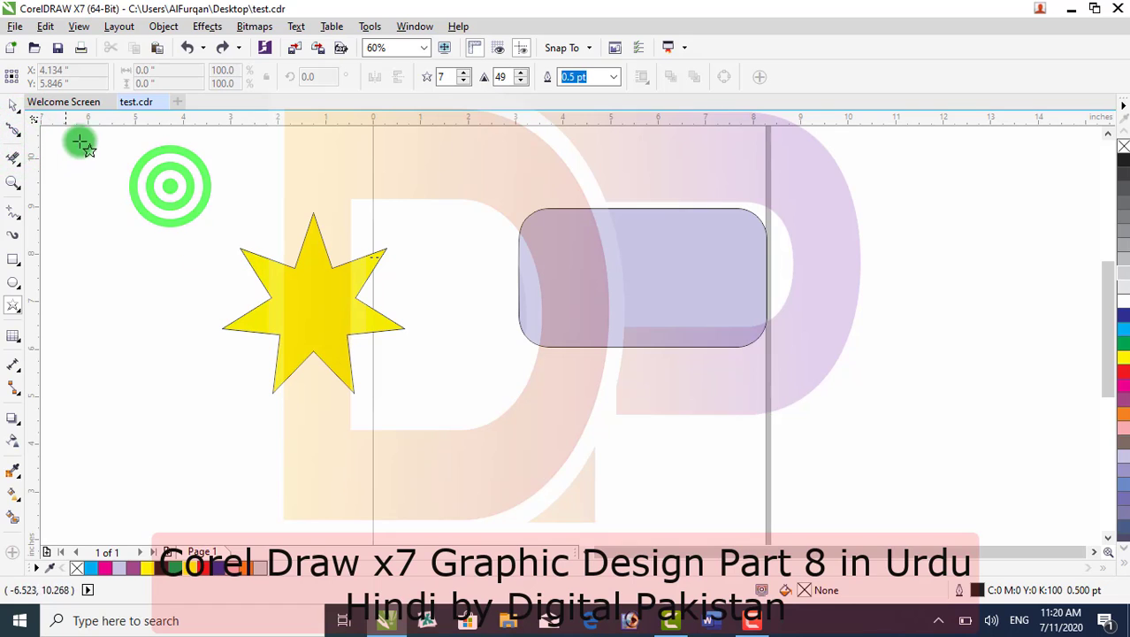
Soften the points and inner corners all around the yellow star with the Smooth tool
{"action": "left_click", "coordinate": [15, 111]}
{"action": "left_click", "coordinate": [268, 275]}
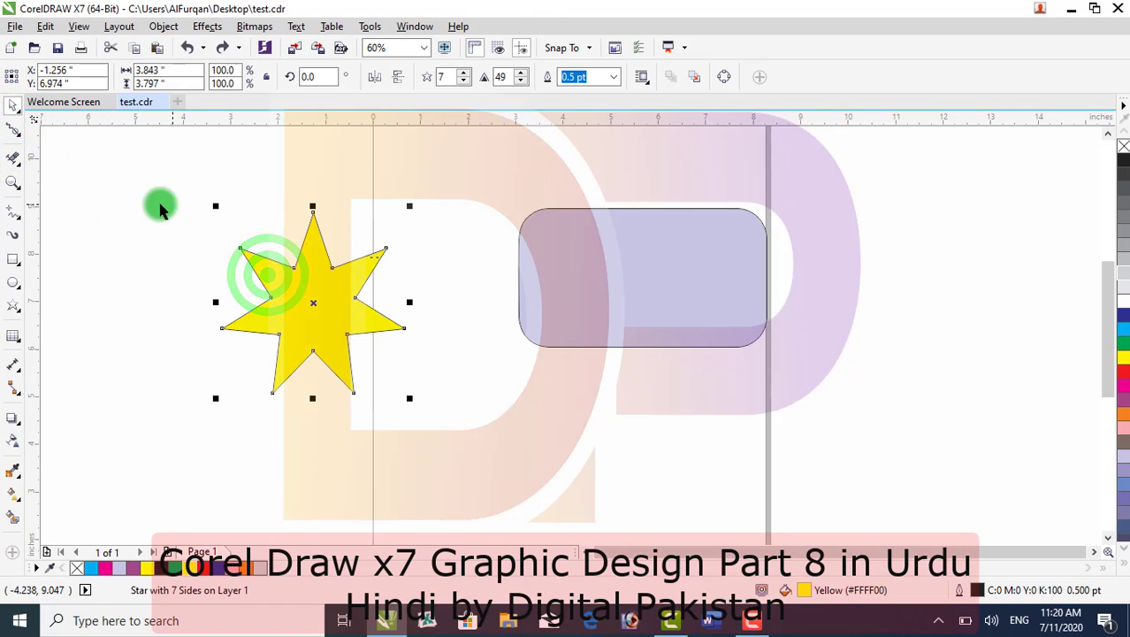
{"action": "left_click", "coordinate": [18, 130]}
{"action": "left_click", "coordinate": [76, 156]}
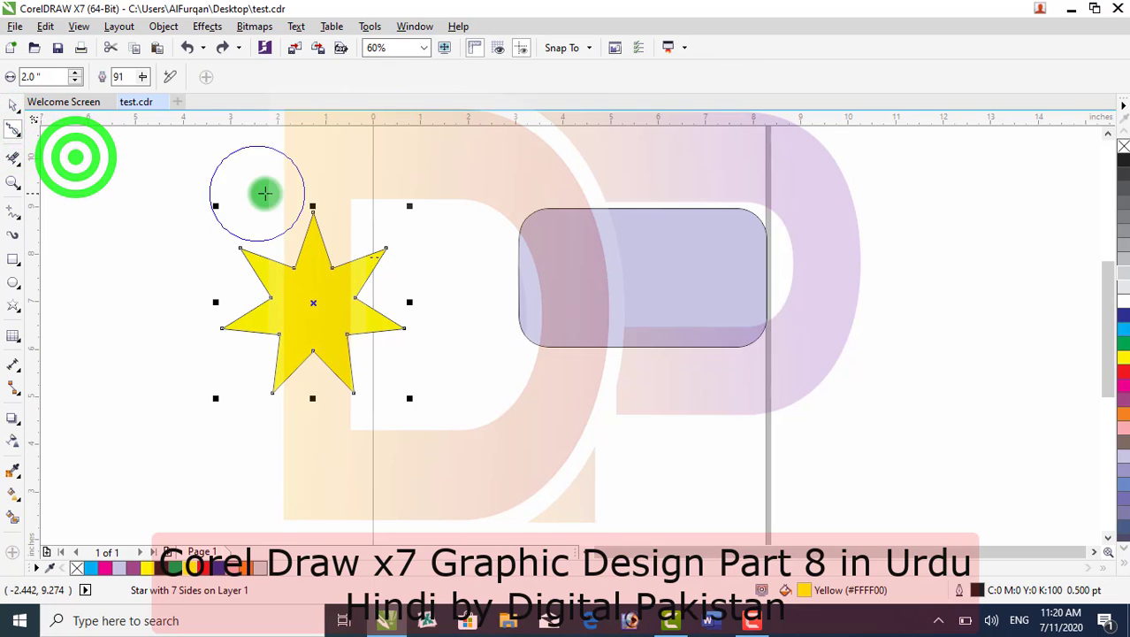
{"action": "left_click", "coordinate": [323, 237]}
{"action": "scroll", "coordinate": [324, 236], "scroll_direction": "up", "scroll_amount": 3}
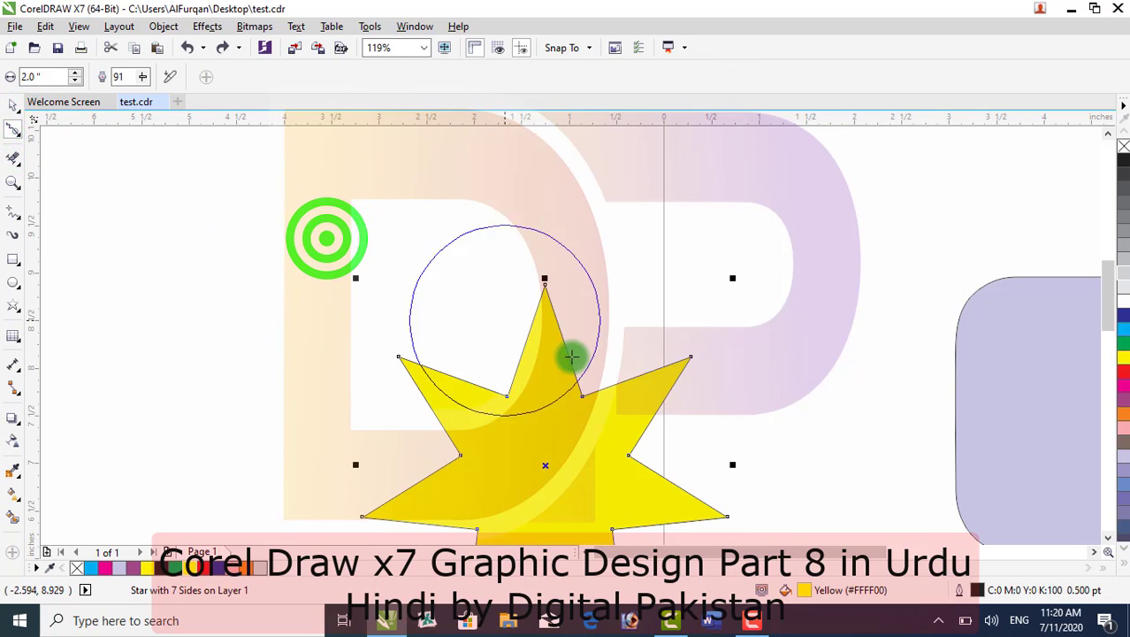
{"action": "mouse_move", "coordinate": [571, 355]}
{"action": "left_mouse_down"}
{"action": "mouse_move", "coordinate": [542, 280]}
{"action": "mouse_move", "coordinate": [557, 356]}
{"action": "mouse_move", "coordinate": [651, 371]}
{"action": "mouse_move", "coordinate": [668, 391]}
{"action": "mouse_move", "coordinate": [453, 399]}
{"action": "mouse_move", "coordinate": [404, 427]}
{"action": "mouse_move", "coordinate": [412, 508]}
{"action": "mouse_move", "coordinate": [662, 513]}
{"action": "mouse_move", "coordinate": [524, 587]}
{"action": "mouse_move", "coordinate": [436, 491]}
{"action": "mouse_move", "coordinate": [399, 381]}
{"action": "mouse_move", "coordinate": [507, 368]}
{"action": "mouse_move", "coordinate": [546, 289]}
{"action": "mouse_move", "coordinate": [353, 248]}
{"action": "mouse_move", "coordinate": [1105, 304]}
{"action": "mouse_move", "coordinate": [818, 287]}
{"action": "mouse_move", "coordinate": [737, 309]}
{"action": "mouse_move", "coordinate": [485, 310]}
{"action": "mouse_move", "coordinate": [681, 460]}
{"action": "mouse_move", "coordinate": [699, 461]}
{"action": "mouse_move", "coordinate": [645, 479]}
{"action": "mouse_move", "coordinate": [707, 462]}
{"action": "mouse_move", "coordinate": [737, 497]}
{"action": "mouse_move", "coordinate": [156, 176]}
{"action": "mouse_move", "coordinate": [68, 148]}
{"action": "left_mouse_up"}
{"action": "scroll", "coordinate": [818, 286], "scroll_direction": "down", "scroll_amount": 2}
{"action": "mouse_move", "coordinate": [439, 231]}
{"action": "left_mouse_down"}
{"action": "mouse_move", "coordinate": [883, 348]}
{"action": "mouse_move", "coordinate": [887, 303]}
{"action": "mouse_move", "coordinate": [923, 285]}
{"action": "mouse_move", "coordinate": [110, 183]}
{"action": "left_mouse_up"}
{"action": "left_click", "coordinate": [24, 119]}
{"action": "left_click", "coordinate": [38, 101]}
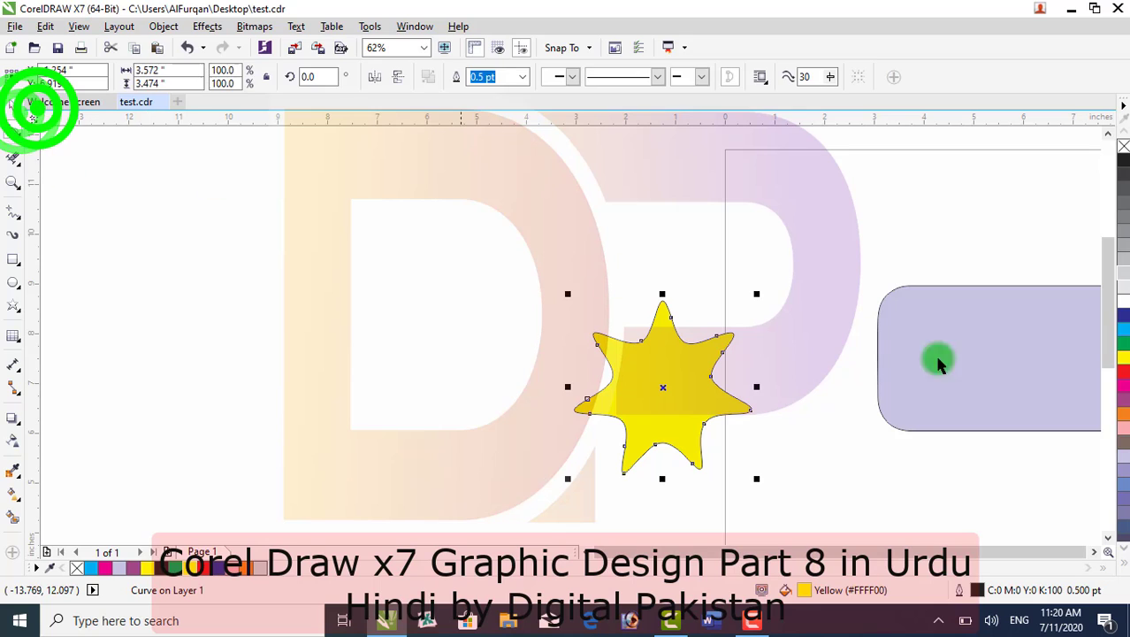
Smooth the upper and lower left corners of the blue rectangle with the Smooth tool
{"action": "left_click", "coordinate": [937, 296]}
{"action": "key", "text": "F10"}
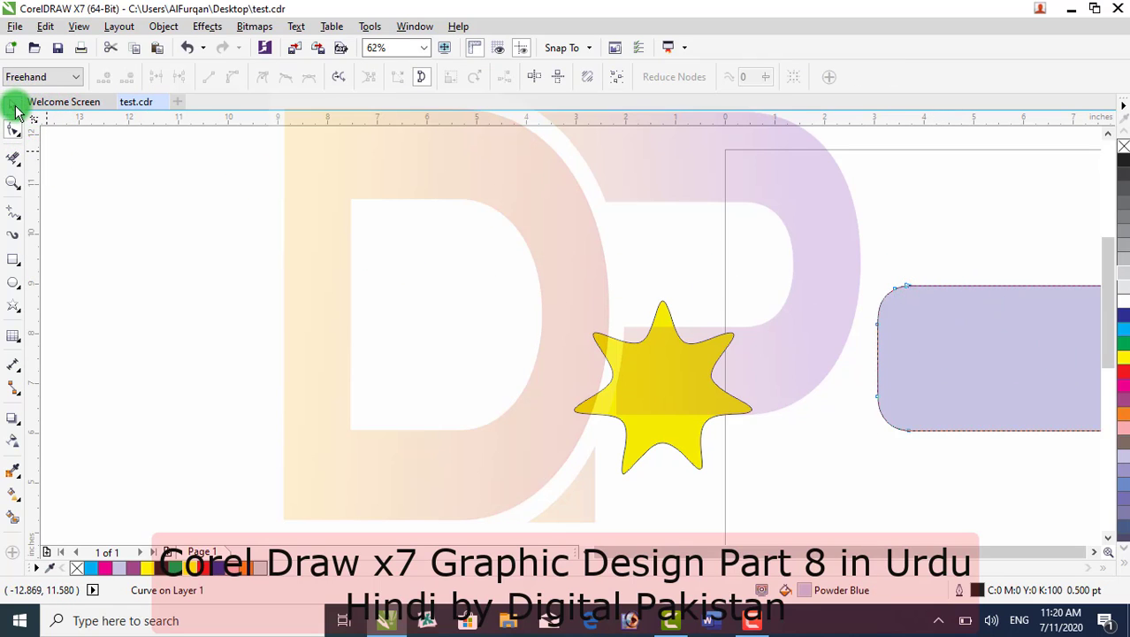
{"action": "left_click", "coordinate": [22, 142]}
{"action": "left_click", "coordinate": [57, 159]}
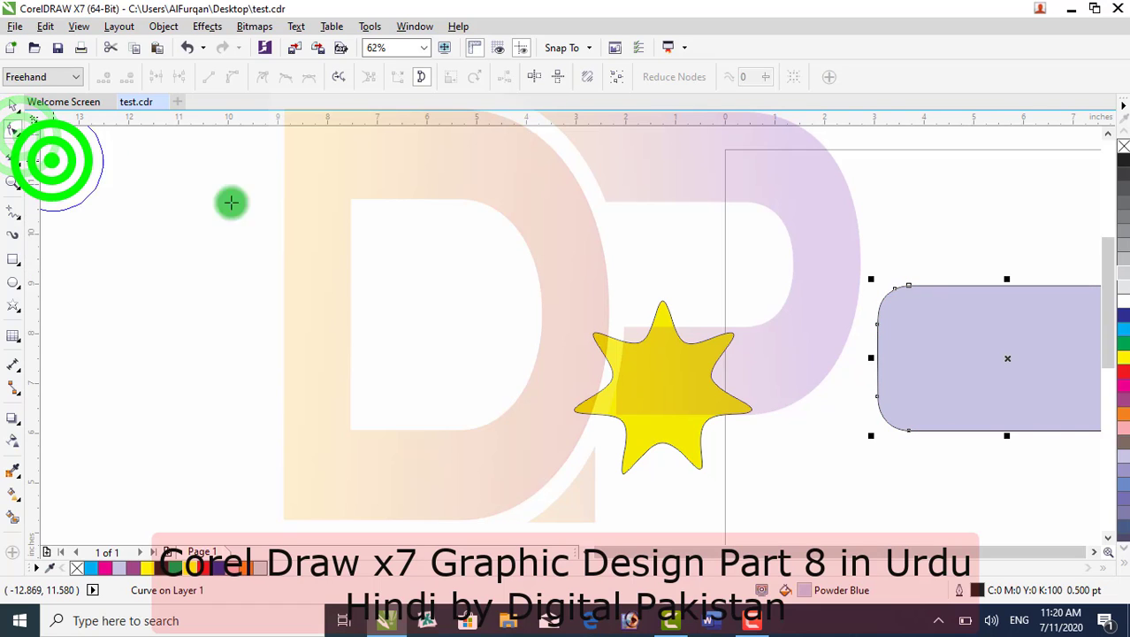
{"action": "mouse_move", "coordinate": [895, 298]}
{"action": "left_mouse_down"}
{"action": "mouse_move", "coordinate": [902, 340]}
{"action": "mouse_move", "coordinate": [892, 332]}
{"action": "mouse_move", "coordinate": [912, 295]}
{"action": "left_mouse_up"}
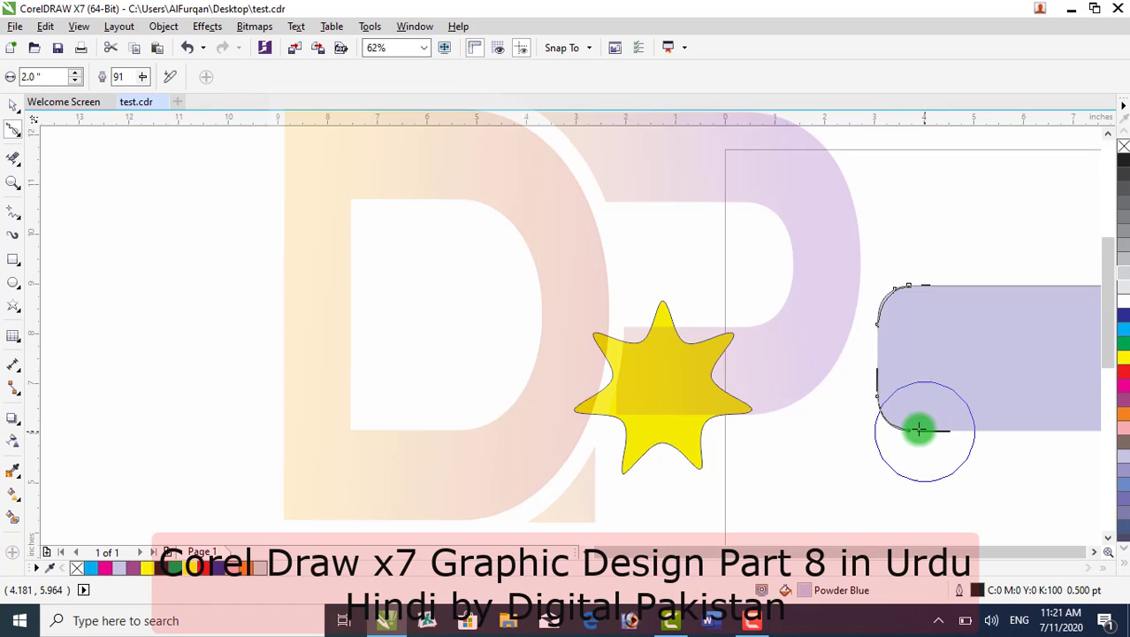
{"action": "mouse_move", "coordinate": [920, 429]}
{"action": "left_mouse_down"}
{"action": "mouse_move", "coordinate": [878, 328]}
{"action": "mouse_move", "coordinate": [898, 293]}
{"action": "mouse_move", "coordinate": [884, 283]}
{"action": "left_mouse_up"}
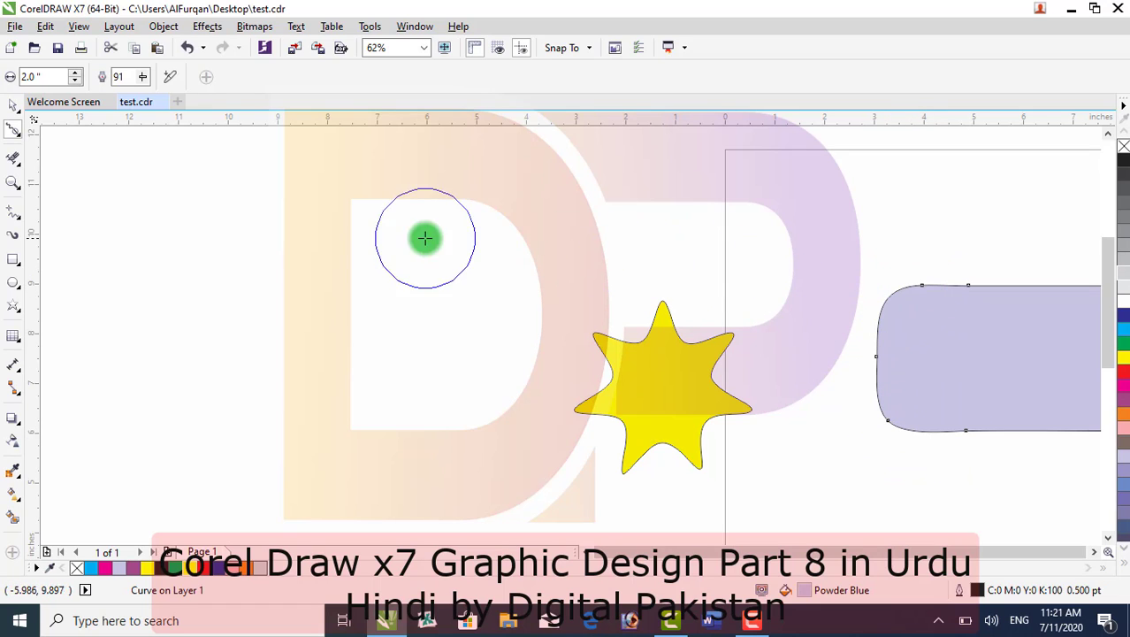
Move the blue rectangle left so it lies behind the yellow star, and deselect it
{"action": "left_click", "coordinate": [11, 106]}
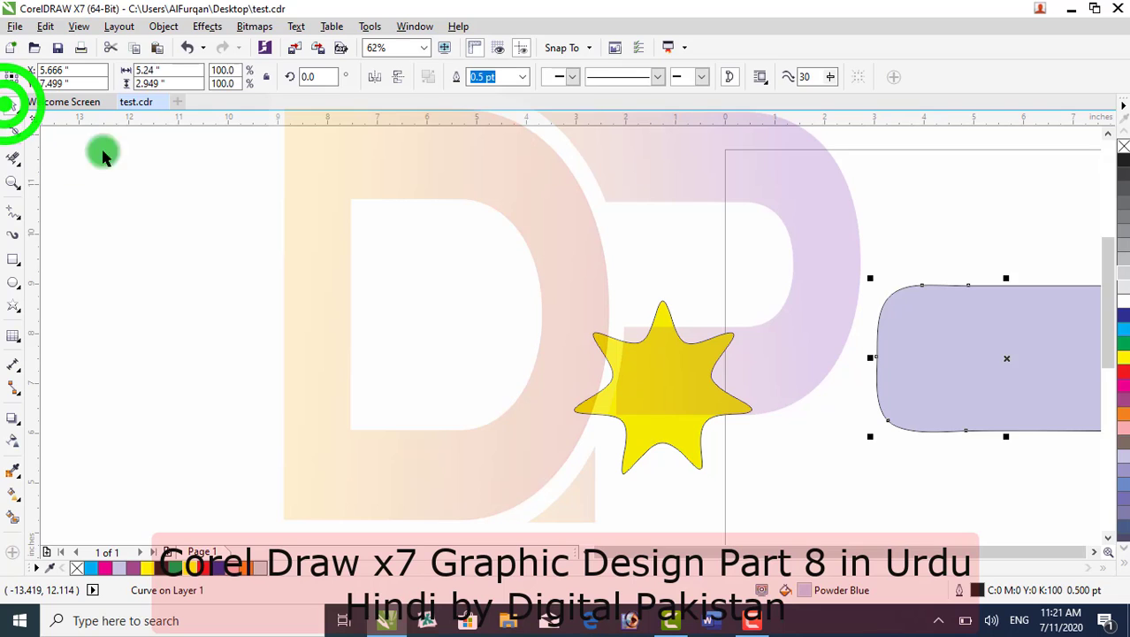
{"action": "left_click_drag", "start_coordinate": [1002, 332], "coordinate": [659, 364]}
{"action": "left_click", "coordinate": [441, 316]}
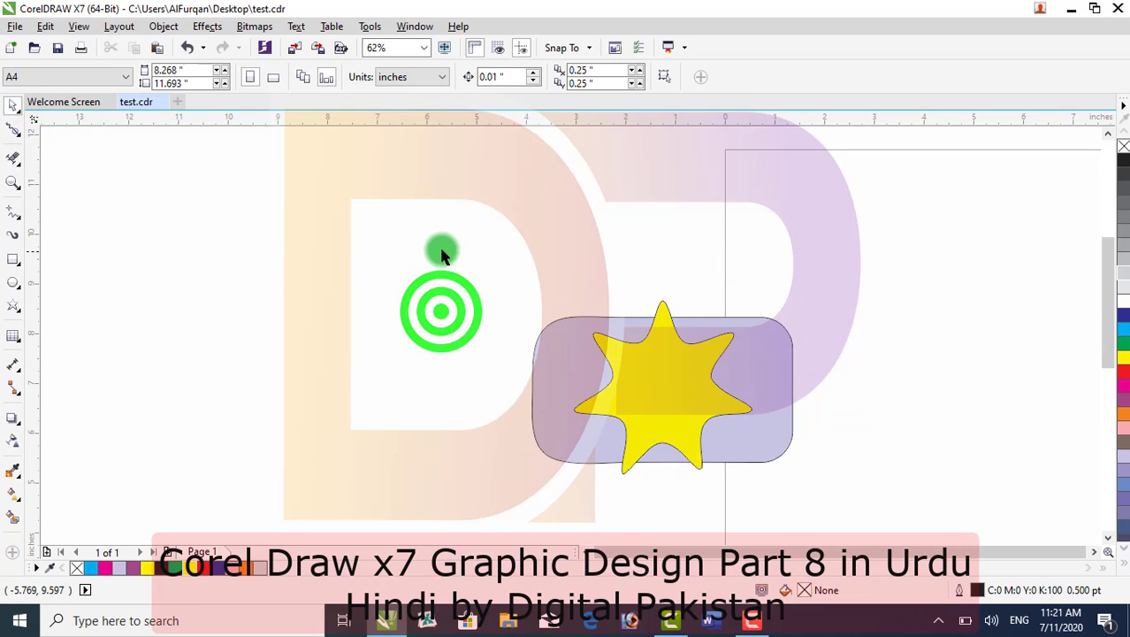
Select both the blue rectangle and the yellow star, and soften their outlines together with the Smooth tool
{"action": "left_click_drag", "start_coordinate": [441, 248], "coordinate": [923, 511]}
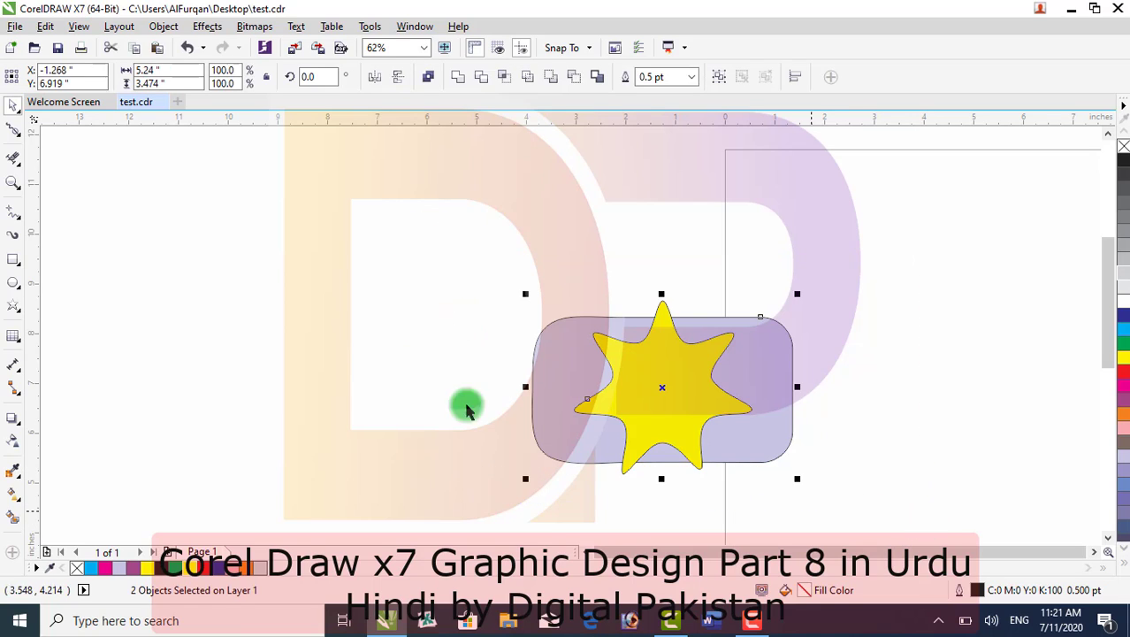
{"action": "left_click", "coordinate": [22, 131]}
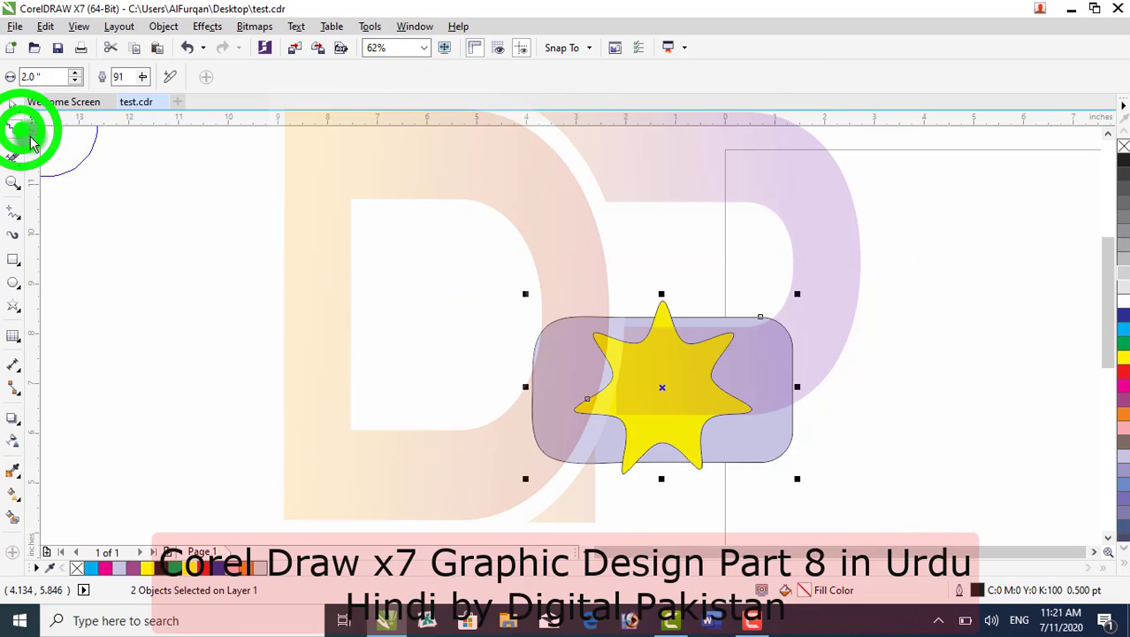
{"action": "mouse_move", "coordinate": [746, 331]}
{"action": "left_mouse_down"}
{"action": "mouse_move", "coordinate": [693, 367]}
{"action": "mouse_move", "coordinate": [640, 374]}
{"action": "mouse_move", "coordinate": [592, 334]}
{"action": "left_mouse_up"}
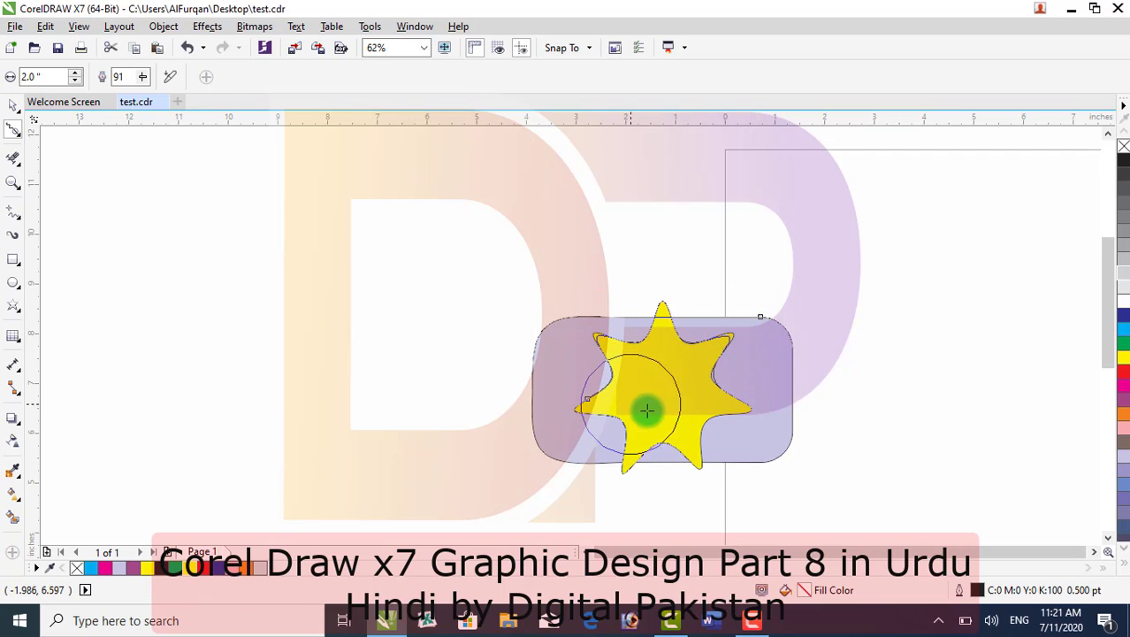
{"action": "mouse_move", "coordinate": [646, 410]}
{"action": "left_mouse_down"}
{"action": "mouse_move", "coordinate": [693, 450]}
{"action": "mouse_move", "coordinate": [614, 460]}
{"action": "mouse_move", "coordinate": [793, 447]}
{"action": "mouse_move", "coordinate": [784, 440]}
{"action": "mouse_move", "coordinate": [789, 390]}
{"action": "left_mouse_up"}
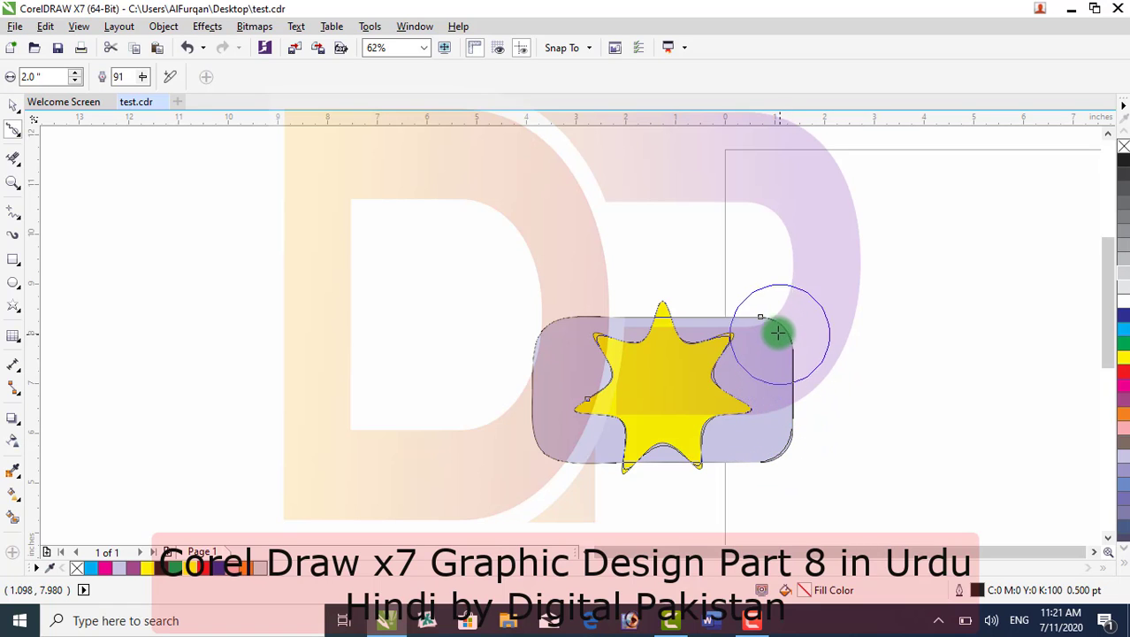
{"action": "mouse_move", "coordinate": [778, 333]}
{"action": "left_mouse_down"}
{"action": "mouse_move", "coordinate": [594, 319]}
{"action": "mouse_move", "coordinate": [542, 358]}
{"action": "left_mouse_up"}
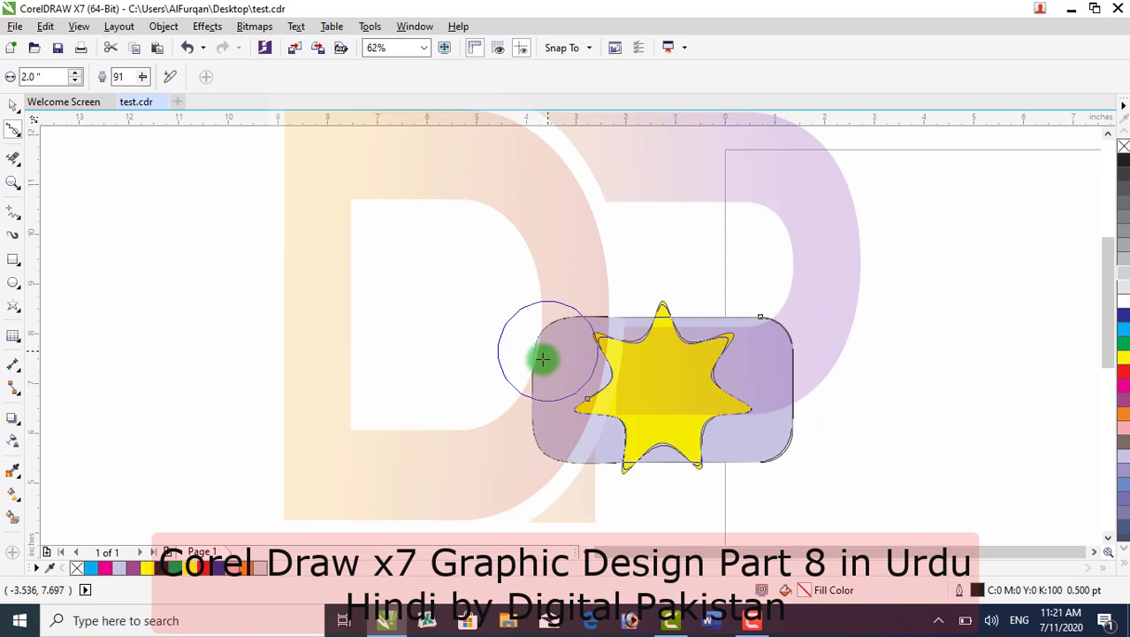
{"action": "mouse_move", "coordinate": [534, 433]}
{"action": "left_mouse_down"}
{"action": "mouse_move", "coordinate": [613, 446]}
{"action": "mouse_move", "coordinate": [760, 435]}
{"action": "mouse_move", "coordinate": [624, 421]}
{"action": "mouse_move", "coordinate": [74, 169]}
{"action": "left_mouse_up"}
Delete the blue rectangle and the yellow star together
{"action": "left_click", "coordinate": [15, 113]}
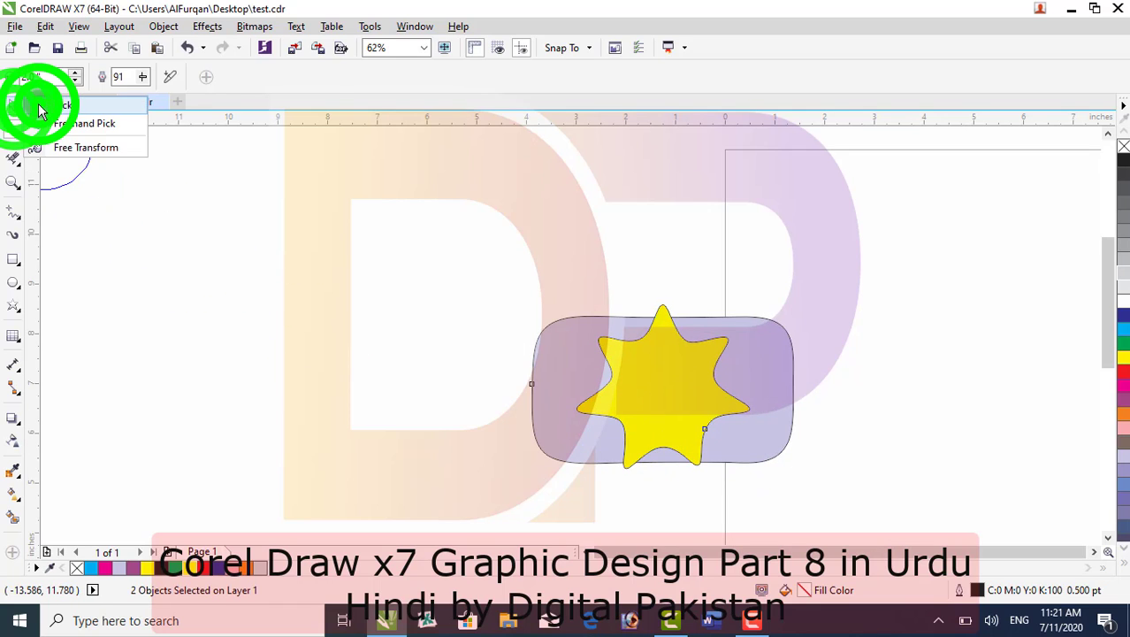
{"action": "left_click", "coordinate": [32, 99]}
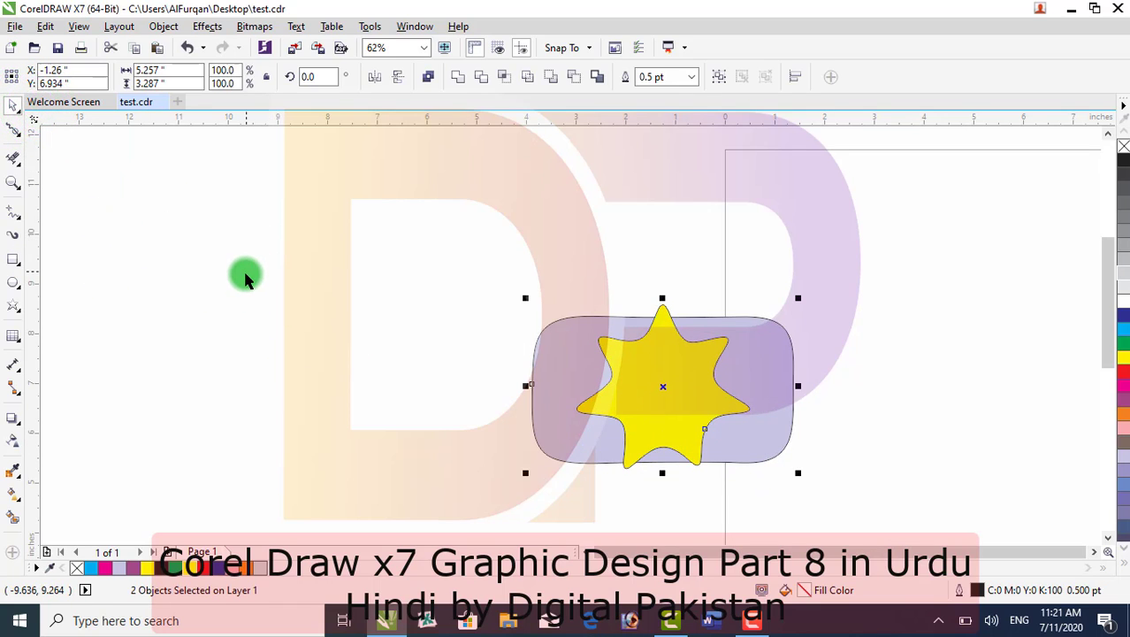
{"action": "key", "text": "Delete"}
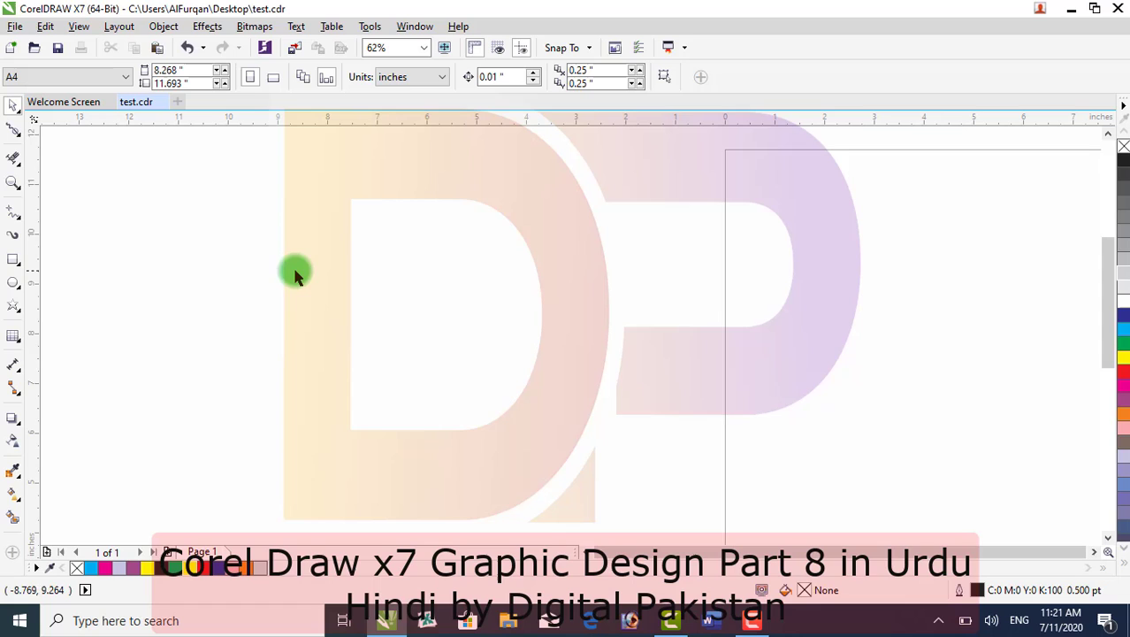
Draw a 12-point complex star about 5.05 by 4.7 inches on the empty area left of the page and fill it with purple
{"action": "left_click", "coordinate": [22, 271]}
{"action": "left_click", "coordinate": [13, 212]}
{"action": "left_click", "coordinate": [22, 296]}
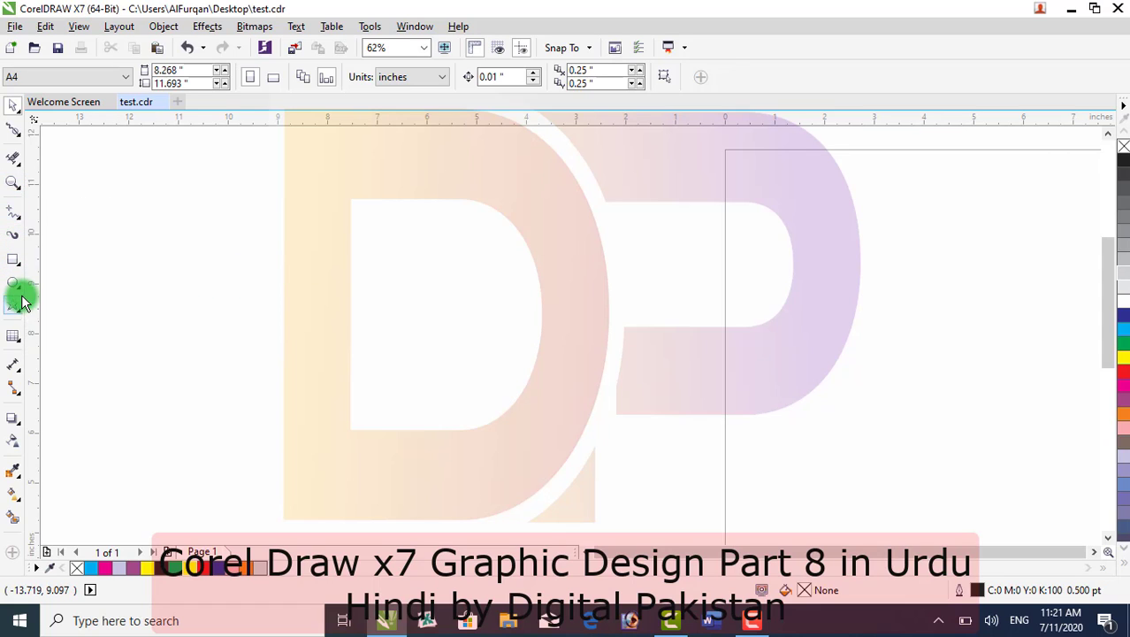
{"action": "left_click", "coordinate": [62, 338]}
{"action": "left_click_drag", "start_coordinate": [227, 232], "coordinate": [483, 472]}
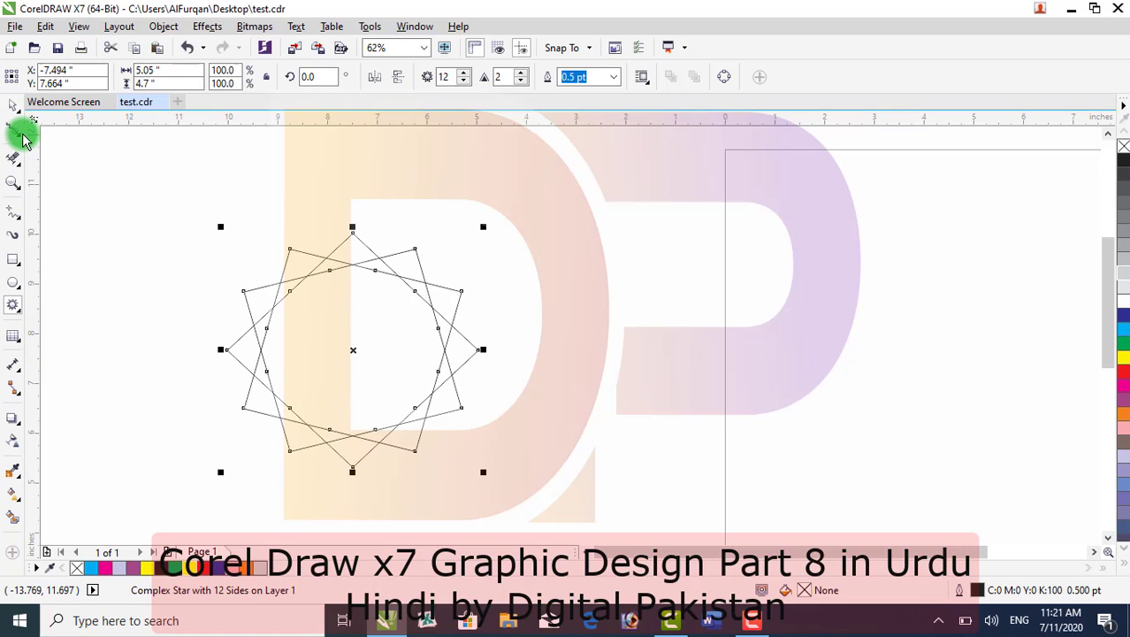
{"action": "left_click", "coordinate": [130, 567]}
{"action": "left_click", "coordinate": [94, 318]}
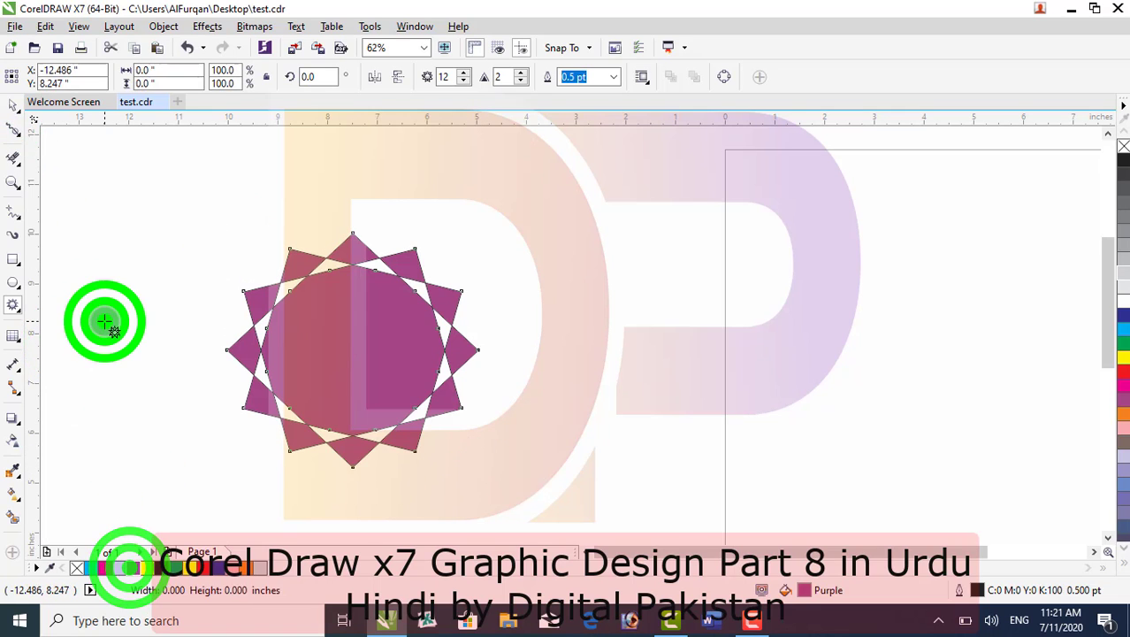
Distort the purple star into a flower-like shape with the Smear tool, pulling its points and edges inward and outward
{"action": "left_click", "coordinate": [268, 302]}
{"action": "left_click_drag", "start_coordinate": [18, 130], "coordinate": [80, 177]}
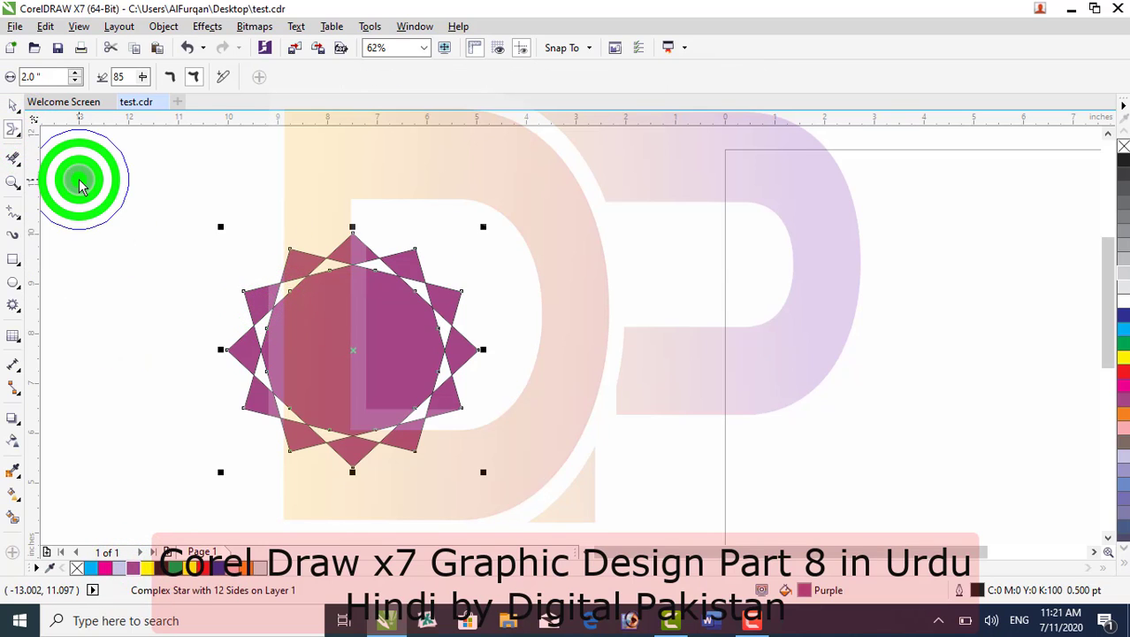
{"action": "mouse_move", "coordinate": [352, 233]}
{"action": "left_mouse_down"}
{"action": "mouse_move", "coordinate": [365, 271]}
{"action": "mouse_move", "coordinate": [323, 335]}
{"action": "mouse_move", "coordinate": [219, 332]}
{"action": "left_mouse_up"}
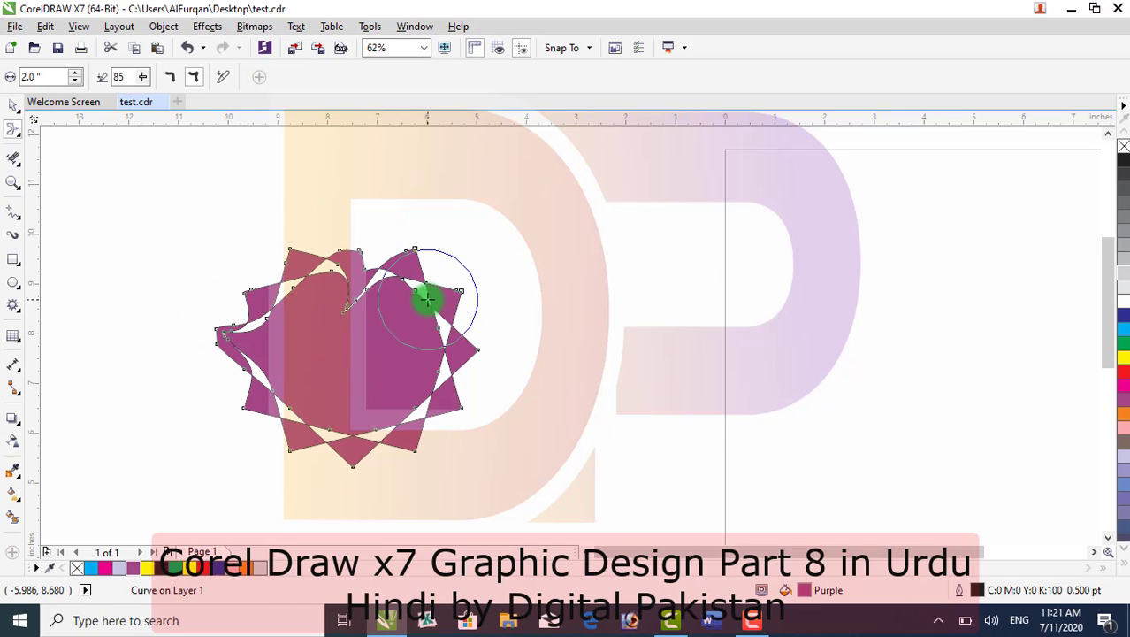
{"action": "left_click_drag", "start_coordinate": [426, 299], "coordinate": [595, 263]}
{"action": "mouse_move", "coordinate": [440, 396]}
{"action": "left_mouse_down"}
{"action": "mouse_move", "coordinate": [353, 369]}
{"action": "mouse_move", "coordinate": [257, 402]}
{"action": "mouse_move", "coordinate": [297, 357]}
{"action": "mouse_move", "coordinate": [353, 347]}
{"action": "mouse_move", "coordinate": [395, 425]}
{"action": "mouse_move", "coordinate": [357, 462]}
{"action": "left_mouse_up"}
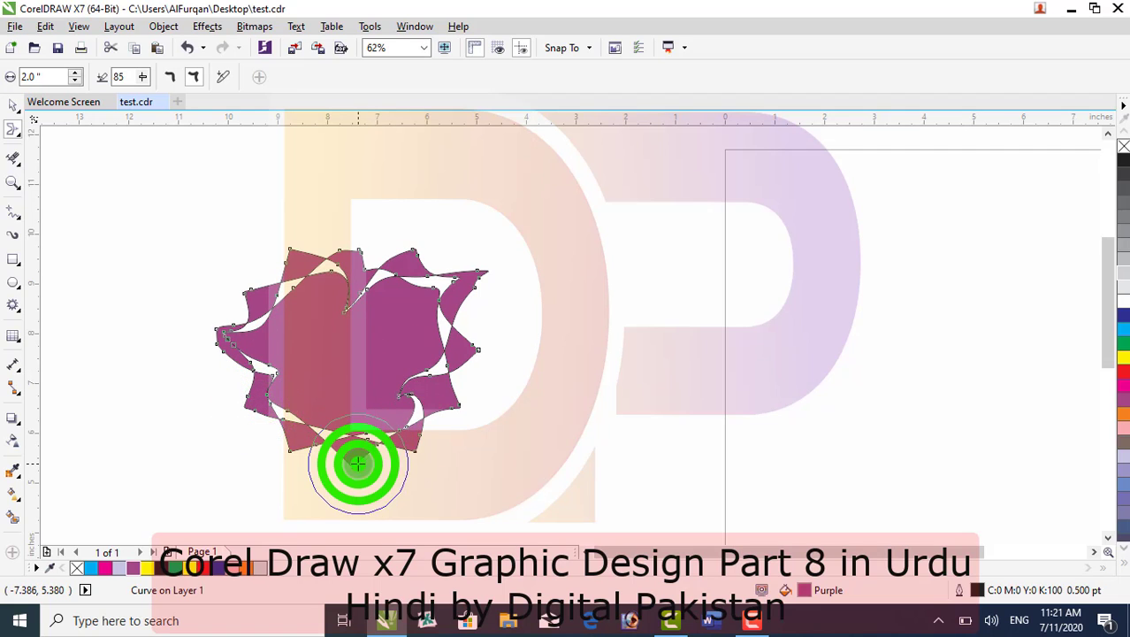
{"action": "mouse_move", "coordinate": [348, 344]}
{"action": "left_mouse_down"}
{"action": "mouse_move", "coordinate": [285, 283]}
{"action": "mouse_move", "coordinate": [181, 304]}
{"action": "left_mouse_up"}
{"action": "left_click_drag", "start_coordinate": [397, 374], "coordinate": [449, 358]}
{"action": "key", "text": "ctrl+z"}
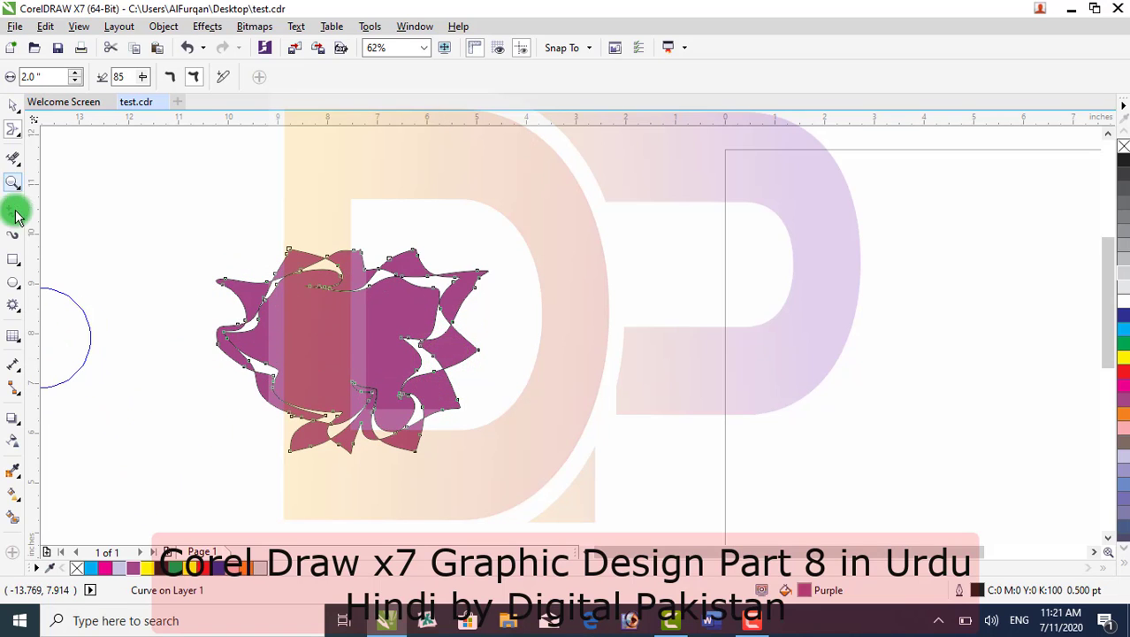
Draw a rectangle about 5.88 by 3.28 inches to the right of the purple shape and fill it with black
{"action": "left_click", "coordinate": [14, 259]}
{"action": "left_click", "coordinate": [50, 256]}
{"action": "left_click_drag", "start_coordinate": [605, 224], "coordinate": [898, 387]}
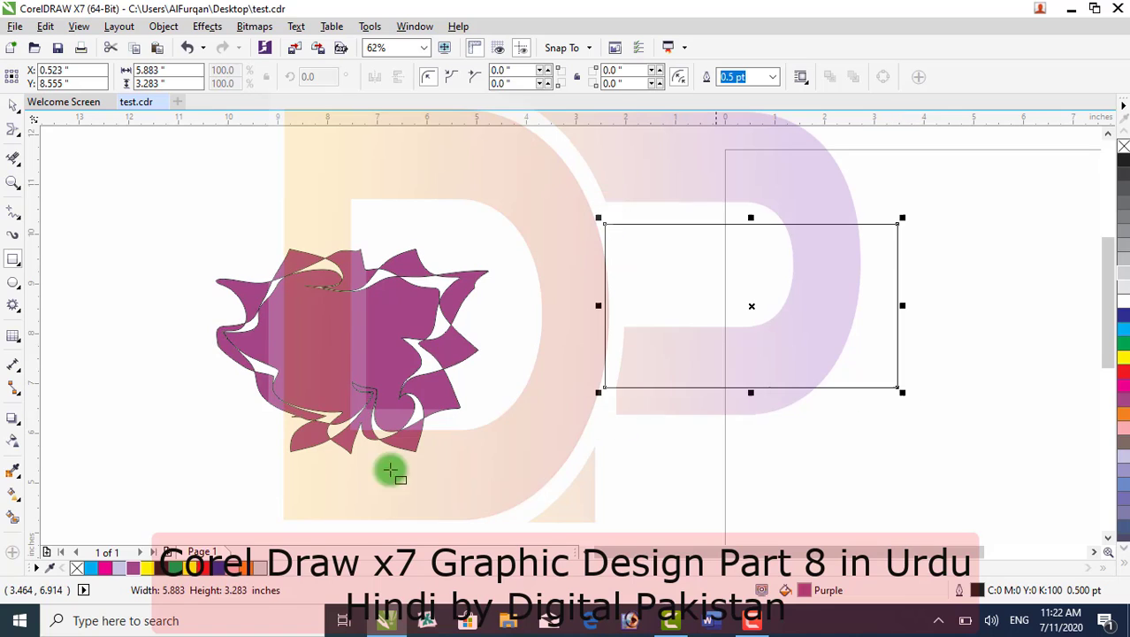
{"action": "left_click", "coordinate": [168, 570]}
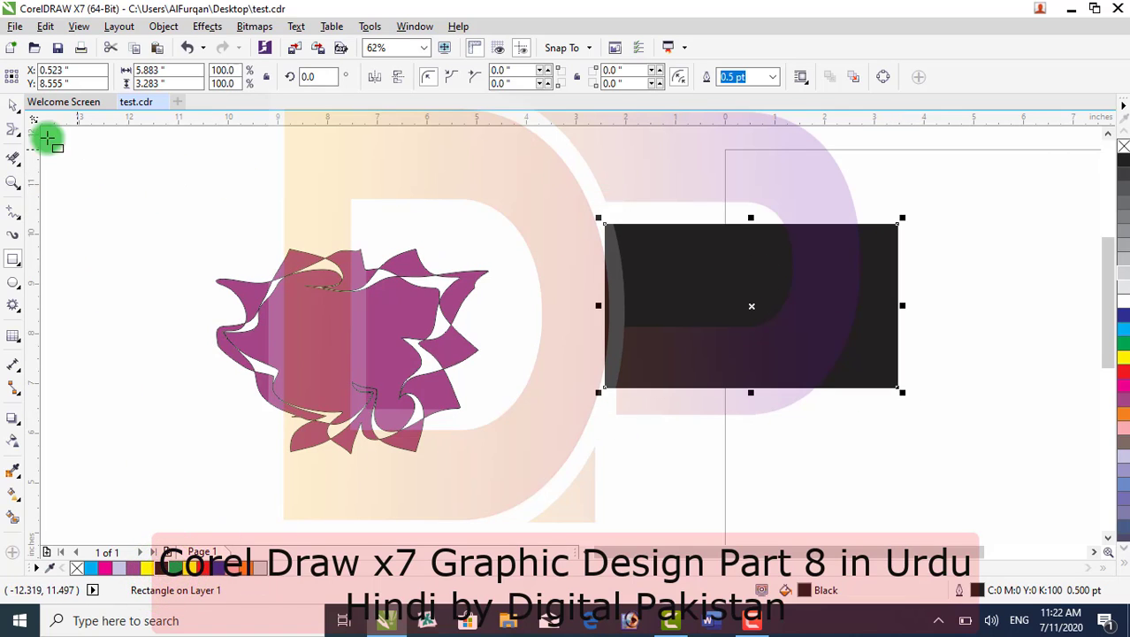
Pull the black rectangle's right edge and upper-left corner outward into spikes with the Smear tool
{"action": "left_click", "coordinate": [65, 144]}
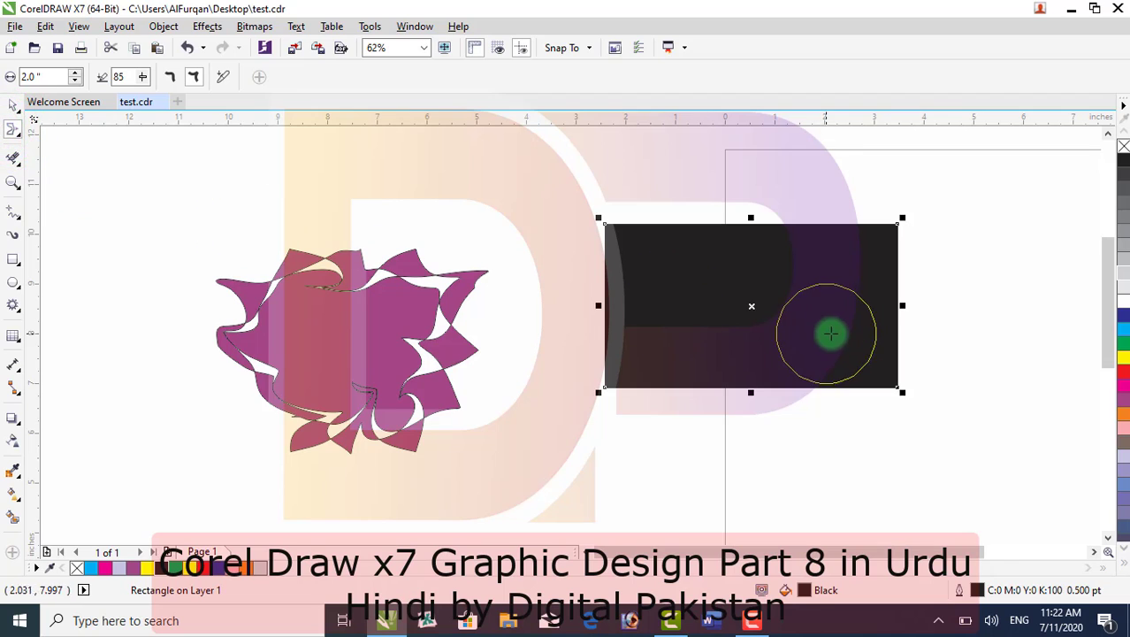
{"action": "mouse_move", "coordinate": [846, 327]}
{"action": "left_mouse_down"}
{"action": "mouse_move", "coordinate": [912, 293]}
{"action": "mouse_move", "coordinate": [958, 292]}
{"action": "left_mouse_up"}
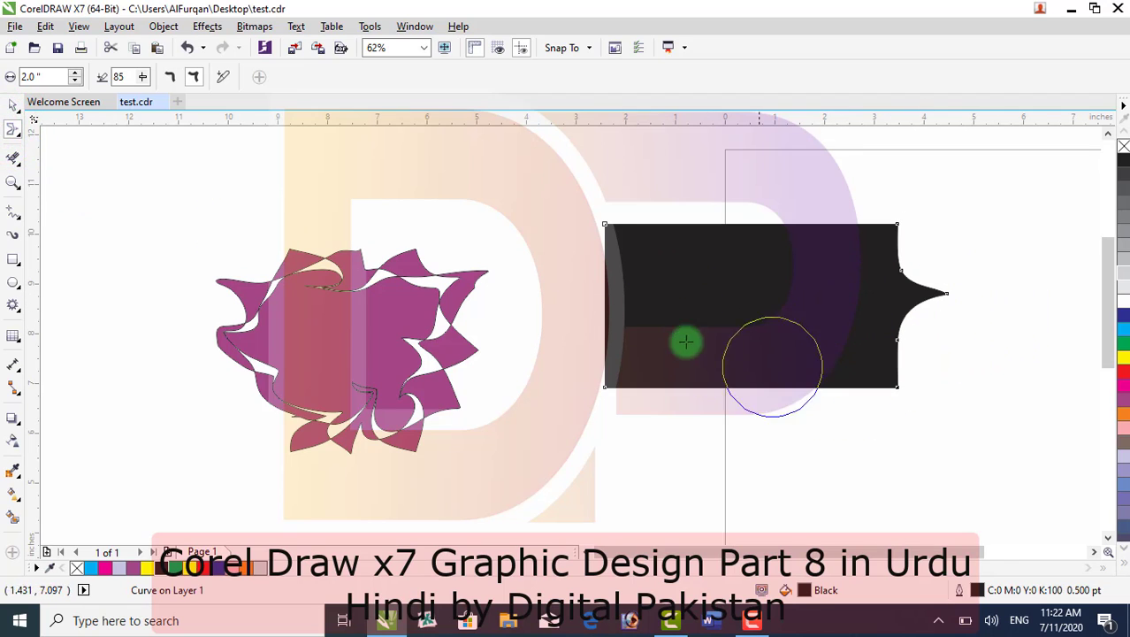
{"action": "left_click_drag", "start_coordinate": [607, 227], "coordinate": [577, 203]}
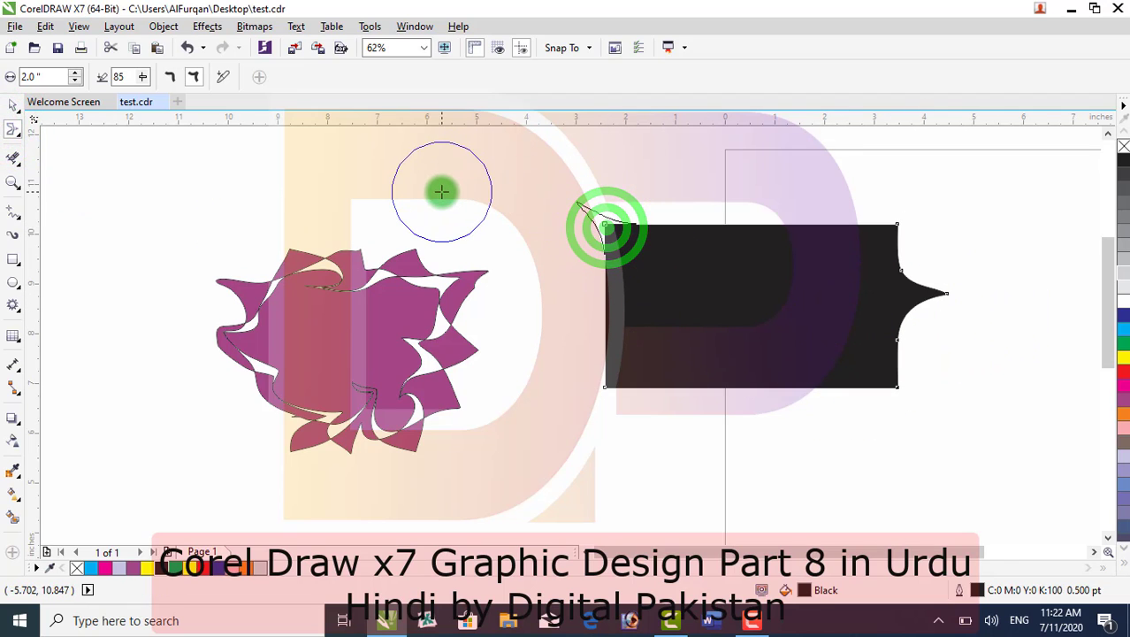
Set the Smear nib size to 6 inches and stretch the black shape's upper-right and lower parts outward
{"action": "double_click", "coordinate": [51, 77]}
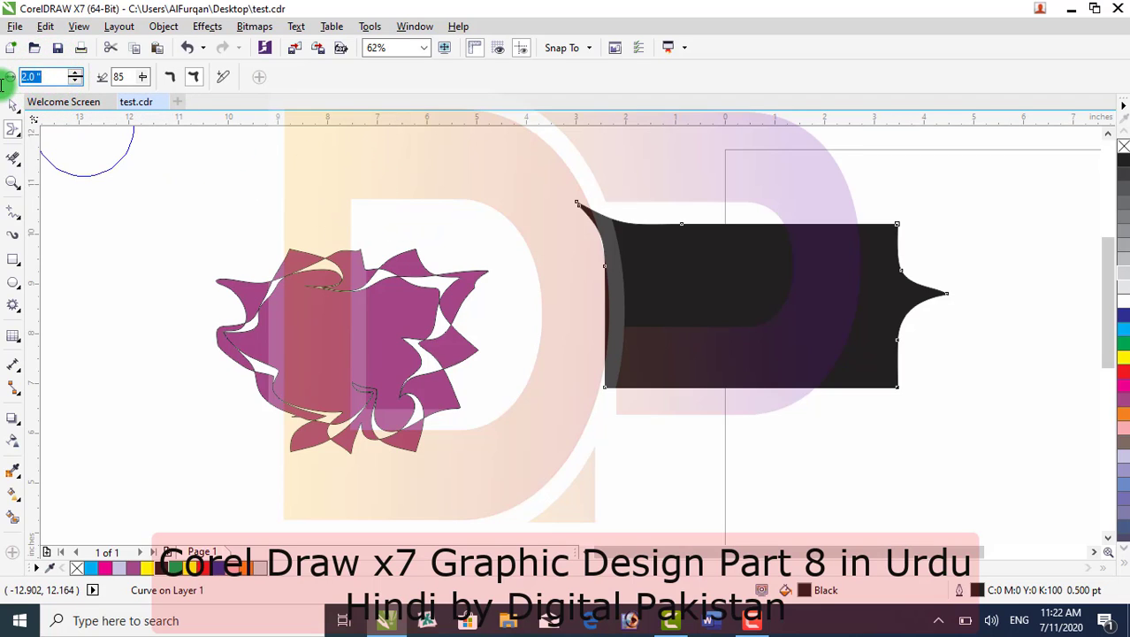
{"action": "type", "text": "6"}
{"action": "key", "text": "Return"}
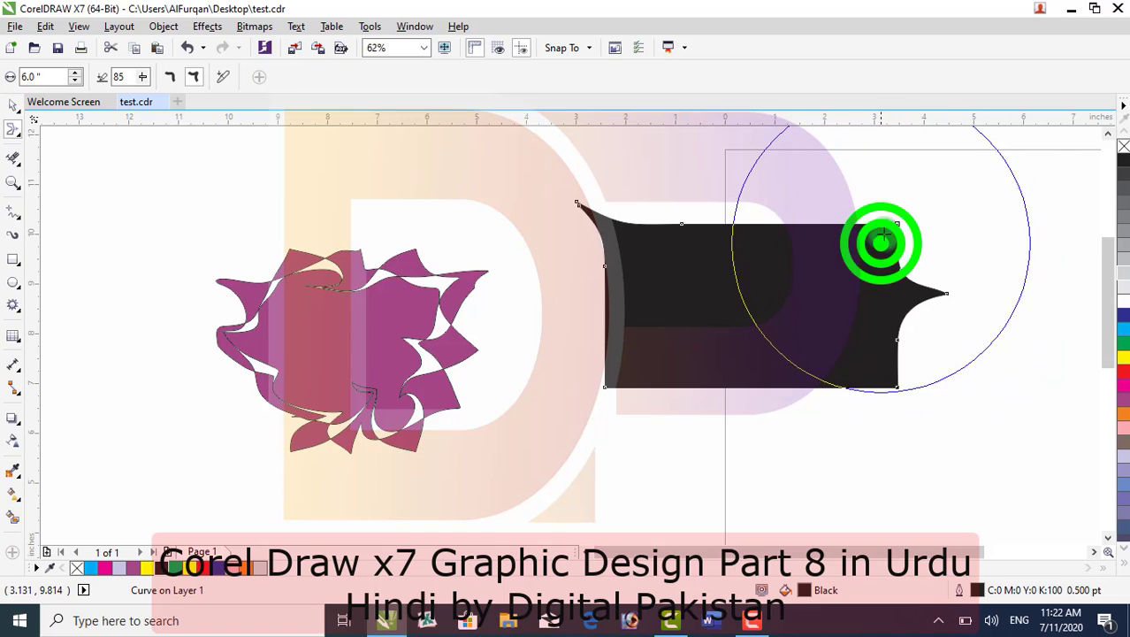
{"action": "mouse_move", "coordinate": [870, 240]}
{"action": "left_mouse_down"}
{"action": "mouse_move", "coordinate": [999, 187]}
{"action": "mouse_move", "coordinate": [1059, 178]}
{"action": "mouse_move", "coordinate": [1110, 192]}
{"action": "left_mouse_up"}
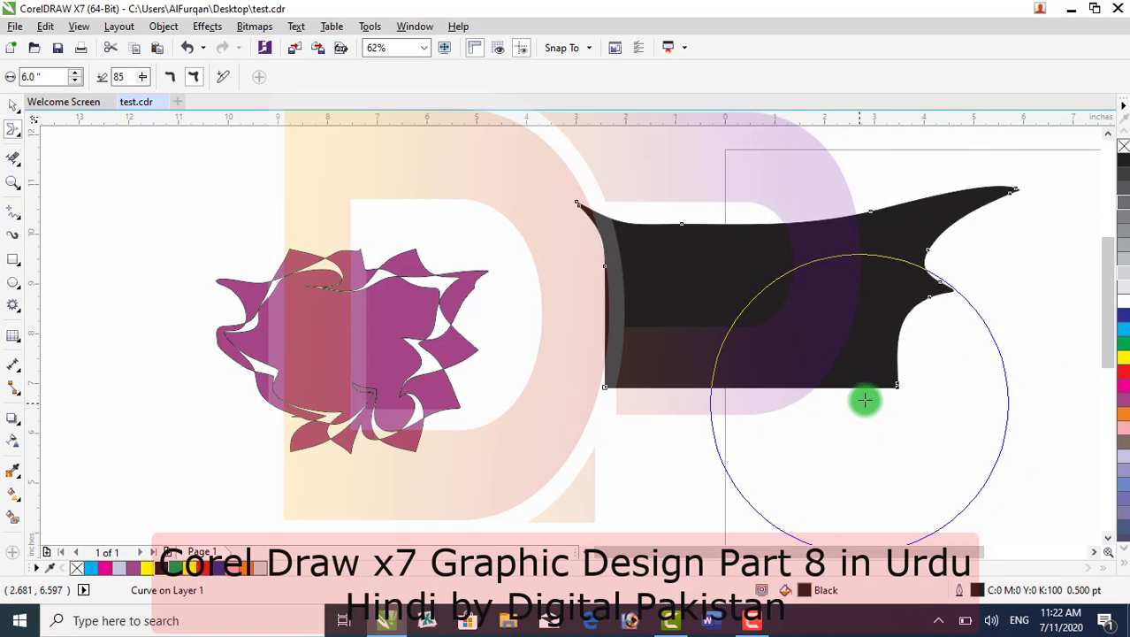
{"action": "mouse_move", "coordinate": [894, 386]}
{"action": "left_mouse_down"}
{"action": "mouse_move", "coordinate": [728, 355]}
{"action": "mouse_move", "coordinate": [627, 381]}
{"action": "mouse_move", "coordinate": [607, 409]}
{"action": "mouse_move", "coordinate": [589, 495]}
{"action": "mouse_move", "coordinate": [610, 531]}
{"action": "left_mouse_up"}
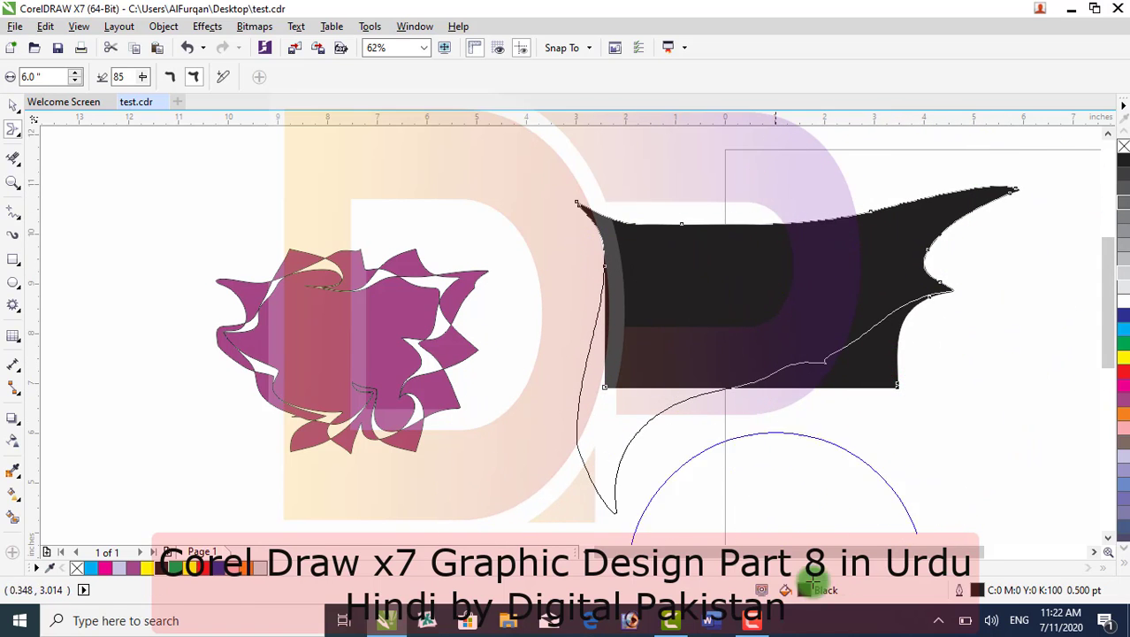
{"action": "mouse_move", "coordinate": [811, 362]}
{"action": "left_mouse_down"}
{"action": "mouse_move", "coordinate": [873, 378]}
{"action": "mouse_move", "coordinate": [915, 421]}
{"action": "left_mouse_up"}
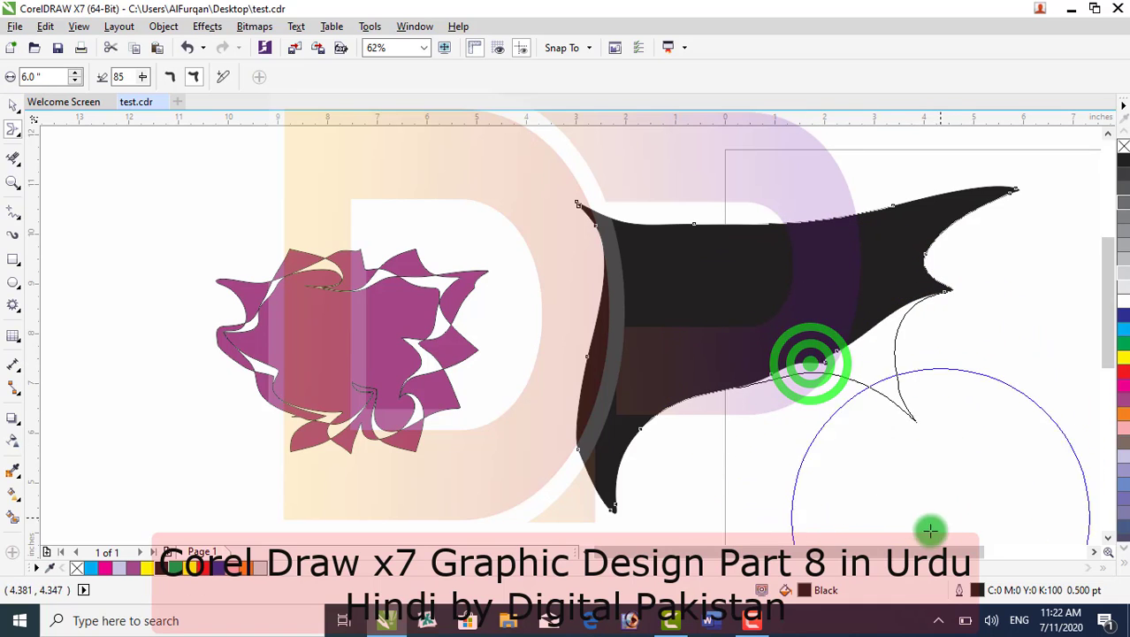
Undo the large-nib smears and the upper-left corner spike on the black shape, keeping it selected
{"action": "left_click", "coordinate": [19, 106]}
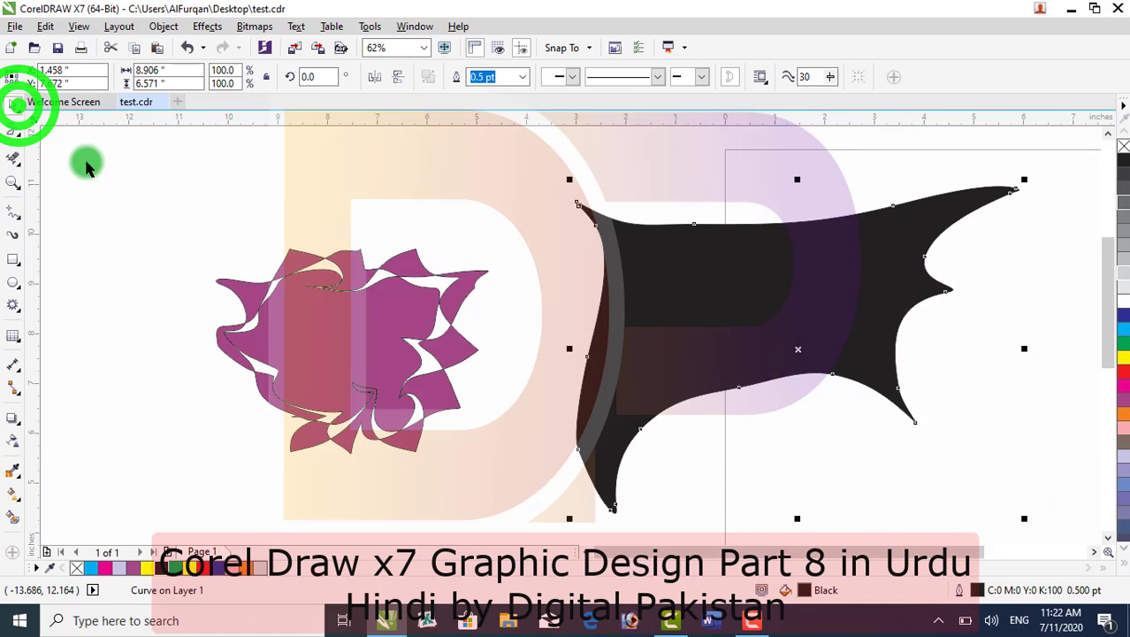
{"action": "key", "text": "ctrl+z"}
{"action": "key", "text": "ctrl+z"}
{"action": "key", "text": "ctrl+z"}
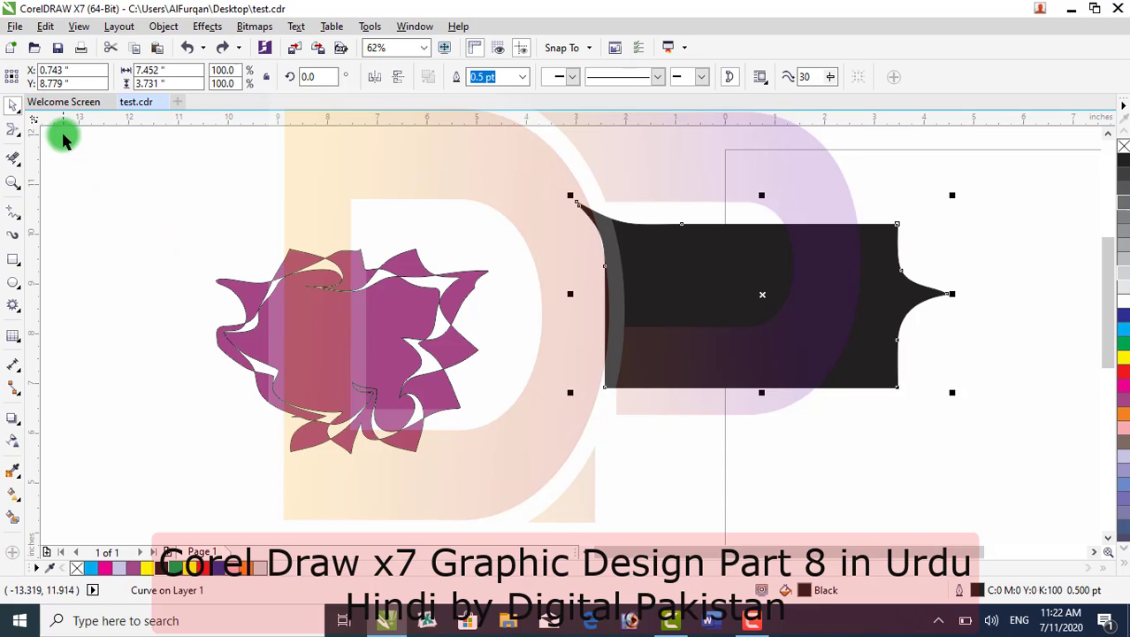
{"action": "left_click", "coordinate": [701, 260]}
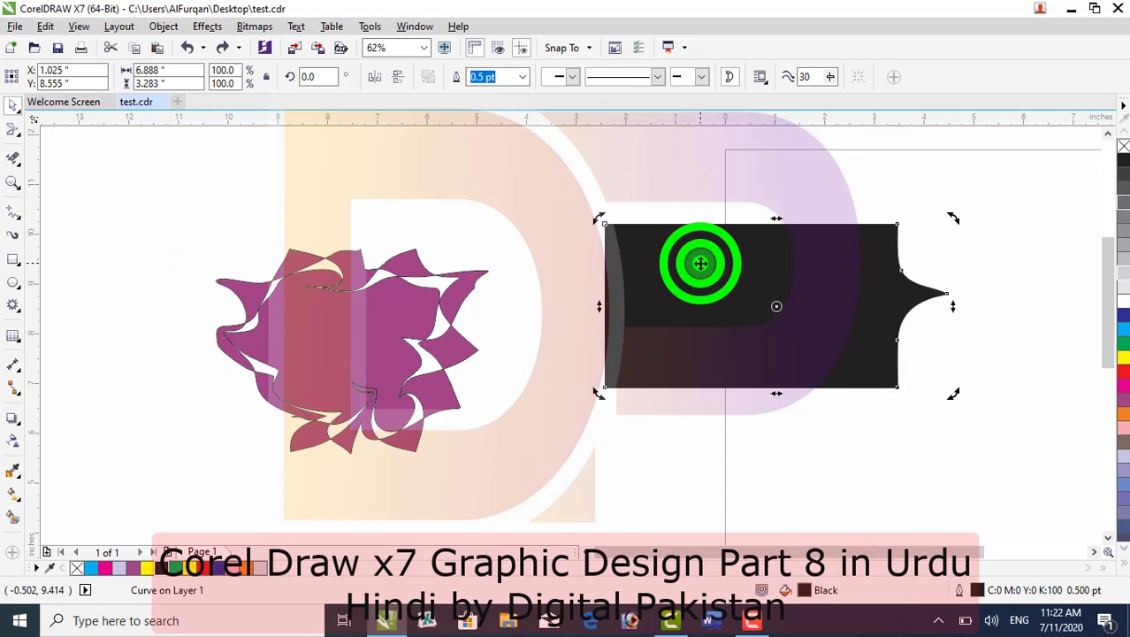
Set the Smear nib size to 3 inches and pull the black shape's upper-right corner outward into a point
{"action": "left_click", "coordinate": [13, 131]}
{"action": "left_click", "coordinate": [64, 171]}
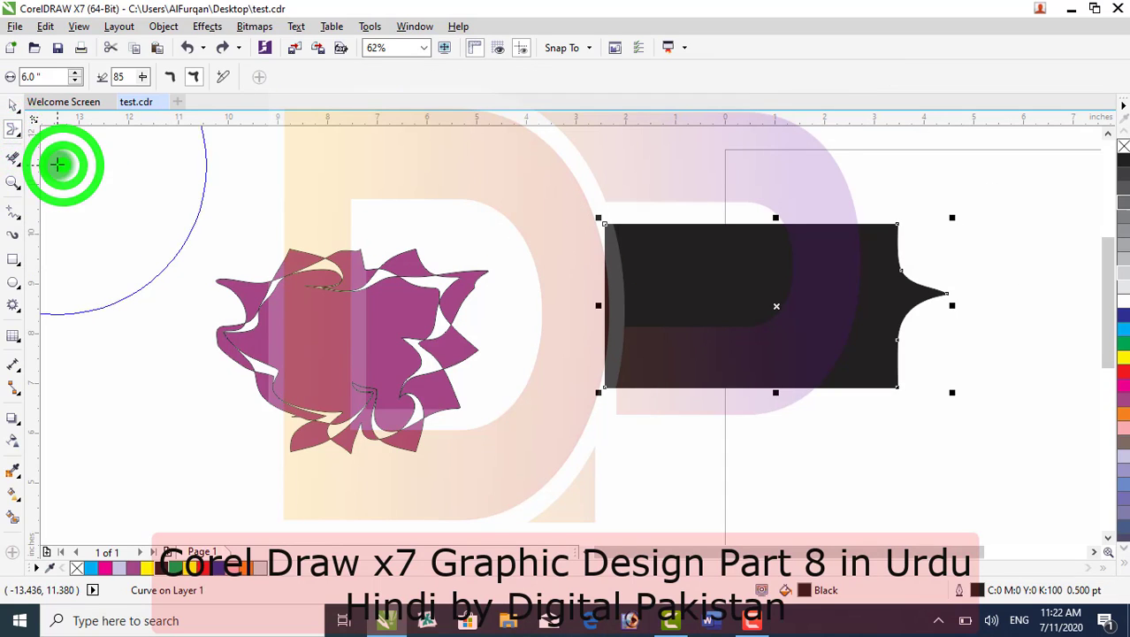
{"action": "left_click", "coordinate": [58, 78]}
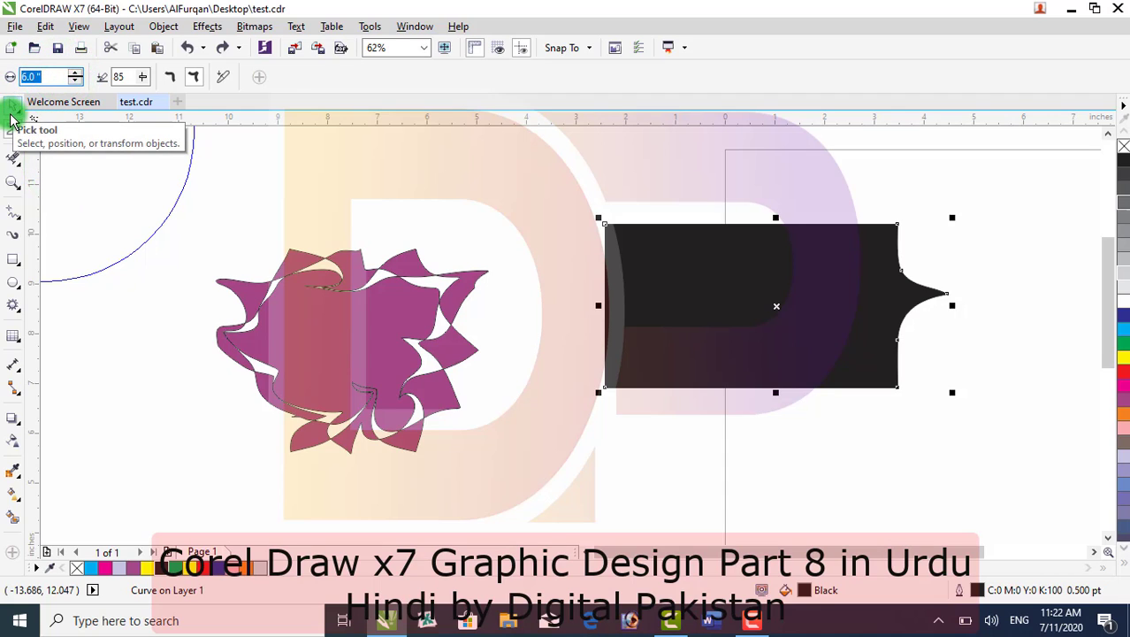
{"action": "type", "text": "3"}
{"action": "key", "text": "Return"}
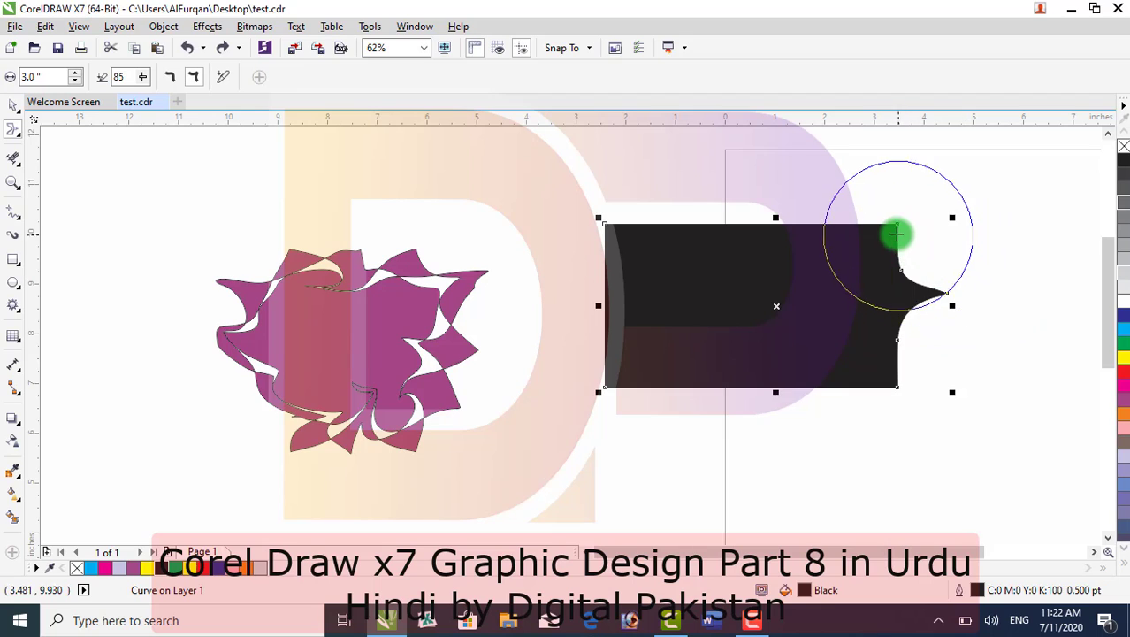
{"action": "left_click_drag", "start_coordinate": [895, 233], "coordinate": [1044, 194]}
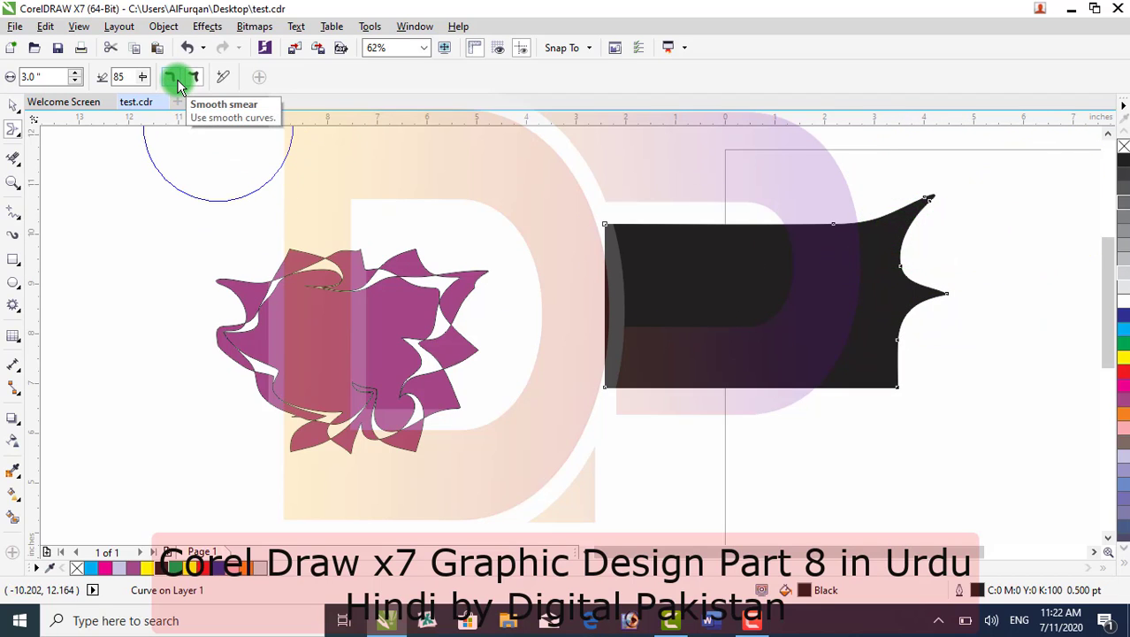
Switch to smooth smear and pull curling arms from the black shape's upper-left corner, lower corners, right spike and upper edge
{"action": "mouse_move", "coordinate": [628, 243]}
{"action": "left_mouse_down"}
{"action": "mouse_move", "coordinate": [607, 218]}
{"action": "mouse_move", "coordinate": [501, 199]}
{"action": "mouse_move", "coordinate": [473, 214]}
{"action": "mouse_move", "coordinate": [456, 257]}
{"action": "left_mouse_up"}
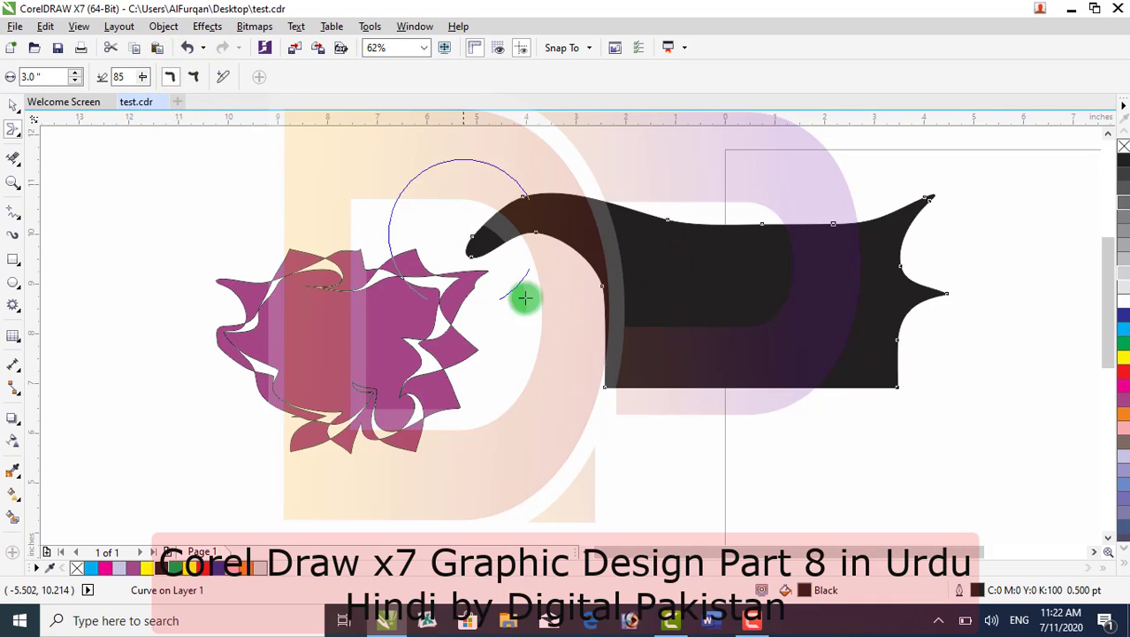
{"action": "mouse_move", "coordinate": [599, 364]}
{"action": "left_mouse_down"}
{"action": "mouse_move", "coordinate": [710, 443]}
{"action": "mouse_move", "coordinate": [712, 511]}
{"action": "mouse_move", "coordinate": [593, 534]}
{"action": "mouse_move", "coordinate": [550, 455]}
{"action": "mouse_move", "coordinate": [629, 415]}
{"action": "left_mouse_up"}
{"action": "mouse_move", "coordinate": [899, 375]}
{"action": "left_mouse_down"}
{"action": "mouse_move", "coordinate": [870, 396]}
{"action": "mouse_move", "coordinate": [862, 455]}
{"action": "mouse_move", "coordinate": [933, 481]}
{"action": "mouse_move", "coordinate": [997, 426]}
{"action": "mouse_move", "coordinate": [981, 363]}
{"action": "left_mouse_up"}
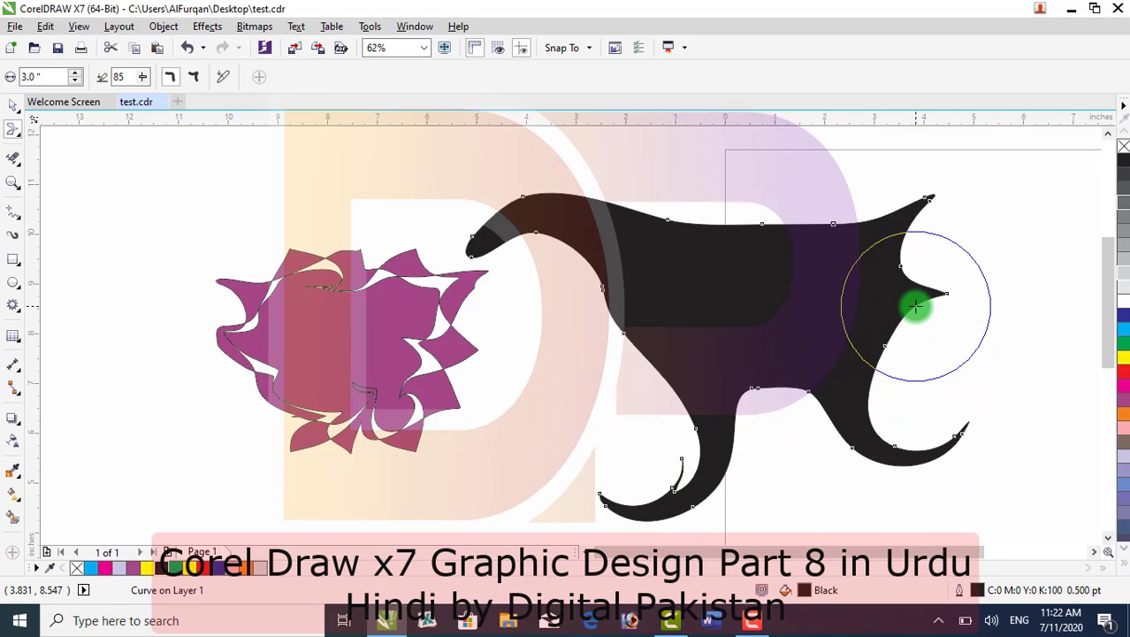
{"action": "mouse_move", "coordinate": [916, 305]}
{"action": "left_mouse_down"}
{"action": "mouse_move", "coordinate": [984, 234]}
{"action": "mouse_move", "coordinate": [1041, 246]}
{"action": "mouse_move", "coordinate": [1041, 332]}
{"action": "mouse_move", "coordinate": [996, 369]}
{"action": "mouse_move", "coordinate": [960, 374]}
{"action": "mouse_move", "coordinate": [937, 337]}
{"action": "mouse_move", "coordinate": [995, 279]}
{"action": "left_mouse_up"}
{"action": "mouse_move", "coordinate": [807, 250]}
{"action": "left_mouse_down"}
{"action": "mouse_move", "coordinate": [752, 169]}
{"action": "mouse_move", "coordinate": [653, 168]}
{"action": "mouse_move", "coordinate": [640, 212]}
{"action": "mouse_move", "coordinate": [791, 211]}
{"action": "mouse_move", "coordinate": [798, 137]}
{"action": "mouse_move", "coordinate": [722, 108]}
{"action": "mouse_move", "coordinate": [637, 134]}
{"action": "mouse_move", "coordinate": [619, 166]}
{"action": "left_mouse_up"}
{"action": "left_click", "coordinate": [220, 79]}
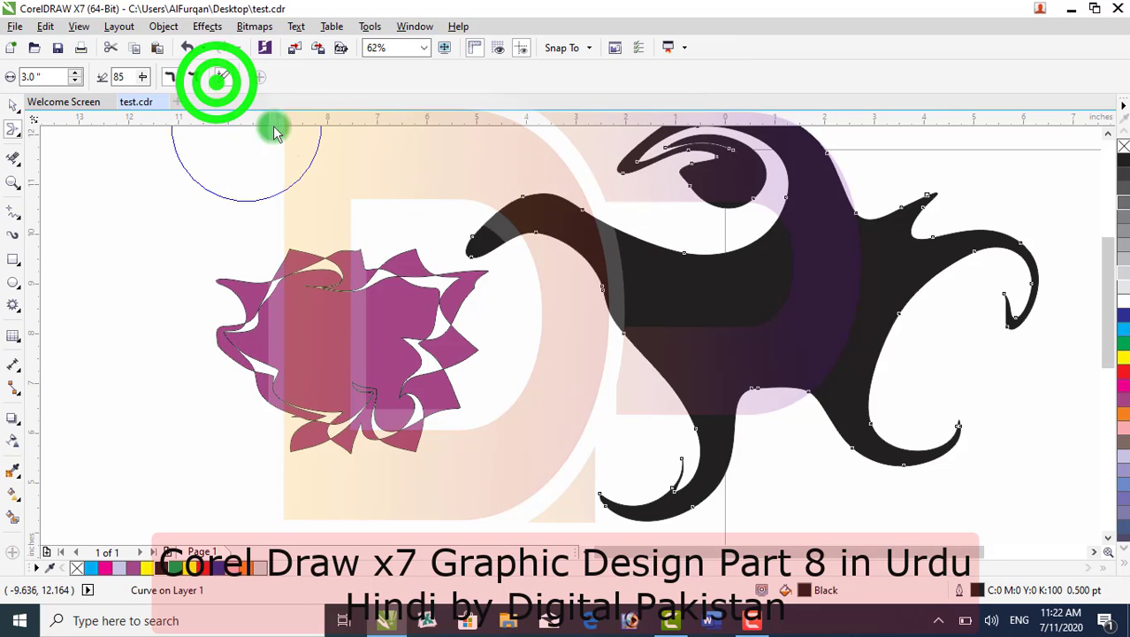
Pull a curling arm from the black shape's left edge, and use pointy smear to pull a sharp spike from its right edge
{"action": "mouse_move", "coordinate": [704, 321]}
{"action": "left_mouse_down"}
{"action": "mouse_move", "coordinate": [575, 406]}
{"action": "mouse_move", "coordinate": [446, 404]}
{"action": "mouse_move", "coordinate": [460, 324]}
{"action": "mouse_move", "coordinate": [539, 351]}
{"action": "left_mouse_up"}
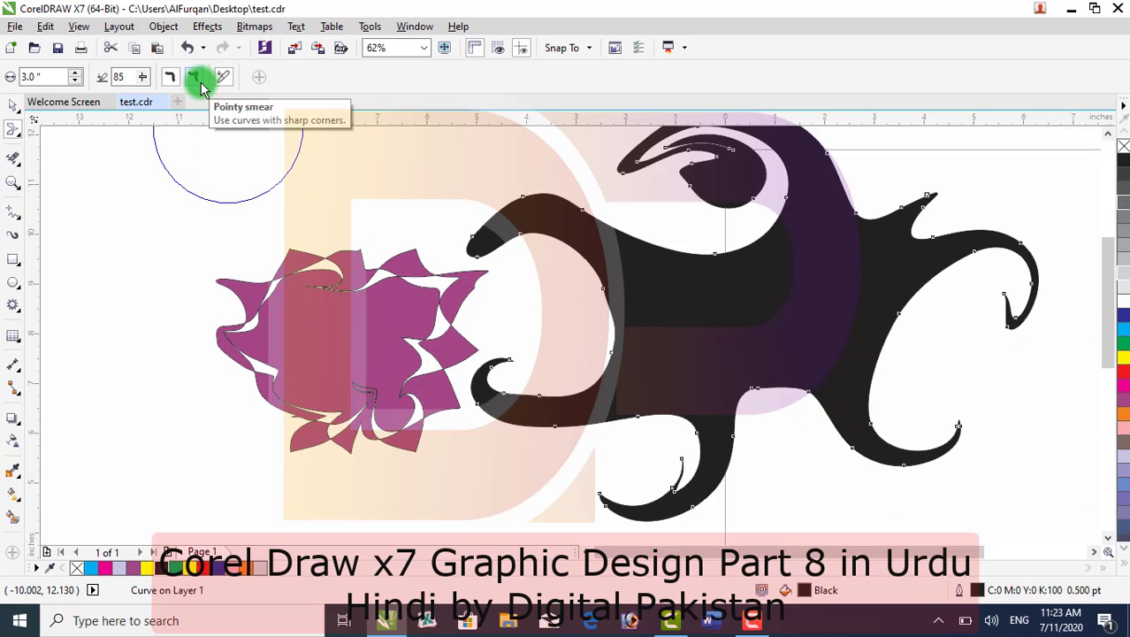
{"action": "left_click", "coordinate": [172, 81]}
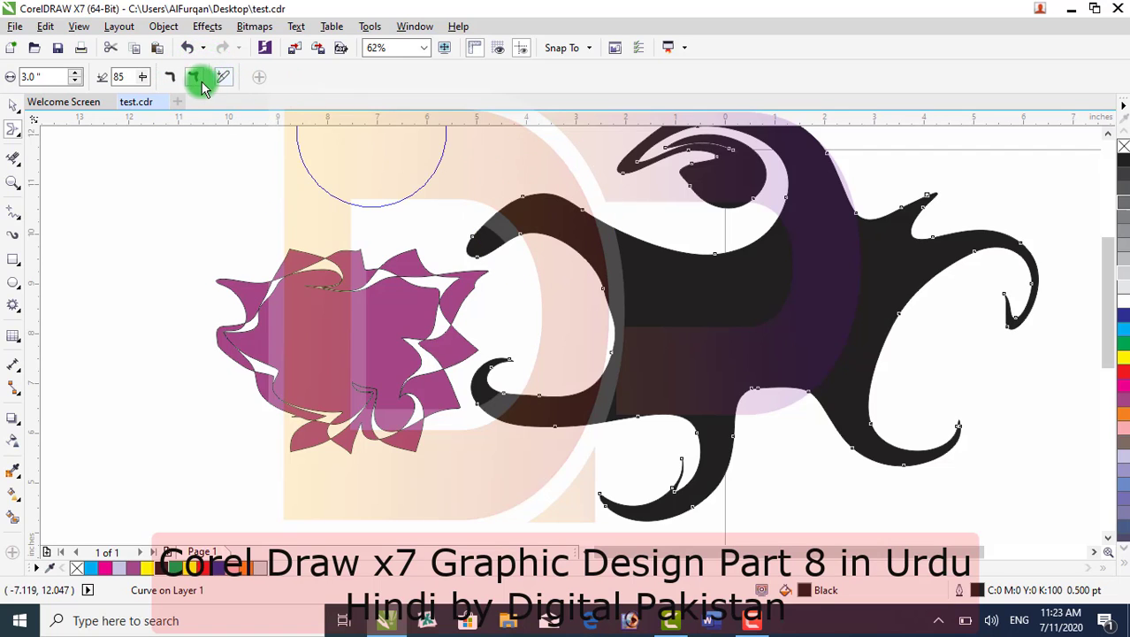
{"action": "mouse_move", "coordinate": [835, 310]}
{"action": "left_mouse_down"}
{"action": "mouse_move", "coordinate": [946, 335]}
{"action": "mouse_move", "coordinate": [1034, 396]}
{"action": "mouse_move", "coordinate": [981, 494]}
{"action": "left_mouse_up"}
{"action": "left_click_drag", "start_coordinate": [924, 436], "coordinate": [888, 391]}
{"action": "mouse_move", "coordinate": [449, 410]}
{"action": "left_mouse_down"}
{"action": "mouse_move", "coordinate": [609, 324]}
{"action": "mouse_move", "coordinate": [646, 323]}
{"action": "left_mouse_up"}
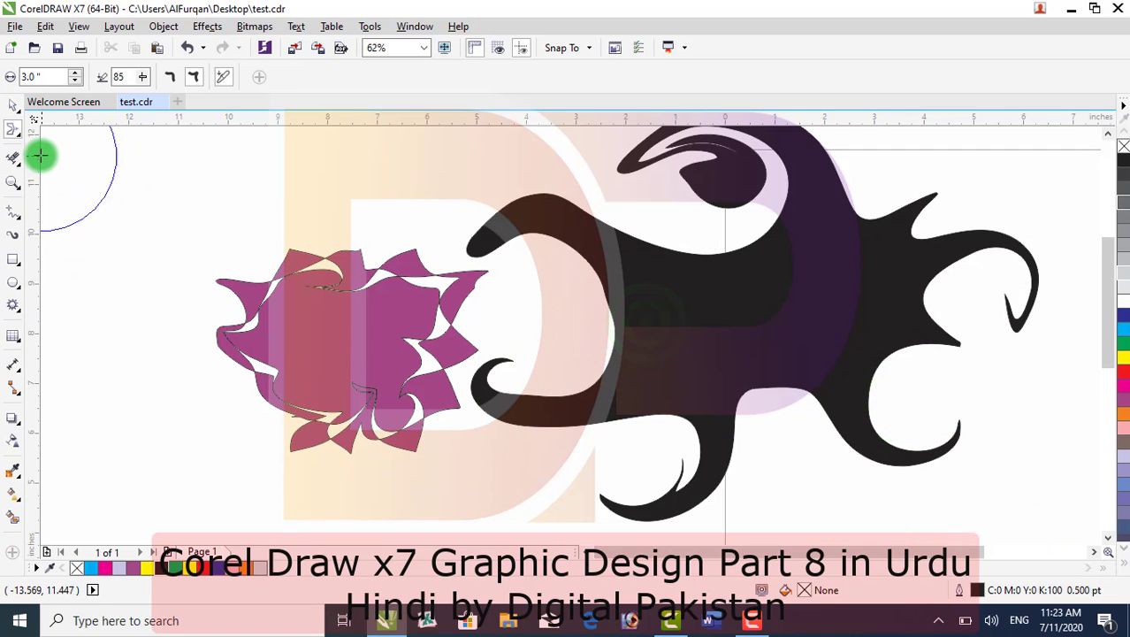
Select both the purple and the black smeared shapes and delete them
{"action": "left_click", "coordinate": [15, 115]}
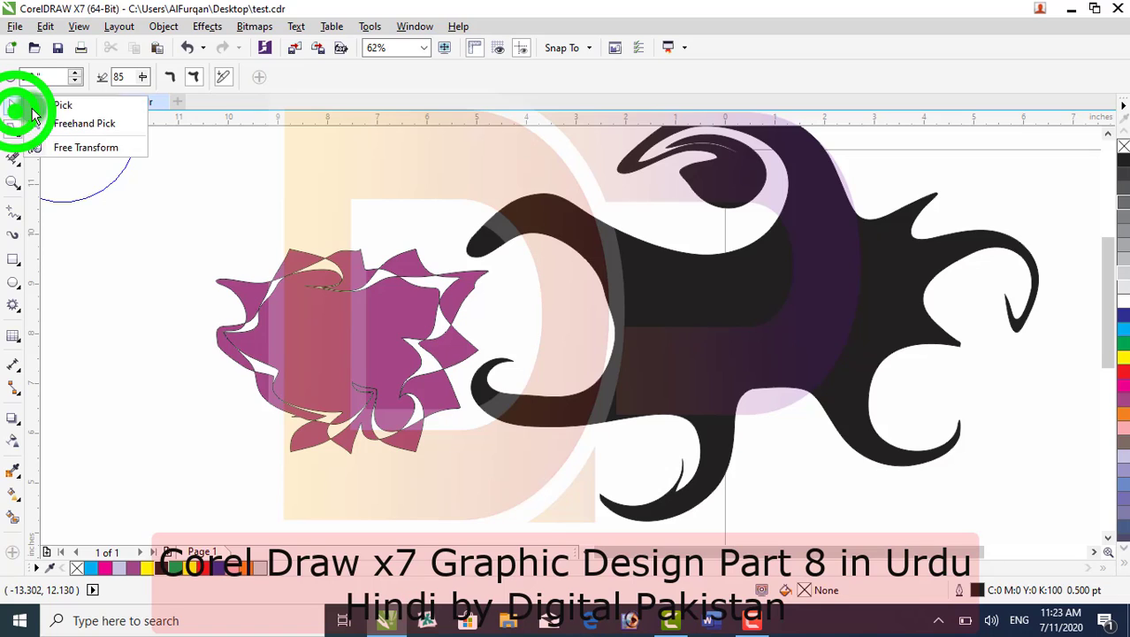
{"action": "left_click", "coordinate": [48, 104]}
{"action": "left_click", "coordinate": [309, 356]}
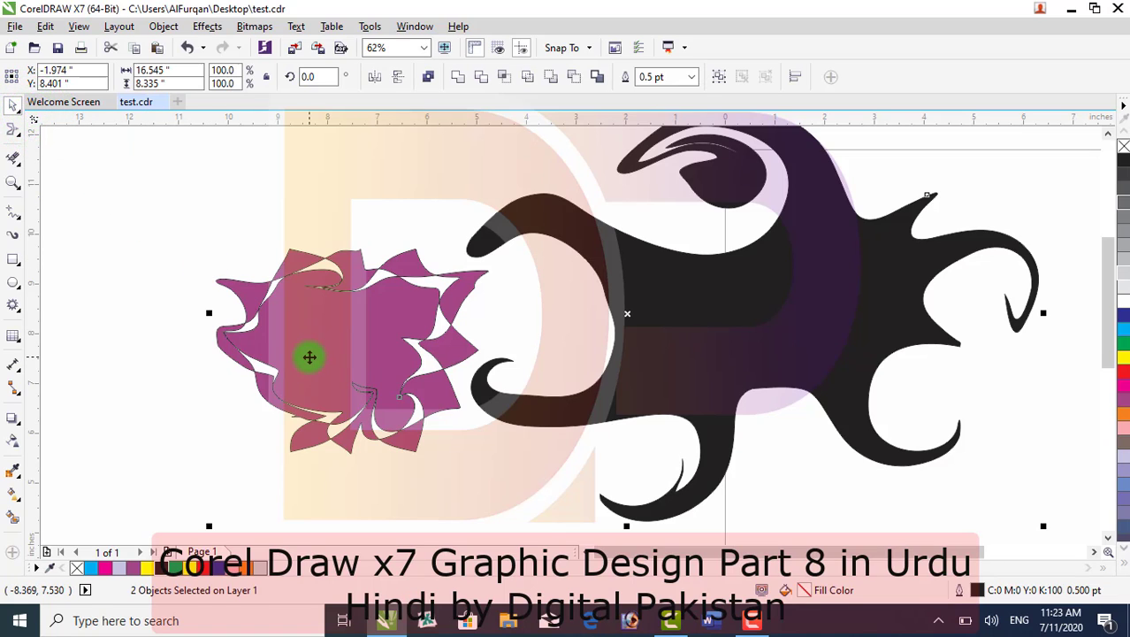
{"action": "key", "text": "Delete"}
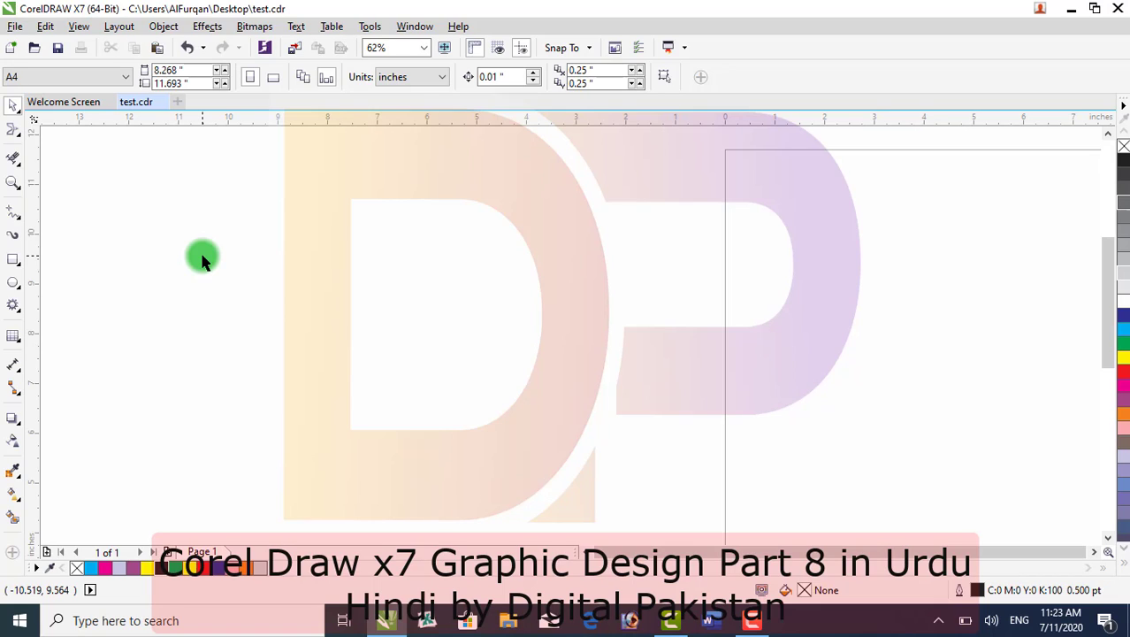
{"action": "left_click", "coordinate": [21, 140]}
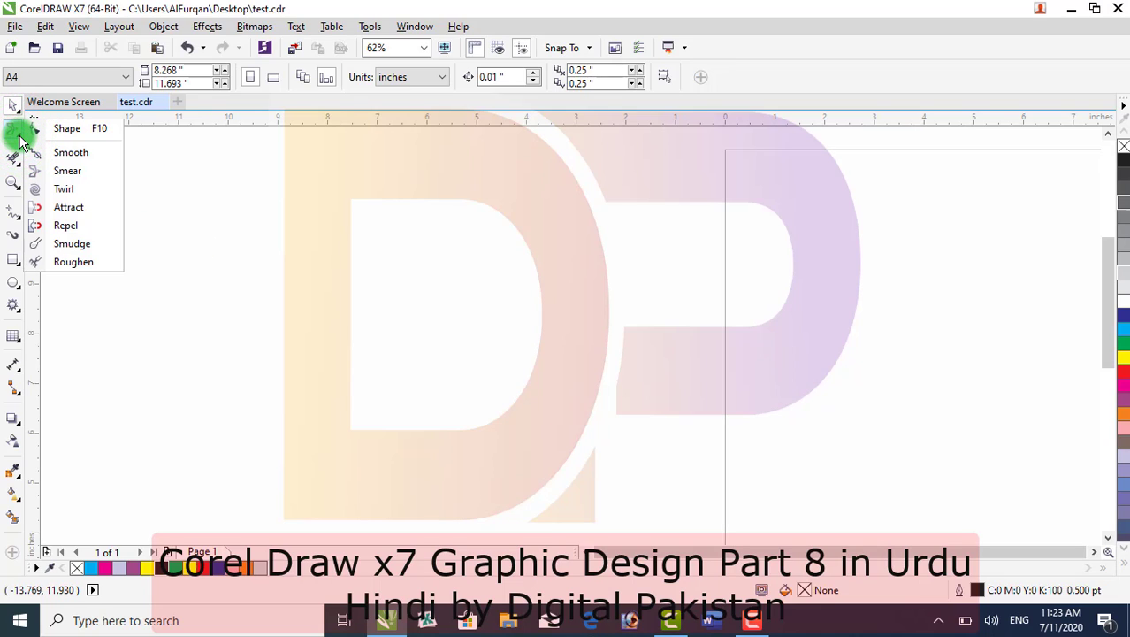
{"action": "left_click", "coordinate": [64, 180]}
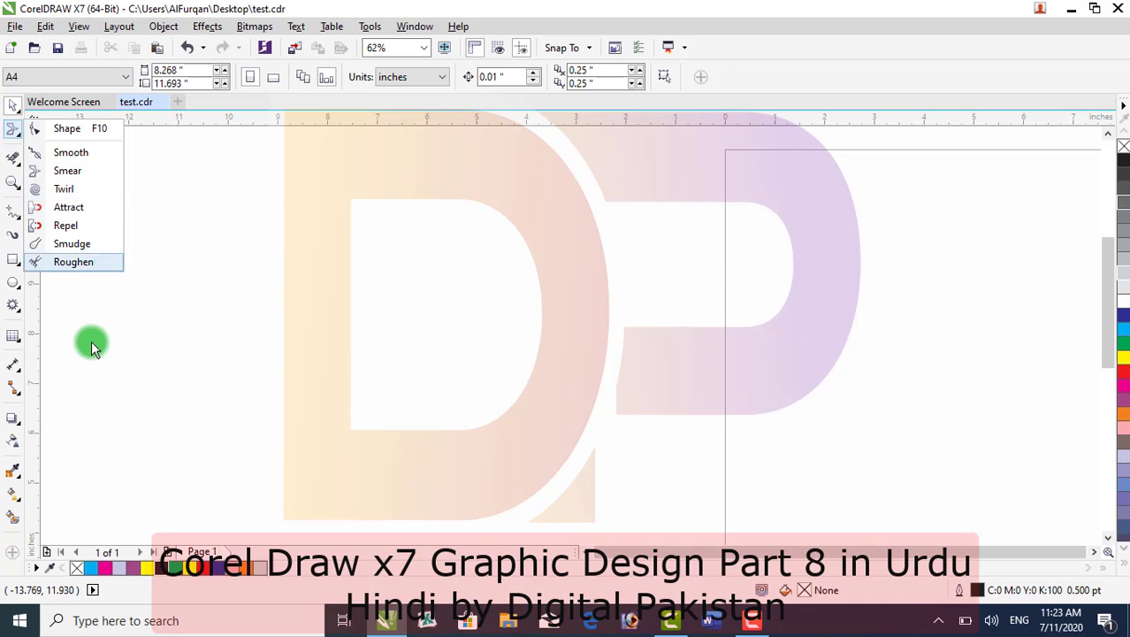
Draw a rectangle about 5.85 by 3.27 inches over the large D and fill it green
{"action": "mouse_move", "coordinate": [22, 292]}
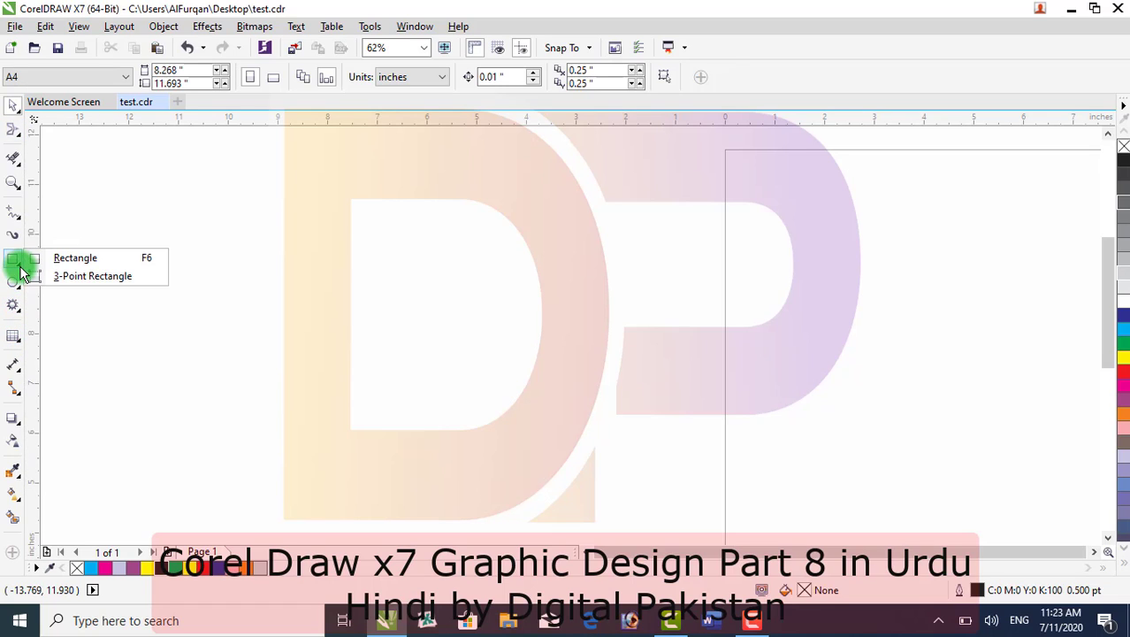
{"action": "left_click", "coordinate": [21, 258]}
{"action": "mouse_move", "coordinate": [310, 229]}
{"action": "left_mouse_down"}
{"action": "mouse_move", "coordinate": [373, 300]}
{"action": "mouse_move", "coordinate": [600, 374]}
{"action": "mouse_move", "coordinate": [603, 390]}
{"action": "left_mouse_up"}
{"action": "left_click", "coordinate": [174, 568]}
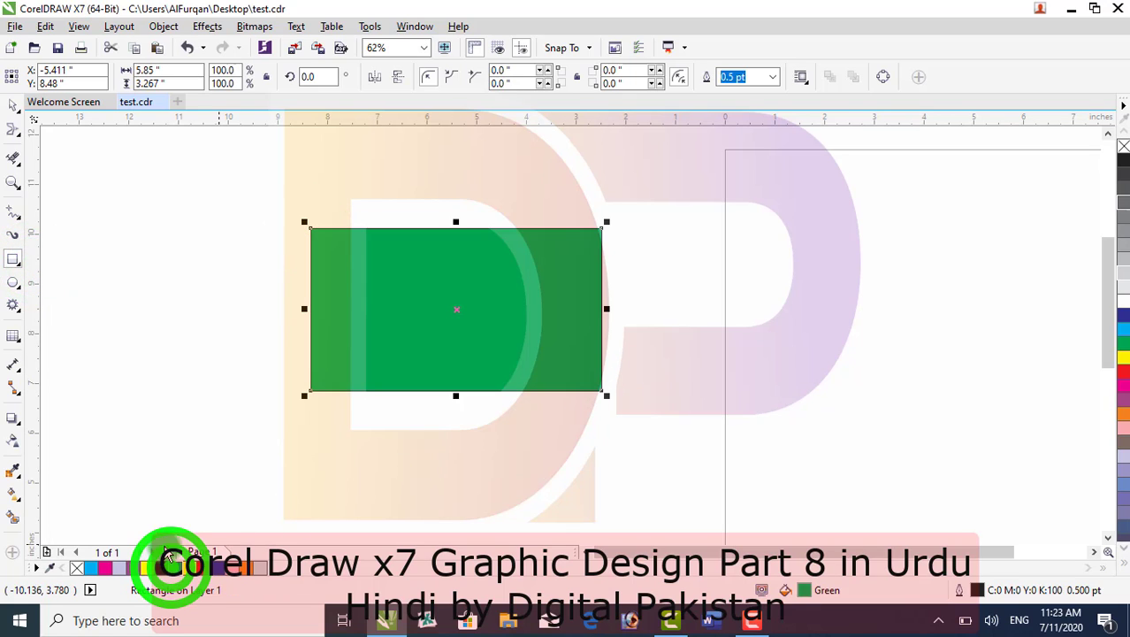
Use the Twirl tool to wind the green rectangle's upper-right and lower-right corners into clockwise spirals
{"action": "left_click", "coordinate": [18, 137]}
{"action": "left_click", "coordinate": [66, 189]}
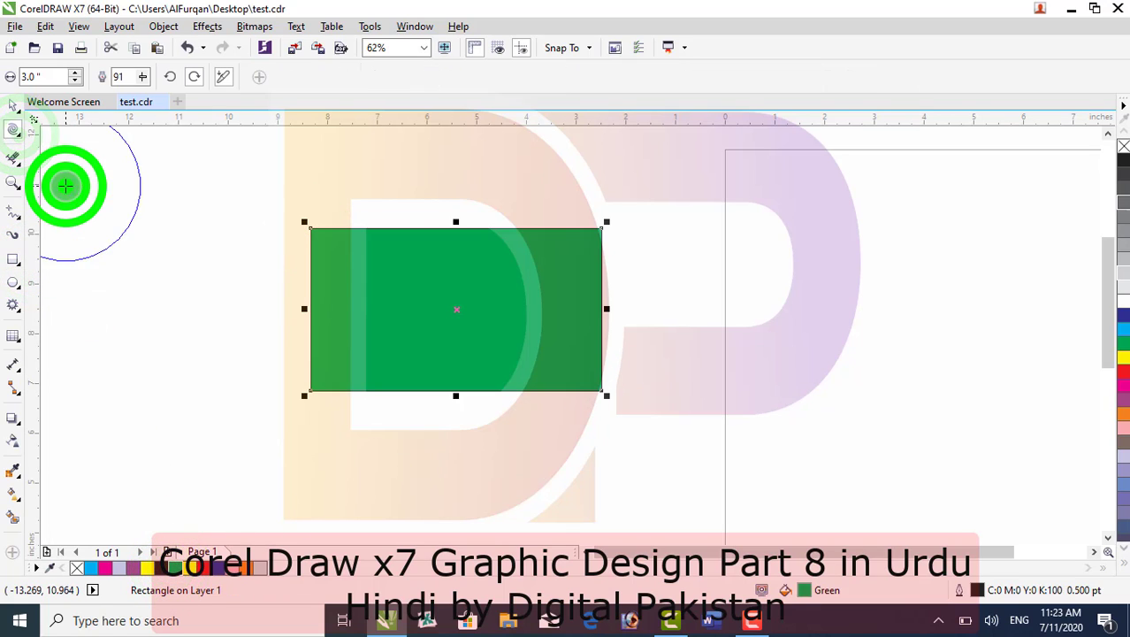
{"action": "left_click_drag", "start_coordinate": [603, 235], "coordinate": [622, 269]}
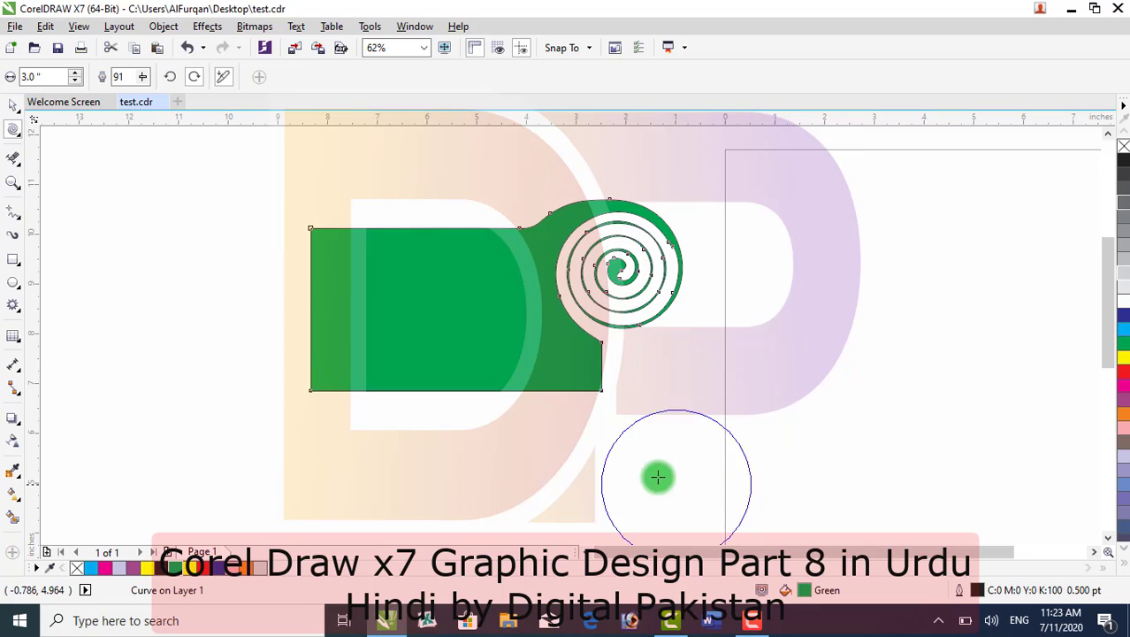
{"action": "left_click_drag", "start_coordinate": [601, 389], "coordinate": [601, 389]}
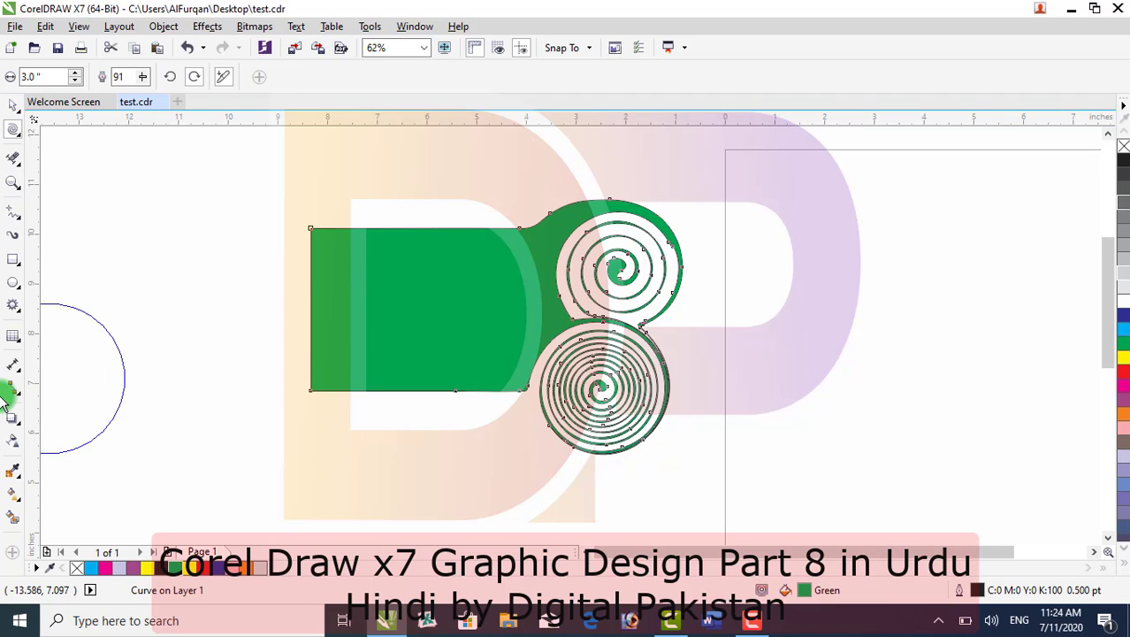
Set the twirl rate to 10 and twirl the green shape's upper-left corner clockwise
{"action": "double_click", "coordinate": [130, 78]}
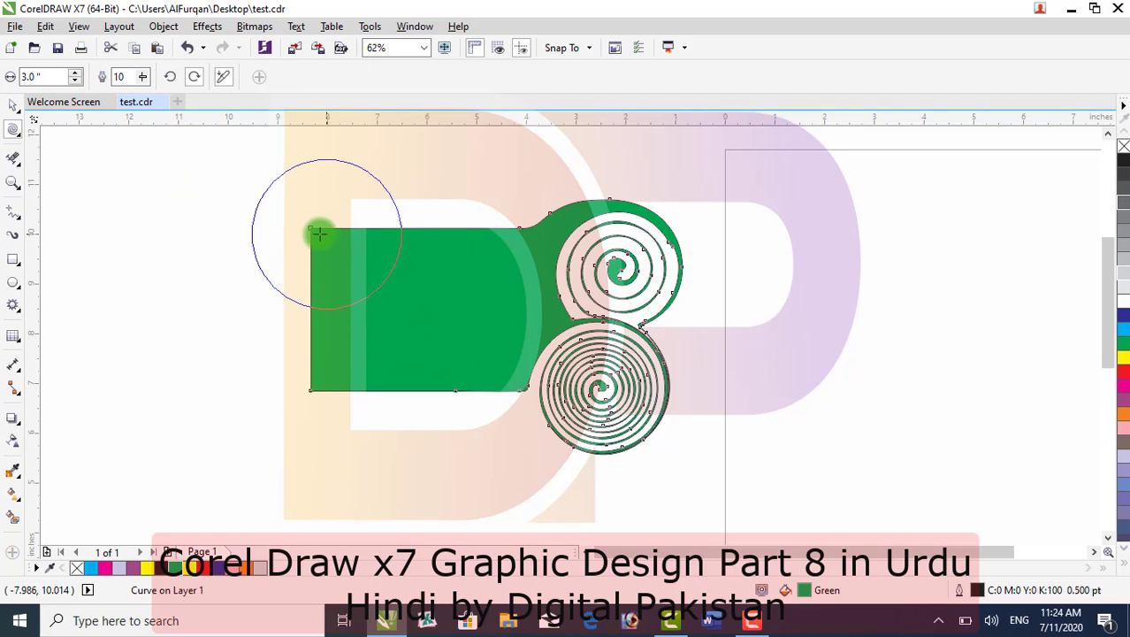
{"action": "left_click_drag", "start_coordinate": [319, 233], "coordinate": [311, 229]}
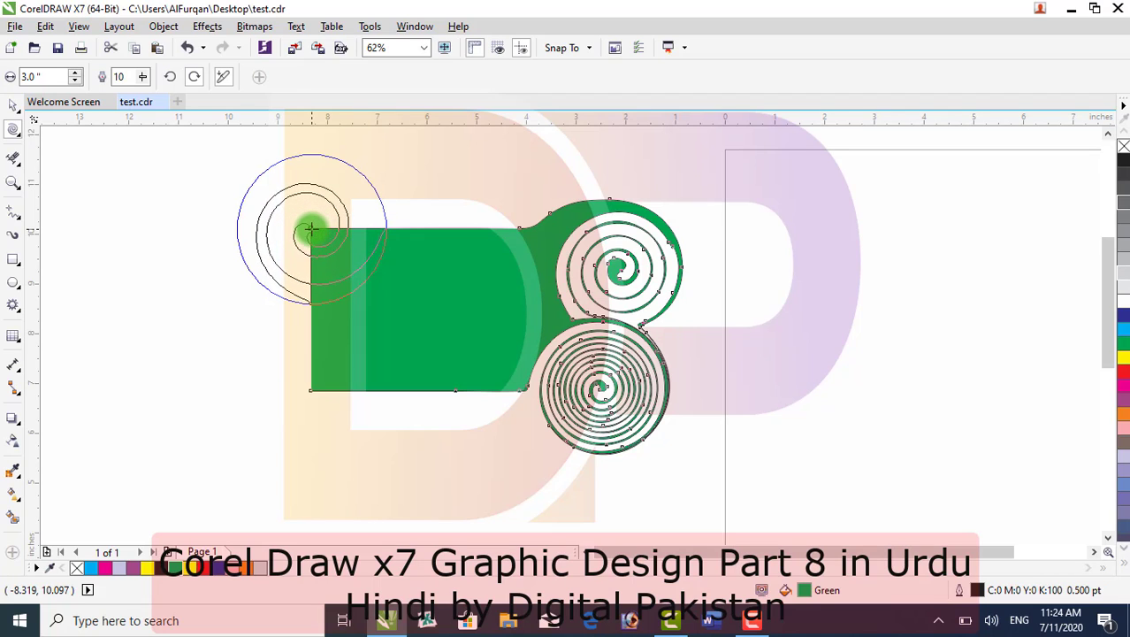
{"action": "left_click_drag", "start_coordinate": [311, 229], "coordinate": [311, 230]}
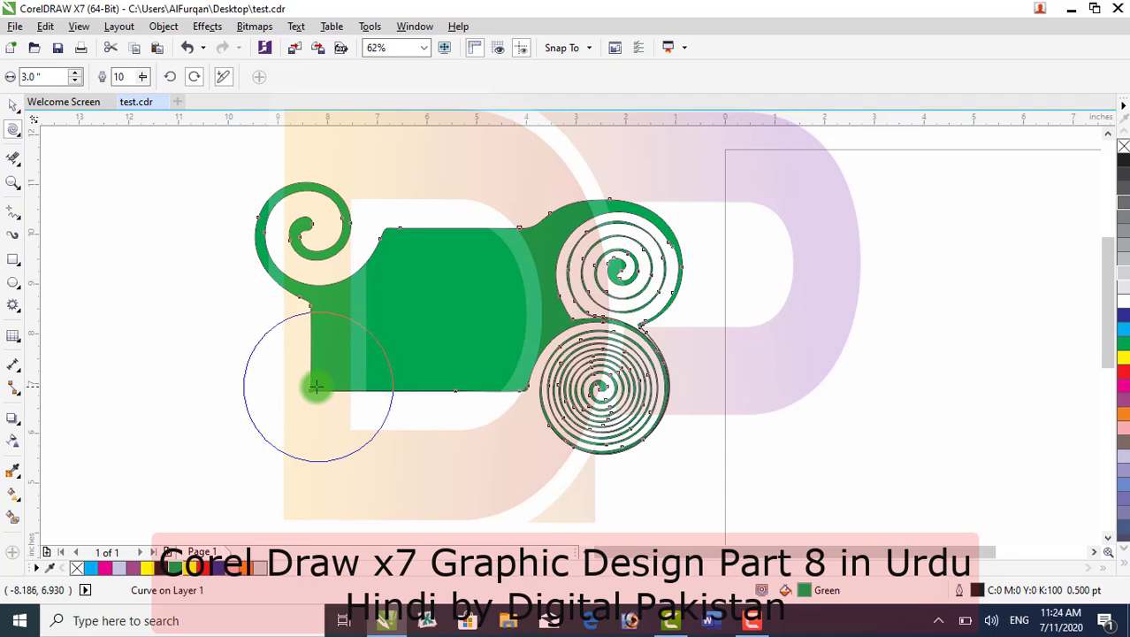
{"action": "left_click_drag", "start_coordinate": [316, 387], "coordinate": [312, 386]}
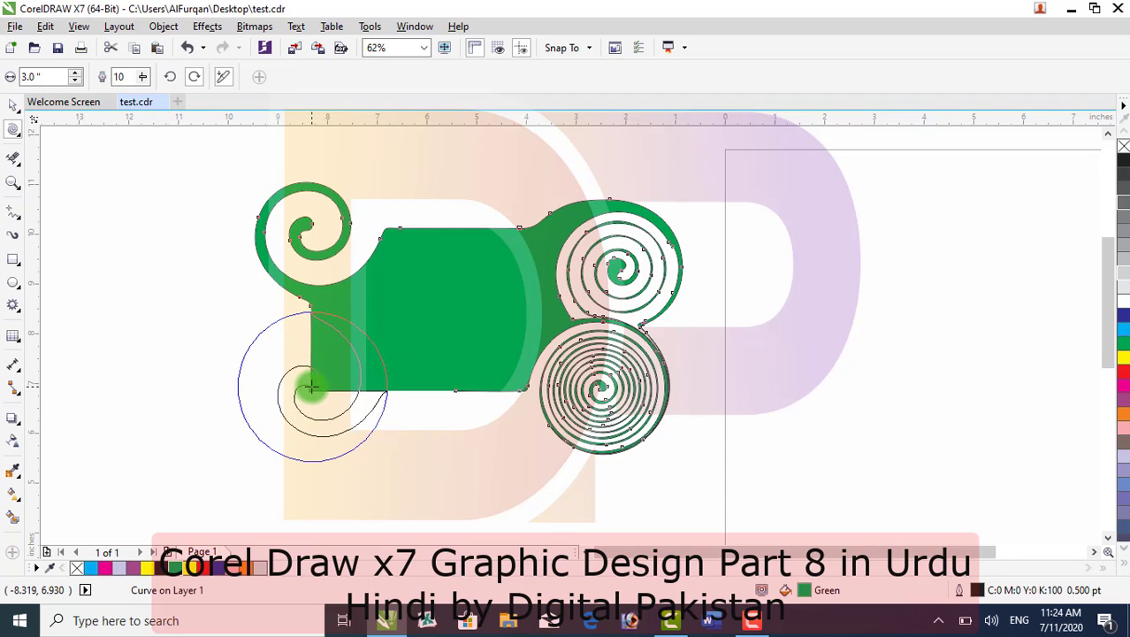
{"action": "left_click_drag", "start_coordinate": [311, 386], "coordinate": [290, 470]}
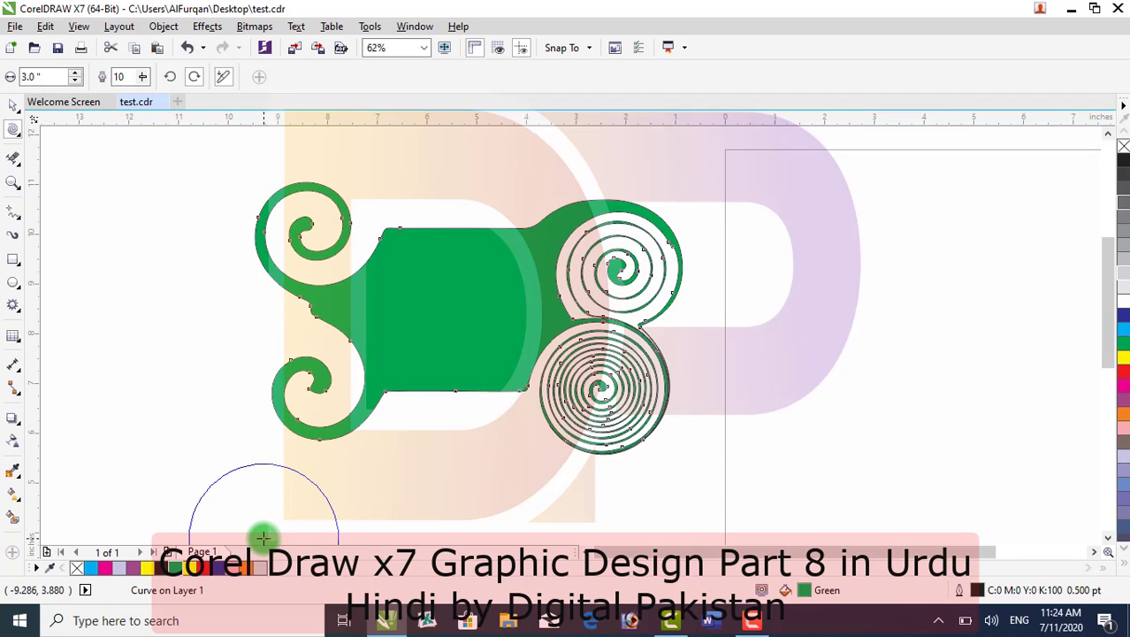
{"action": "key", "text": "ctrl+z"}
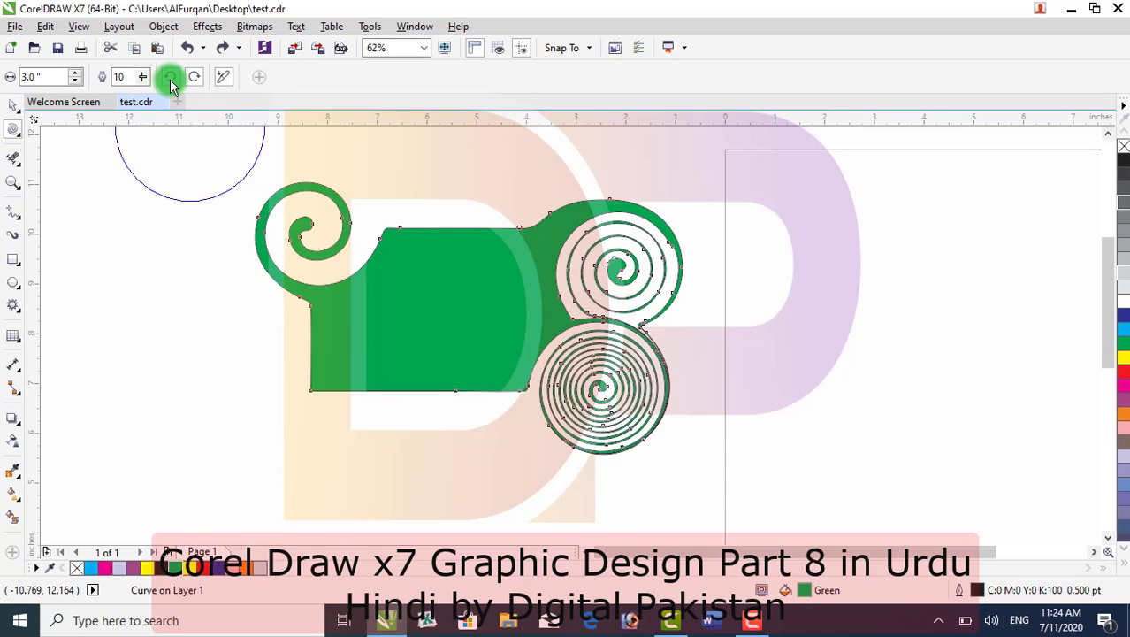
Switch to counterclockwise twirl and wind the green shape's lower-left corner into a spiral
{"action": "left_click", "coordinate": [170, 77]}
{"action": "left_click_drag", "start_coordinate": [307, 383], "coordinate": [310, 389]}
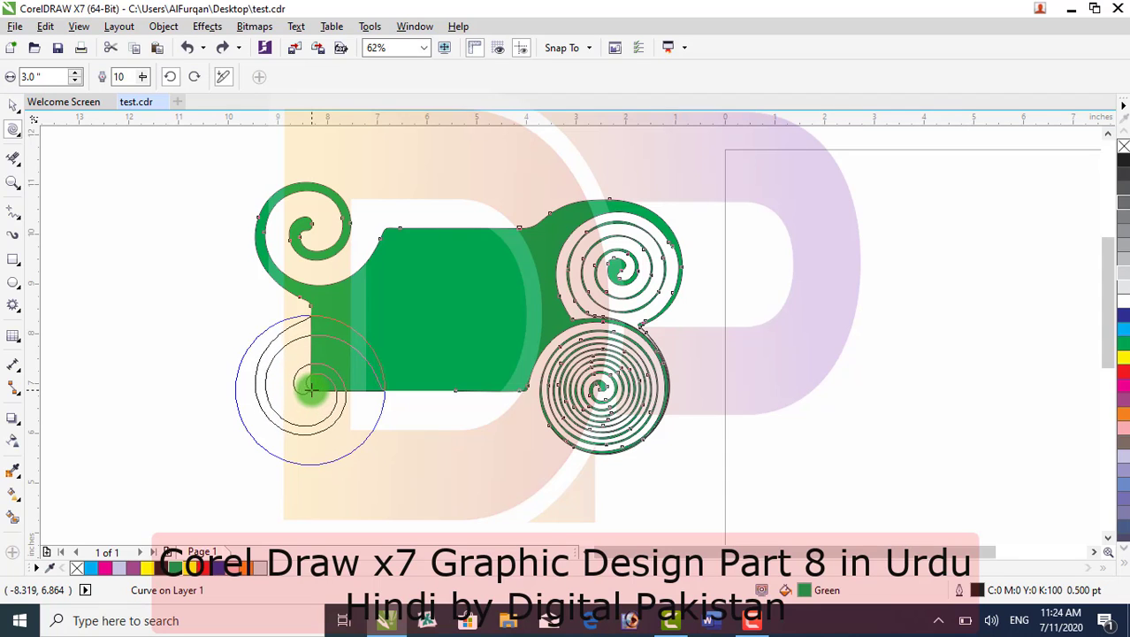
{"action": "left_click_drag", "start_coordinate": [310, 389], "coordinate": [309, 389]}
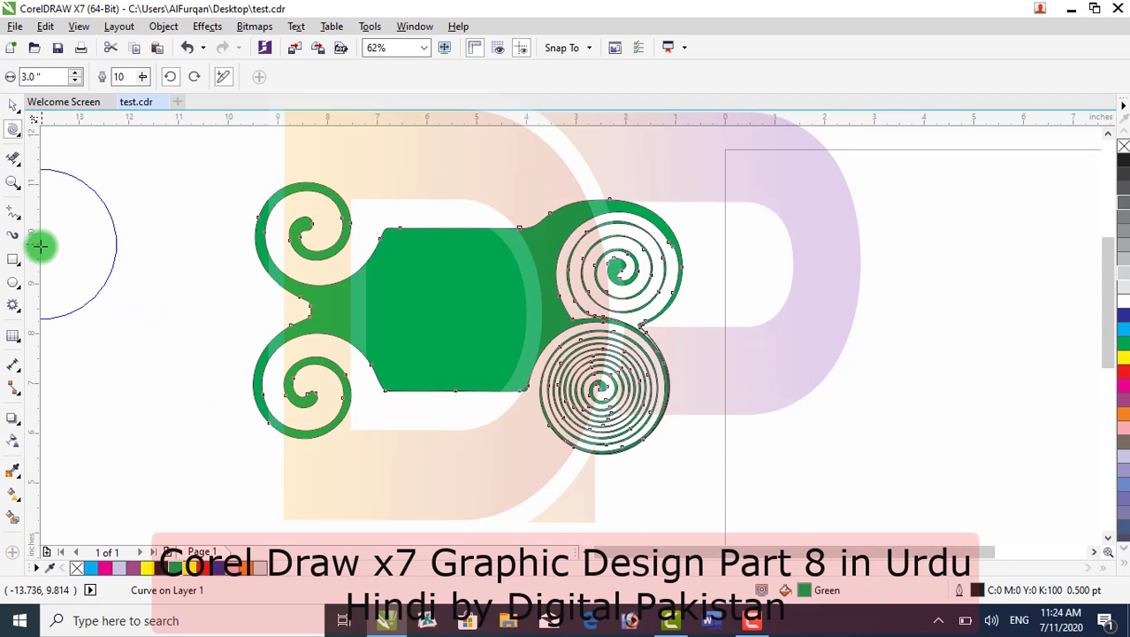
Draw a second rectangle about 5.37 by 3.33 inches beside the green shape and fill it black
{"action": "left_click", "coordinate": [17, 268]}
{"action": "left_click", "coordinate": [98, 275]}
{"action": "left_click_drag", "start_coordinate": [737, 193], "coordinate": [1004, 358]}
{"action": "left_click", "coordinate": [162, 570]}
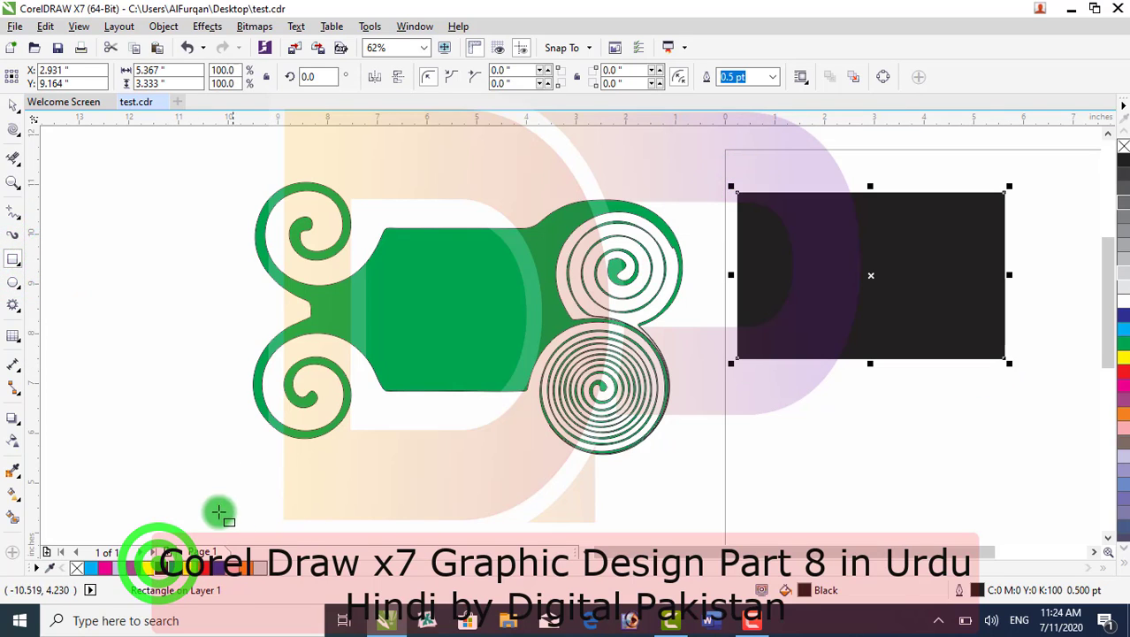
Remove the stray small unfilled rectangle, and move both the green shape and the black rectangle further left with a gap between them
{"action": "left_click_drag", "start_coordinate": [279, 479], "coordinate": [355, 421]}
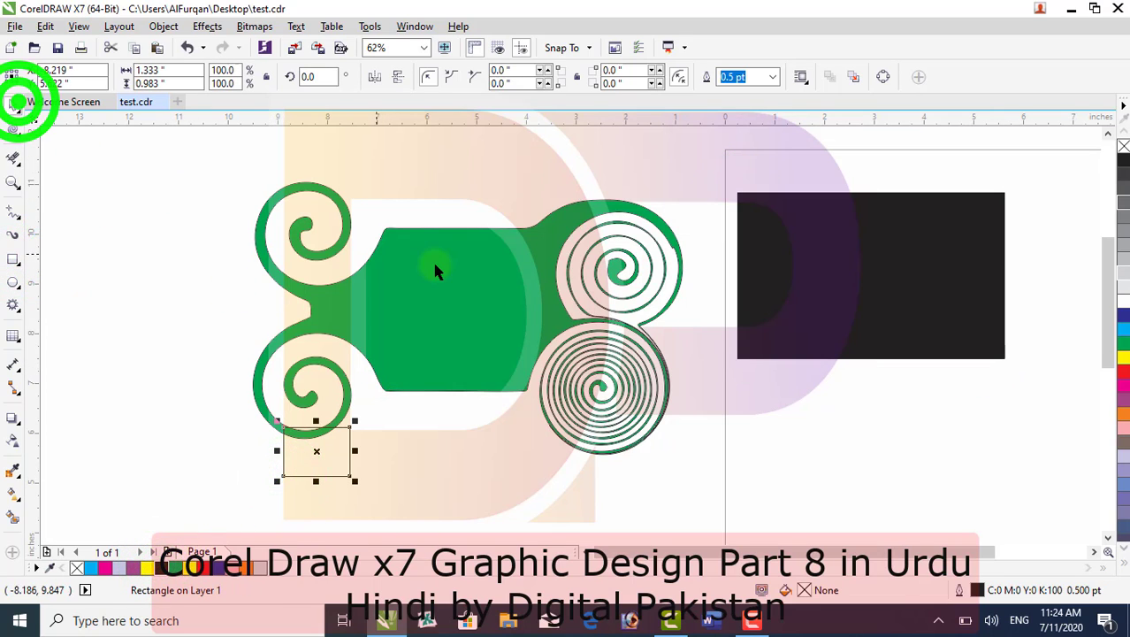
{"action": "left_click_drag", "start_coordinate": [435, 270], "coordinate": [205, 223]}
{"action": "left_click", "coordinate": [287, 433]}
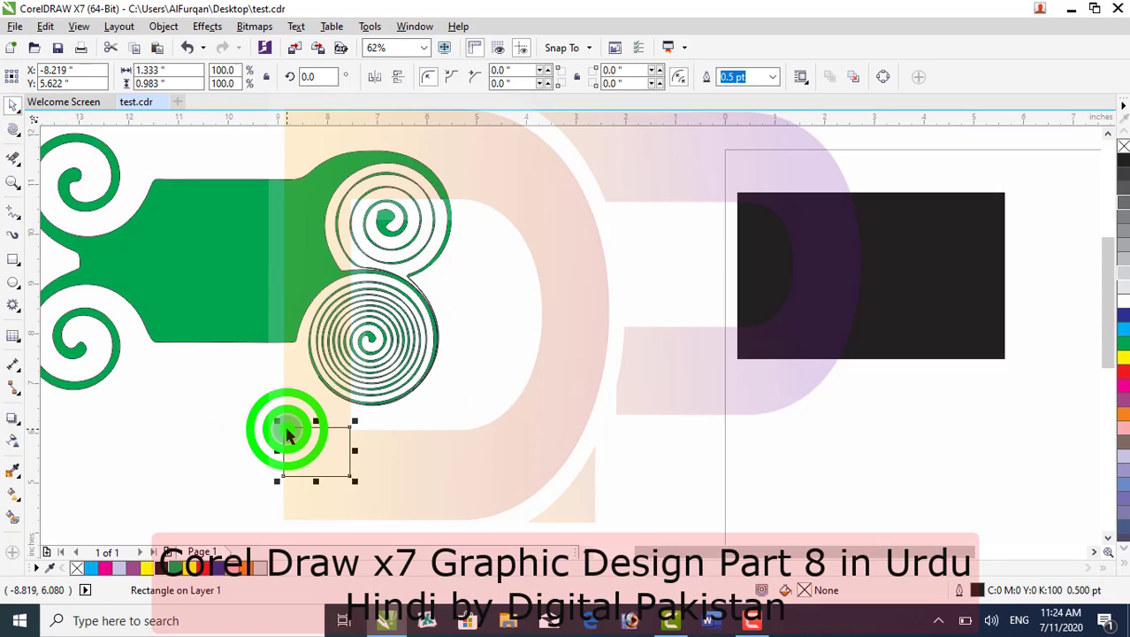
{"action": "key", "text": "Delete"}
{"action": "left_click_drag", "start_coordinate": [292, 255], "coordinate": [327, 268]}
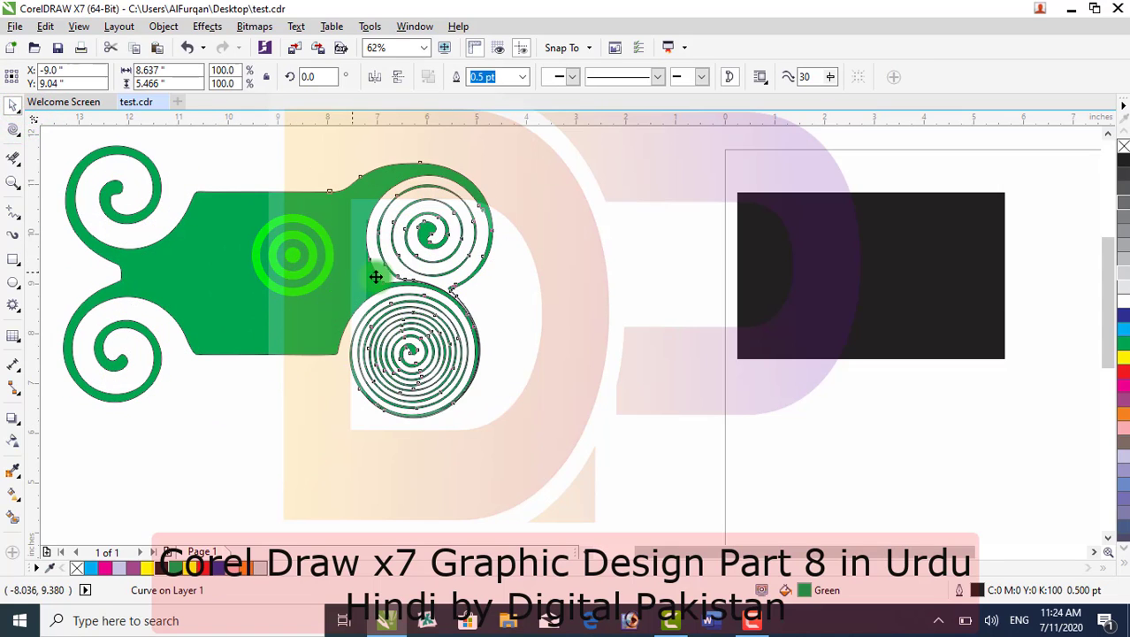
{"action": "left_click_drag", "start_coordinate": [787, 305], "coordinate": [627, 332]}
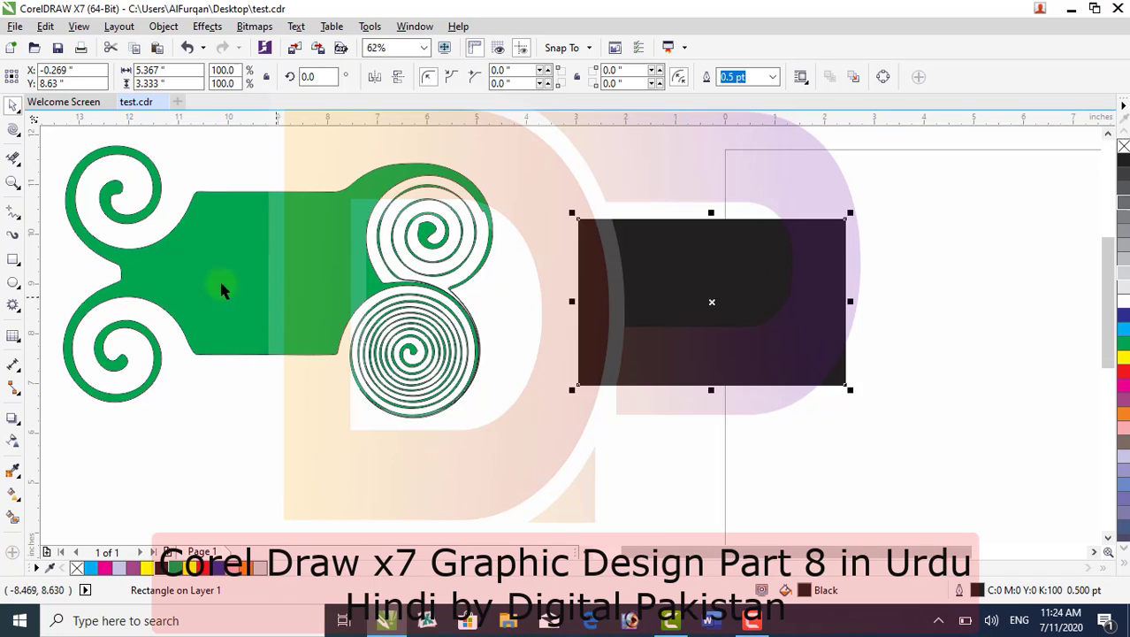
Set the twirl rate to 100 and twirl the black rectangle's upper-right, lower-right and lower-left corners counterclockwise
{"action": "left_click", "coordinate": [15, 141]}
{"action": "left_click", "coordinate": [66, 190]}
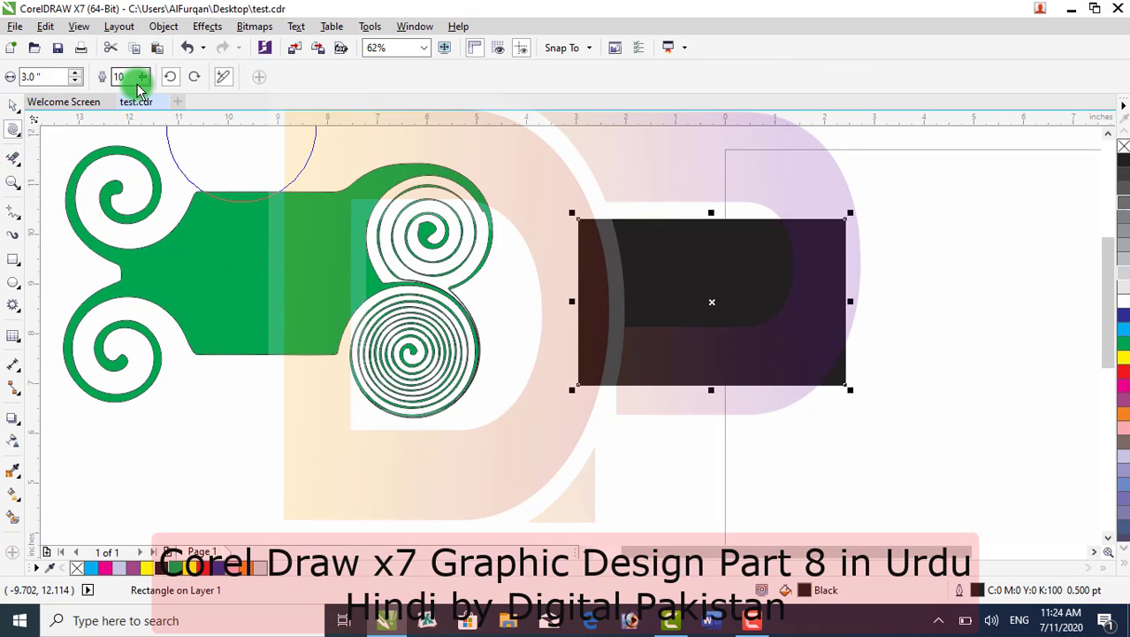
{"action": "left_click", "coordinate": [129, 77]}
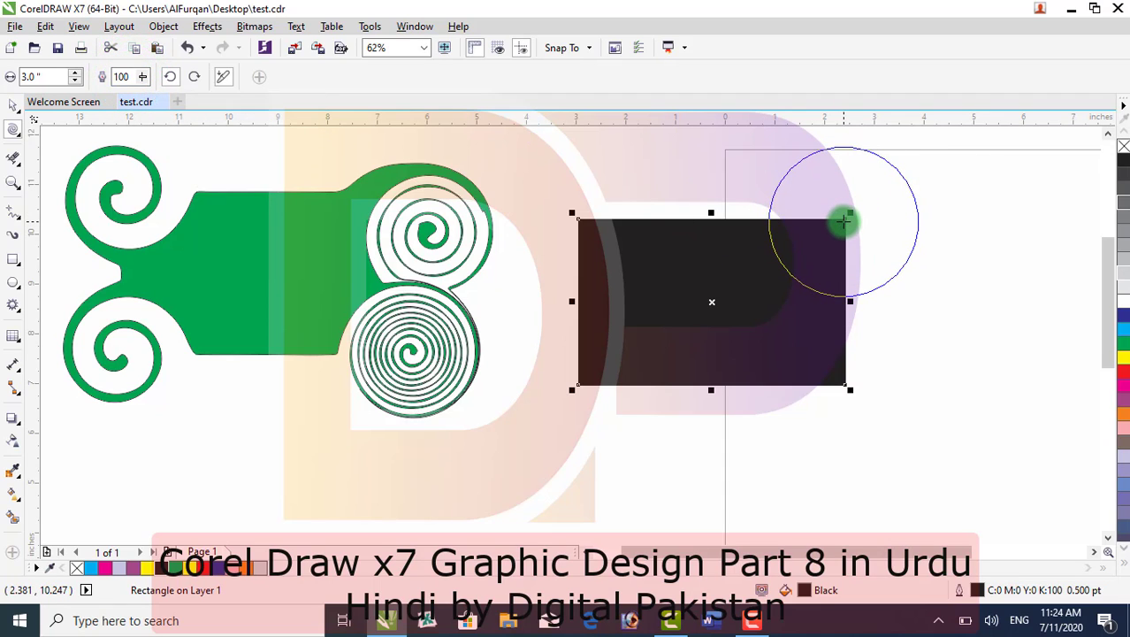
{"action": "left_click_drag", "start_coordinate": [845, 221], "coordinate": [845, 221]}
{"action": "left_click_drag", "start_coordinate": [844, 380], "coordinate": [844, 386]}
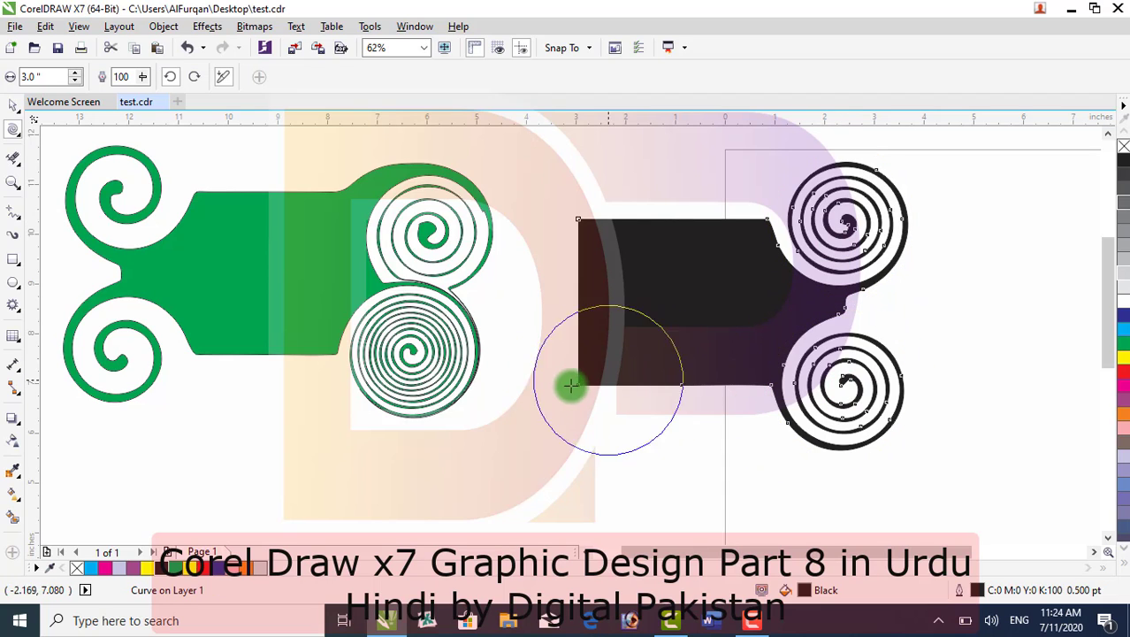
{"action": "left_click_drag", "start_coordinate": [574, 385], "coordinate": [577, 385]}
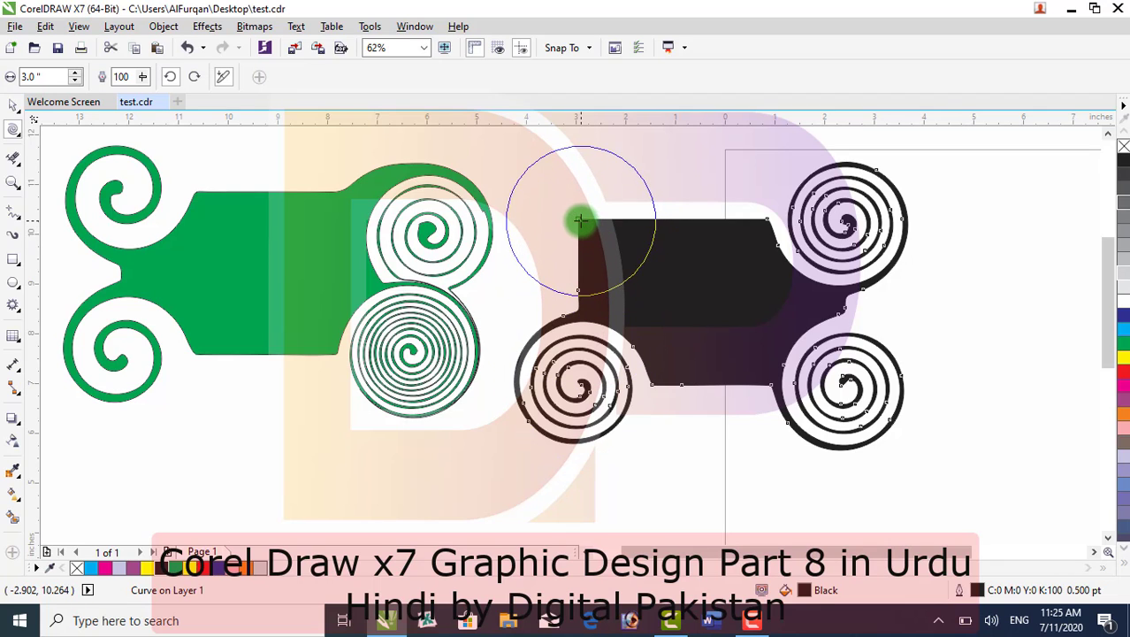
Switch to clockwise twirl and wind spirals at the black shape's upper-left corner, upper and lower edges, and over both lower corner spirals
{"action": "left_click", "coordinate": [194, 76]}
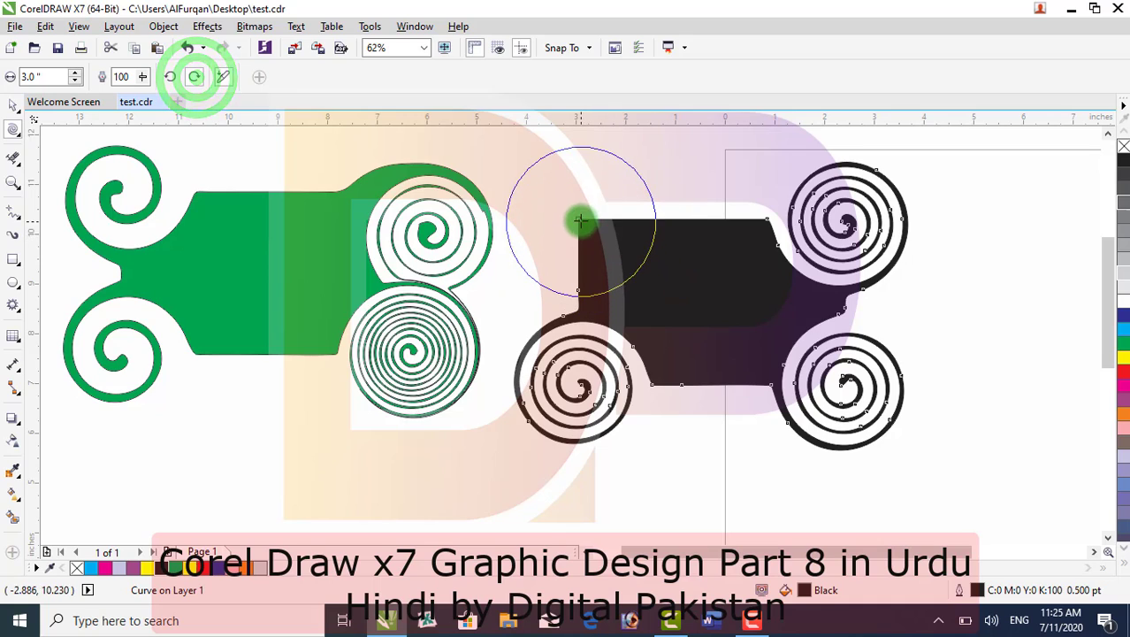
{"action": "left_click_drag", "start_coordinate": [580, 221], "coordinate": [583, 220]}
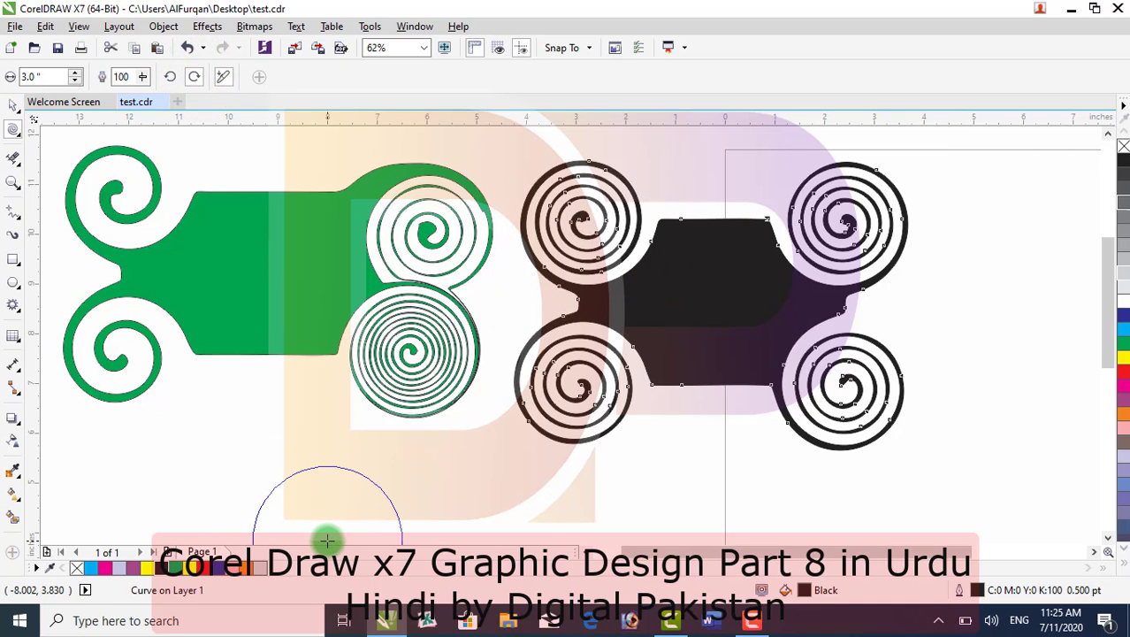
{"action": "left_click_drag", "start_coordinate": [675, 219], "coordinate": [679, 222]}
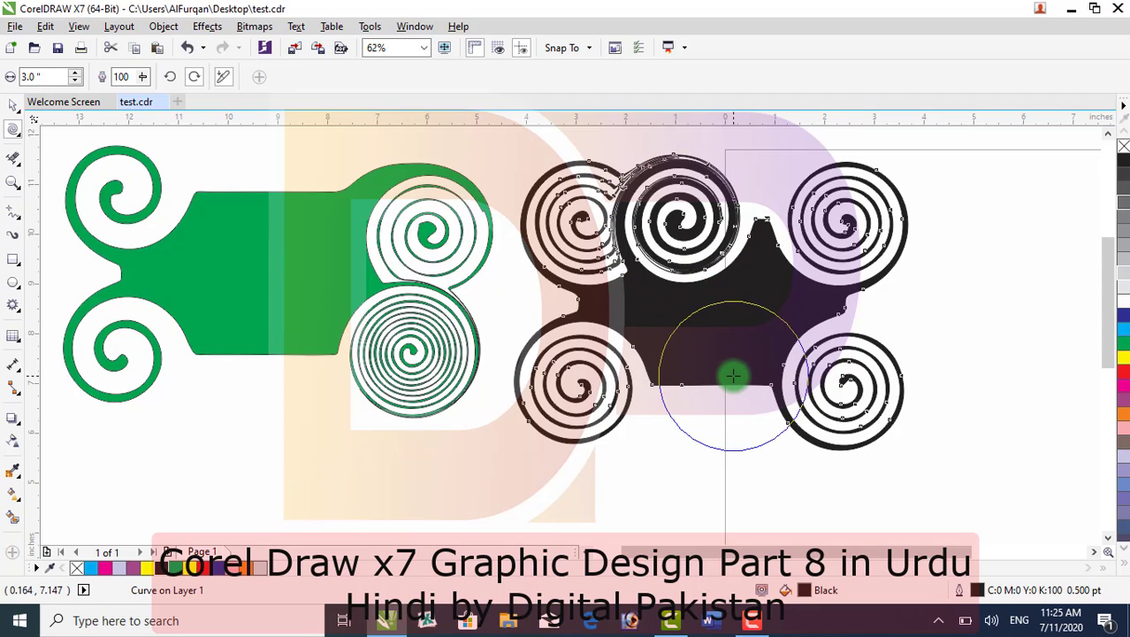
{"action": "left_click_drag", "start_coordinate": [733, 376], "coordinate": [733, 375]}
{"action": "left_click_drag", "start_coordinate": [887, 416], "coordinate": [891, 419]}
{"action": "left_click_drag", "start_coordinate": [583, 447], "coordinate": [582, 440]}
Select the green shape and twirl the lower edge of its lower-right spiral clockwise
{"action": "left_click", "coordinate": [430, 407]}
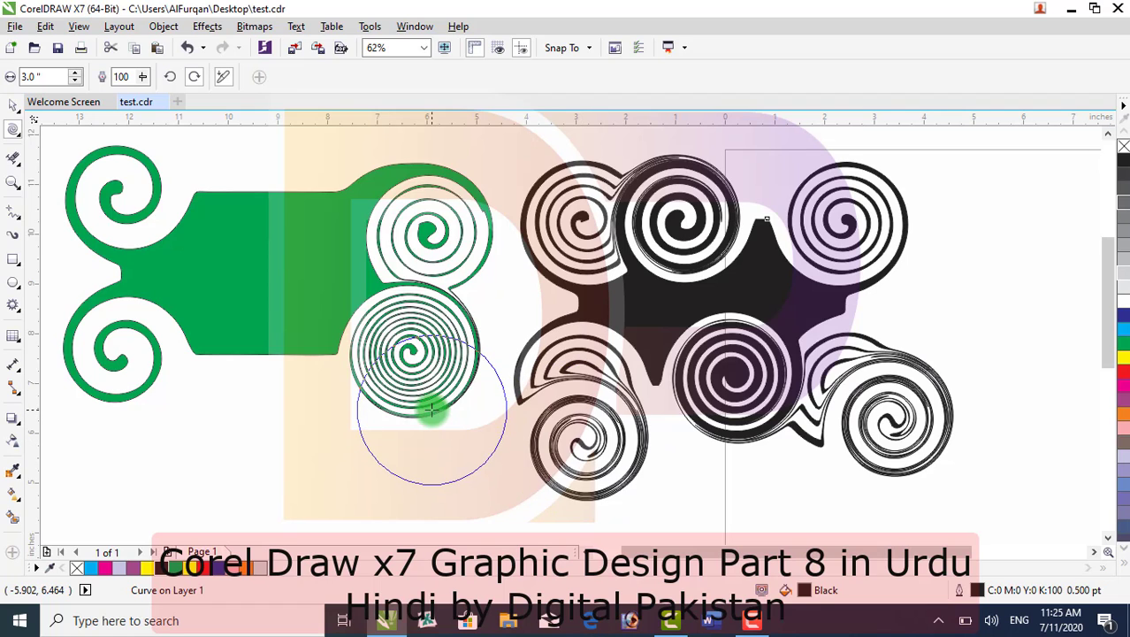
{"action": "left_click_drag", "start_coordinate": [431, 405], "coordinate": [386, 363]}
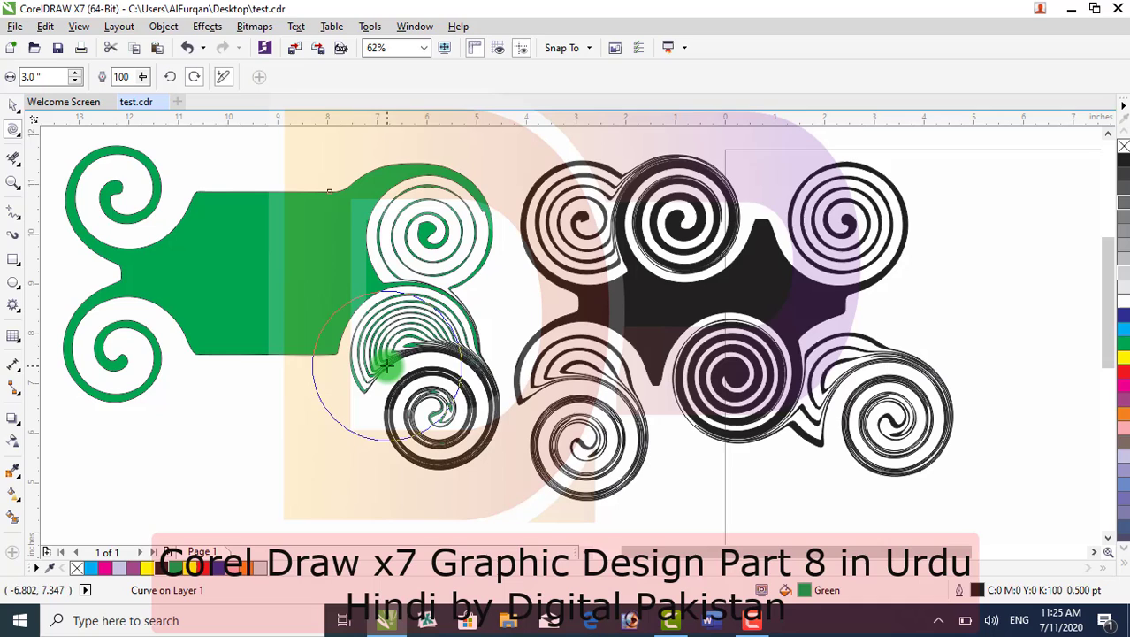
Twirl a clockwise spiral into the green shape's upper edge and another at the lower-left end of its lower edge
{"action": "left_click", "coordinate": [226, 79]}
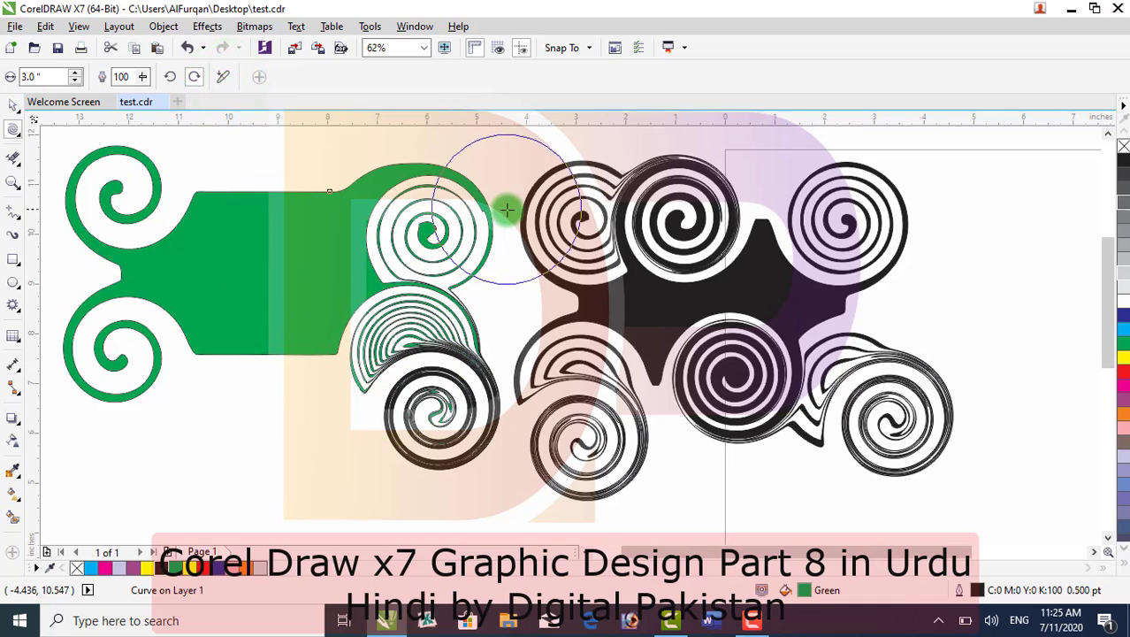
{"action": "left_click", "coordinate": [303, 194]}
{"action": "left_click_drag", "start_coordinate": [303, 194], "coordinate": [279, 323]}
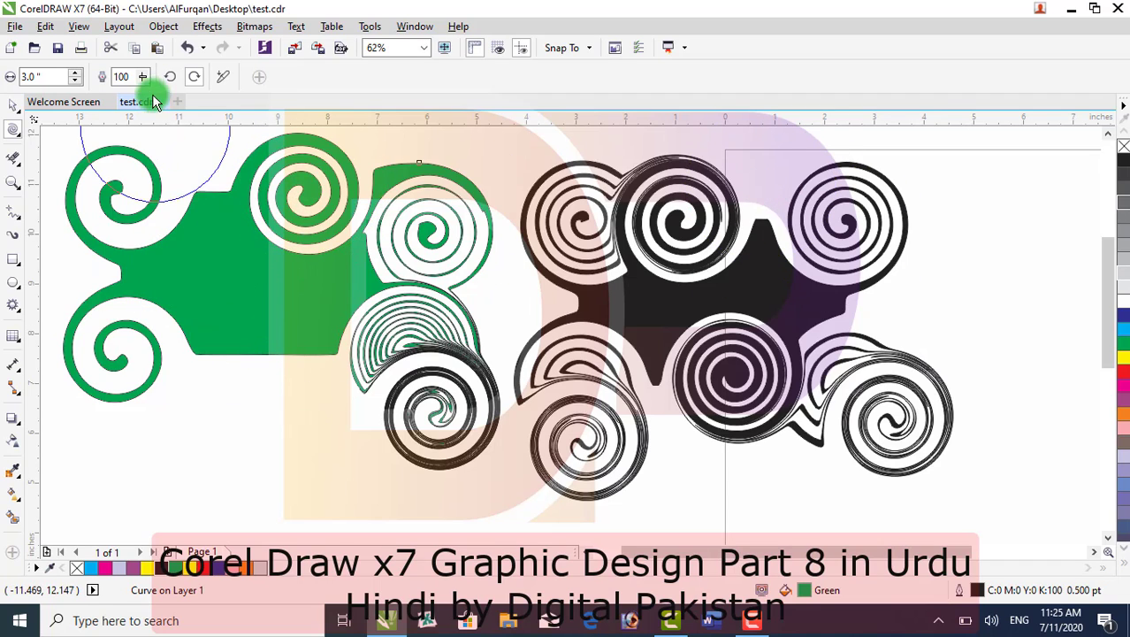
{"action": "left_click_drag", "start_coordinate": [196, 347], "coordinate": [194, 352]}
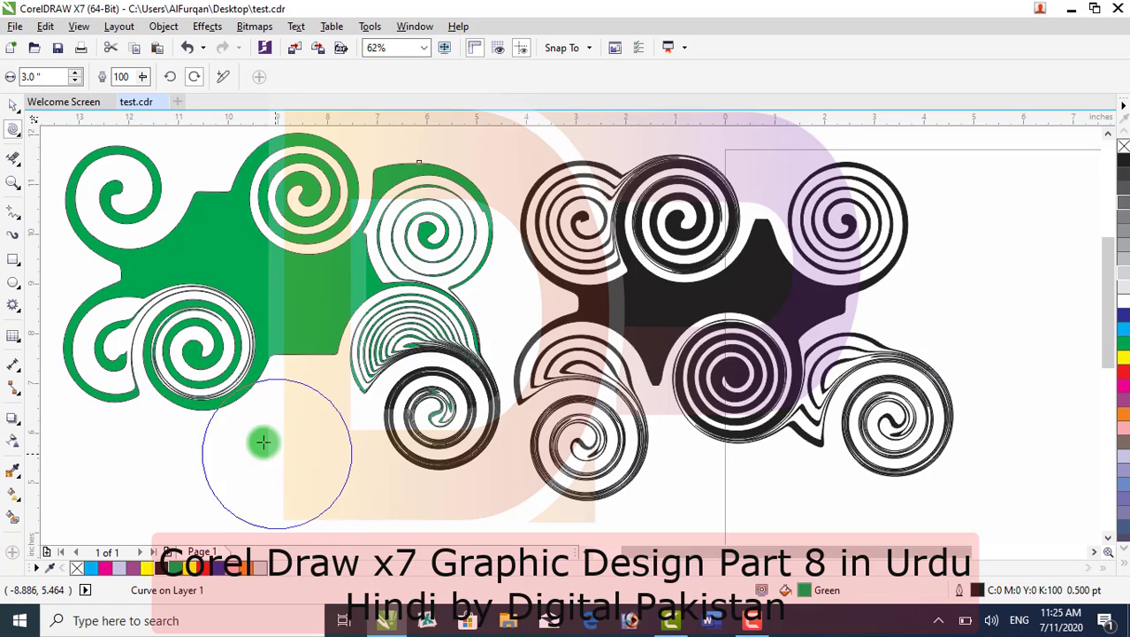
Delete the twirled green shape and the twirled black shape
{"action": "left_click", "coordinate": [15, 106]}
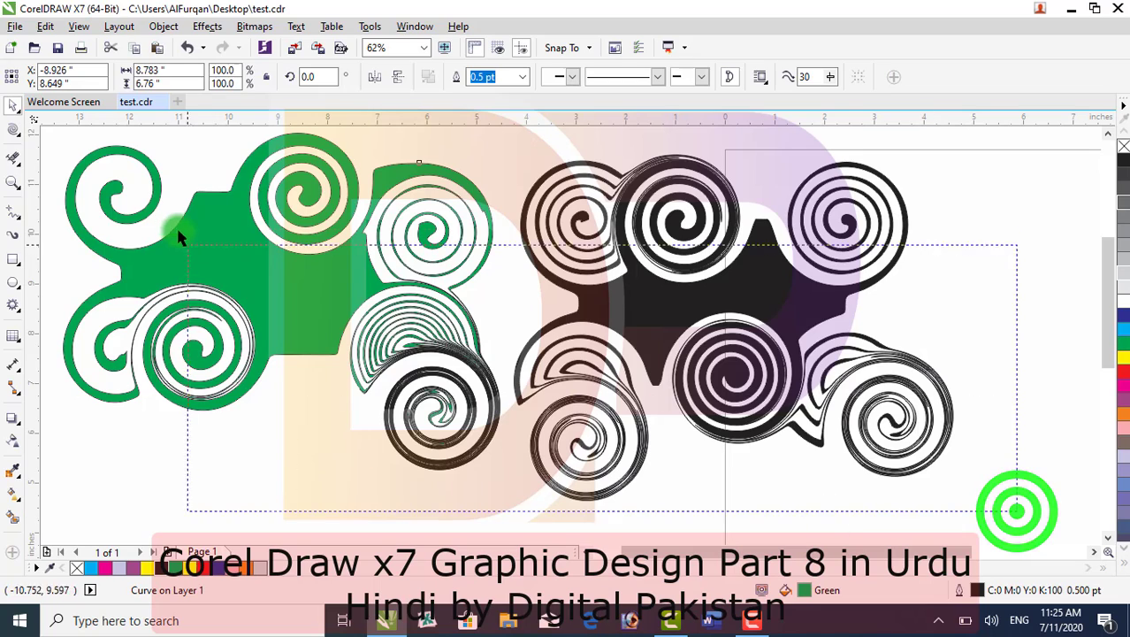
{"action": "left_click", "coordinate": [244, 261]}
{"action": "key", "text": "Delete"}
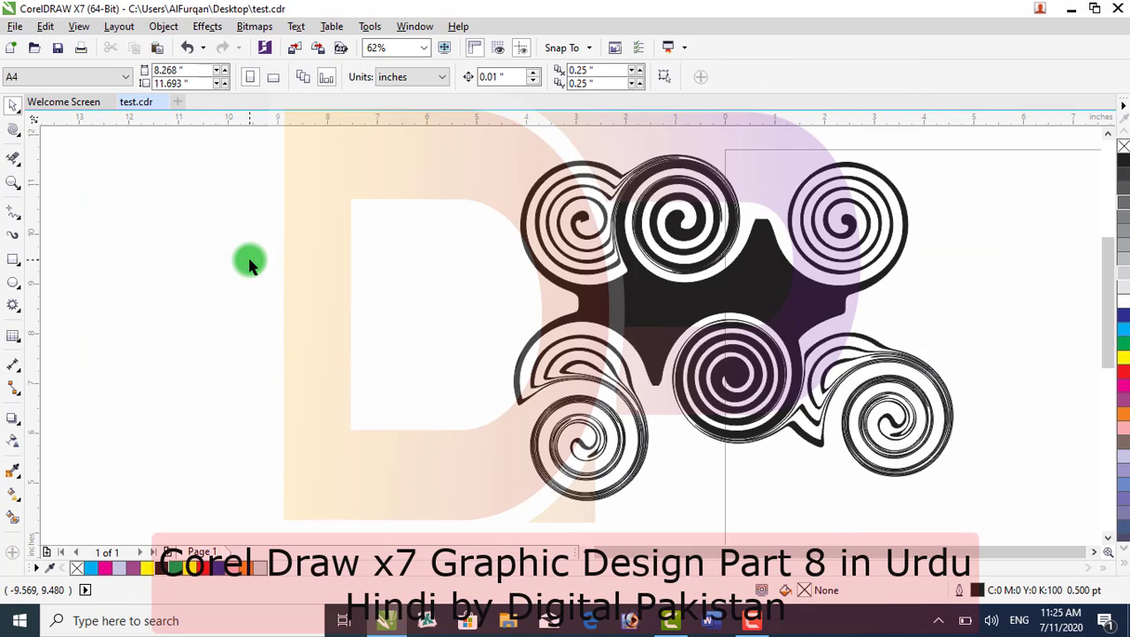
{"action": "key", "text": "Tab"}
{"action": "key", "text": "Delete"}
{"action": "left_click", "coordinate": [128, 179]}
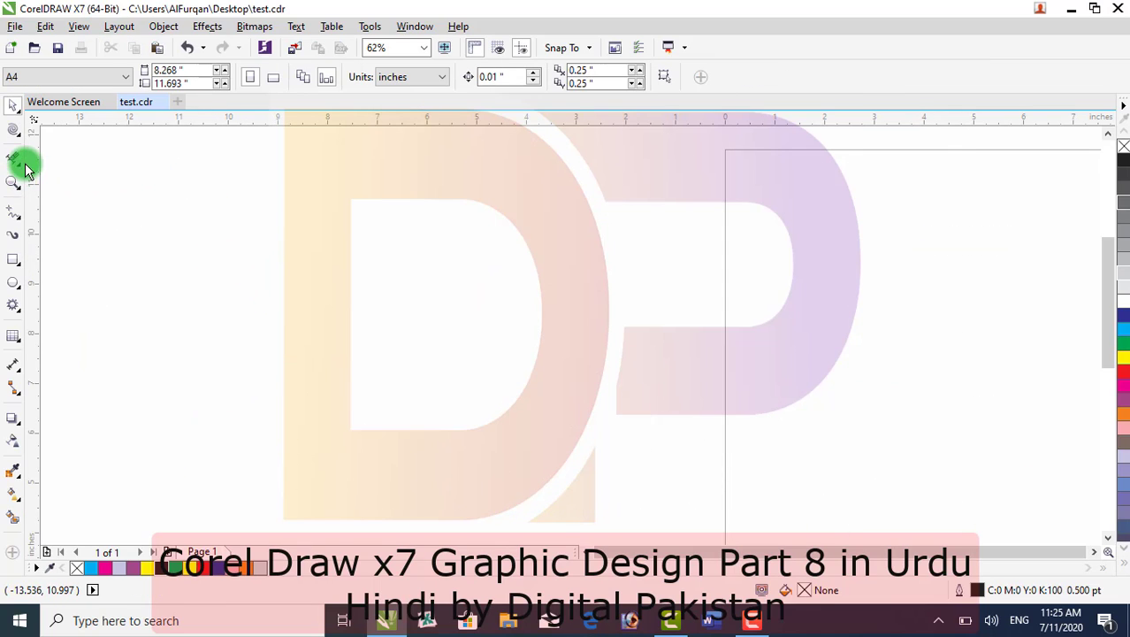
Draw a rectangle about 3.95 by 2.48 inches in the empty area well to the left of the page
{"action": "left_click", "coordinate": [24, 142]}
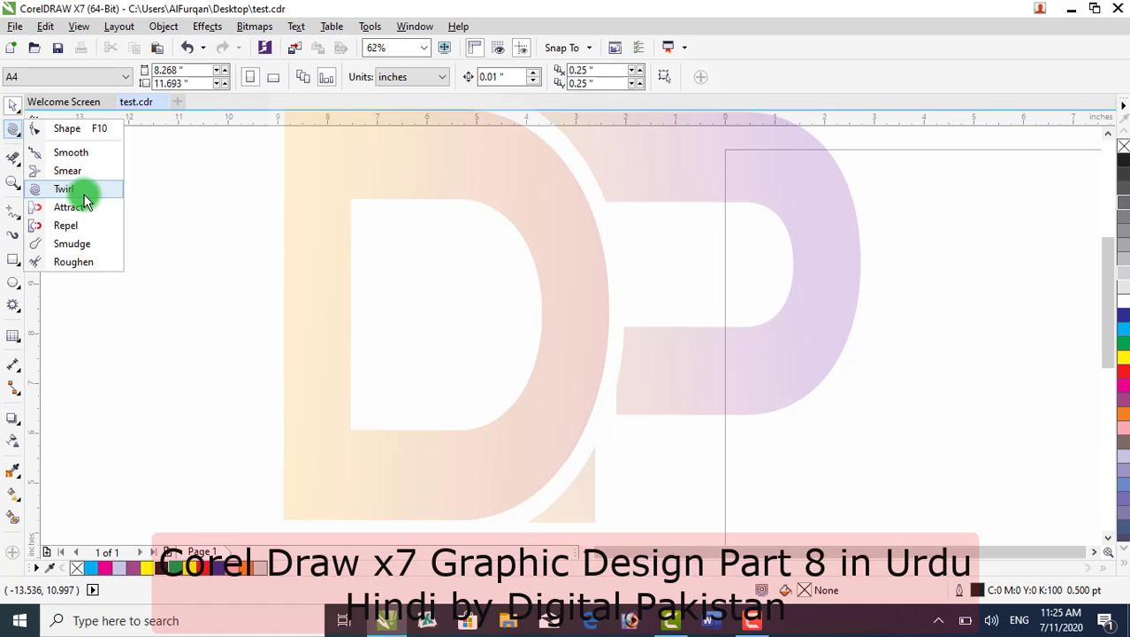
{"action": "left_click", "coordinate": [58, 356]}
{"action": "left_click", "coordinate": [13, 259]}
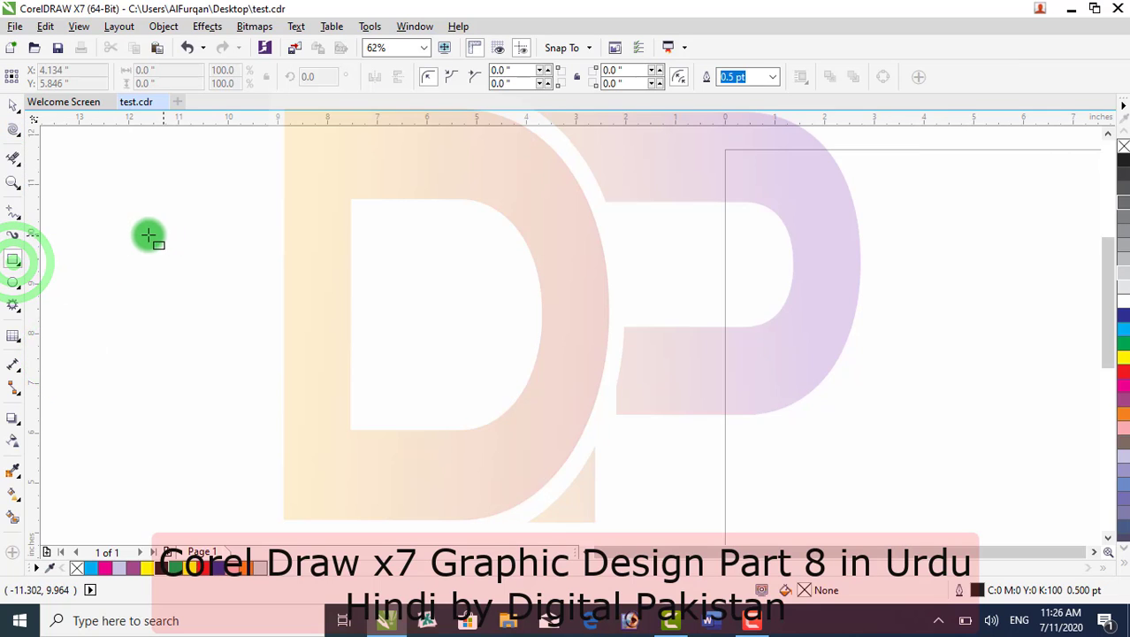
{"action": "mouse_move", "coordinate": [113, 225]}
{"action": "left_mouse_down"}
{"action": "mouse_move", "coordinate": [157, 305]}
{"action": "mouse_move", "coordinate": [311, 350]}
{"action": "left_mouse_up"}
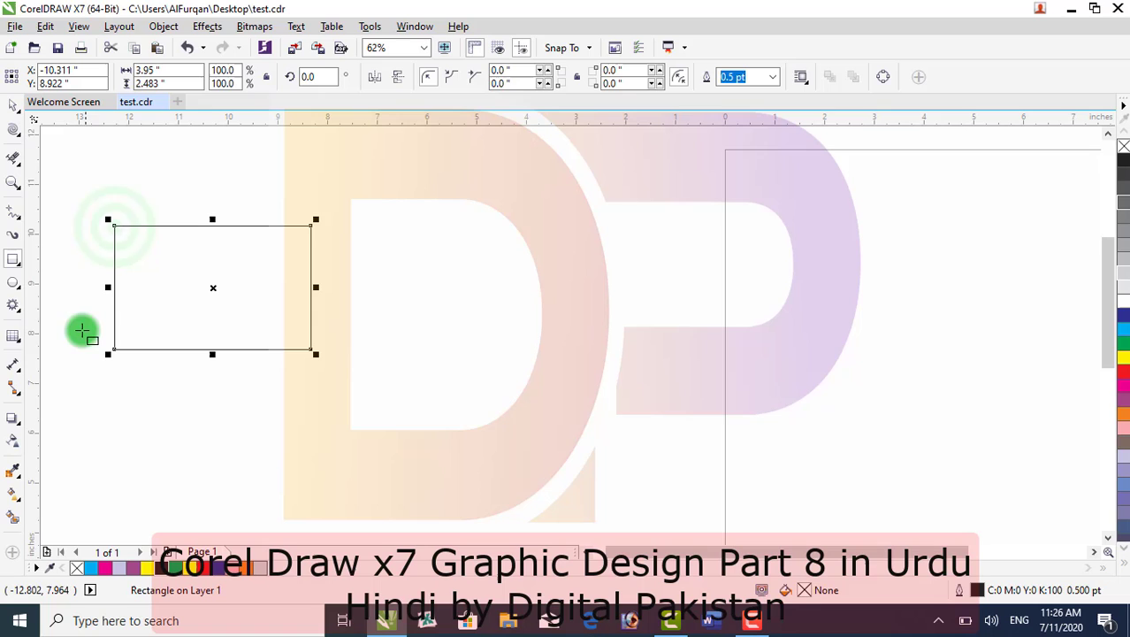
Draw a 12-point complex star about 3.97 by 3.9 inches beside the rectangle, and an ellipse about 4.12 by 3.85 inches beyond it
{"action": "left_click", "coordinate": [20, 305]}
{"action": "left_click", "coordinate": [64, 338]}
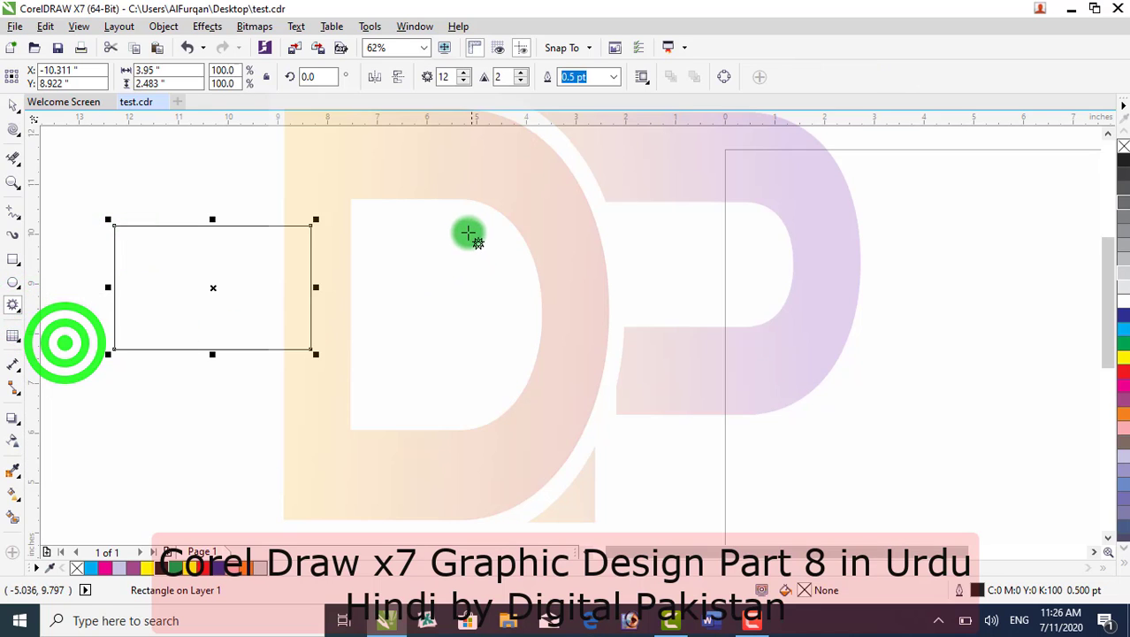
{"action": "left_click_drag", "start_coordinate": [469, 232], "coordinate": [670, 431]}
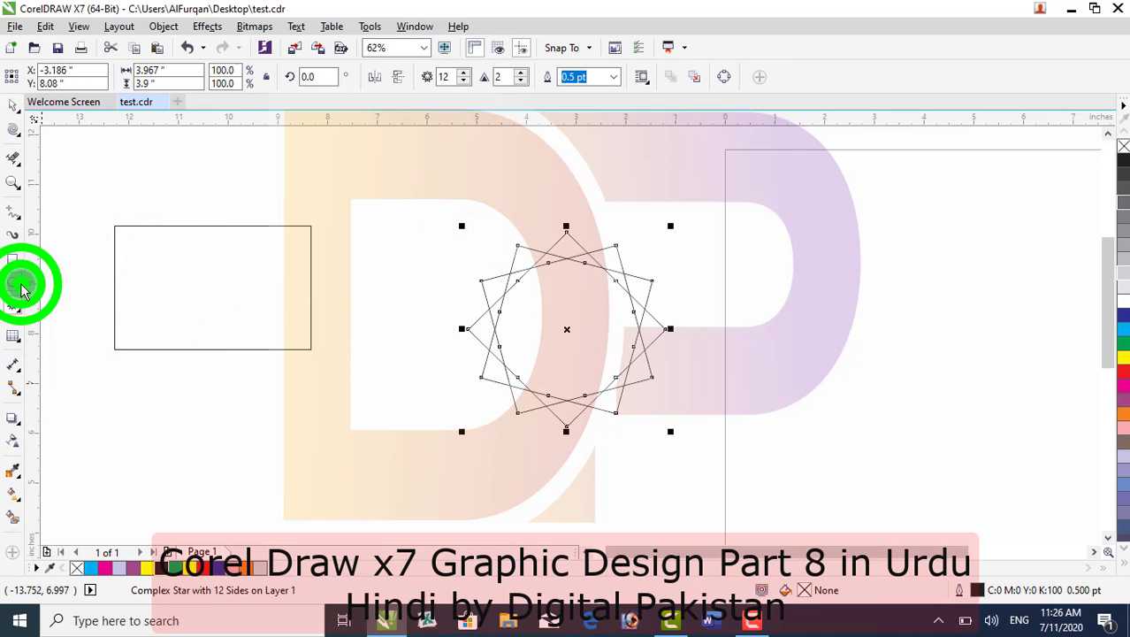
{"action": "left_click", "coordinate": [23, 291]}
{"action": "left_click_drag", "start_coordinate": [728, 203], "coordinate": [939, 400]}
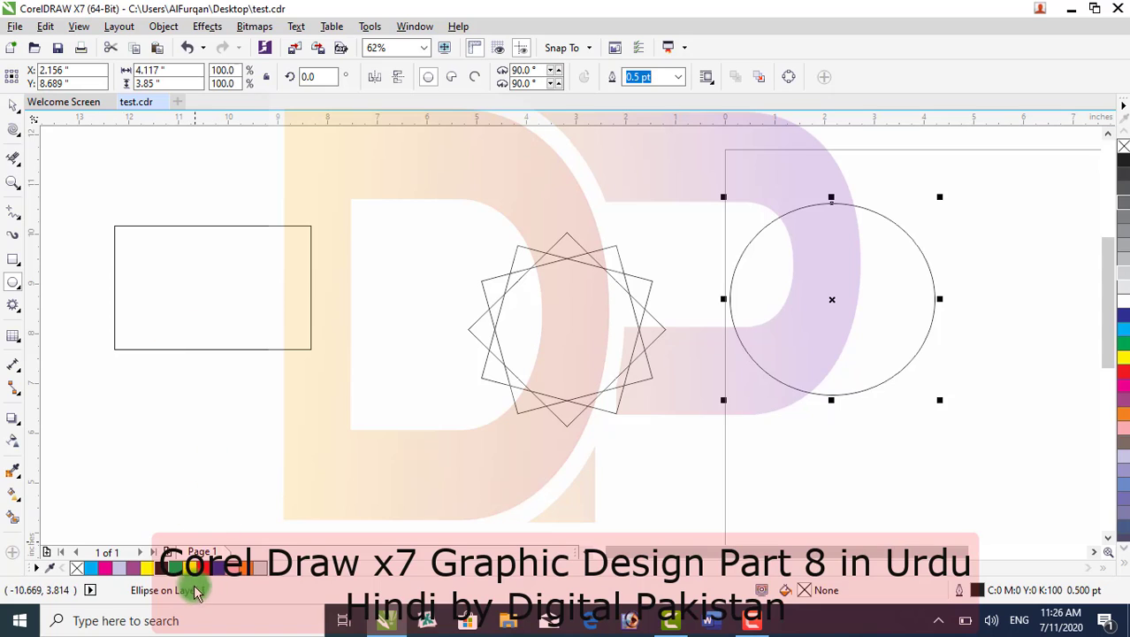
Fill the ellipse with green, the complex star with yellow and the rectangle with orange
{"action": "left_click", "coordinate": [174, 569]}
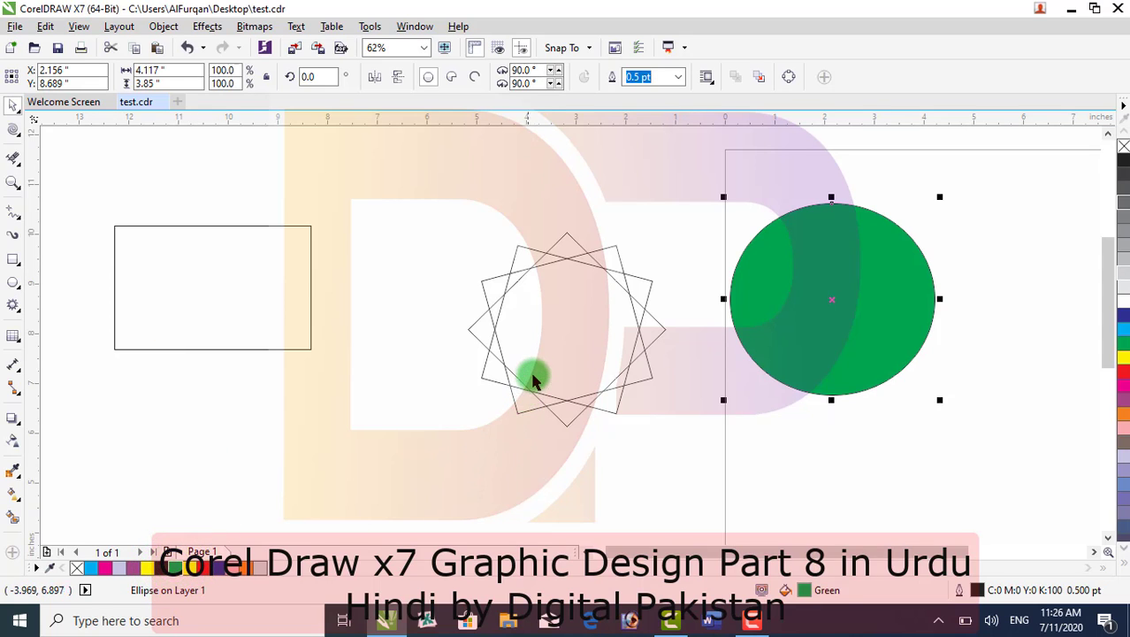
{"action": "left_click", "coordinate": [523, 389]}
{"action": "left_click", "coordinate": [185, 567]}
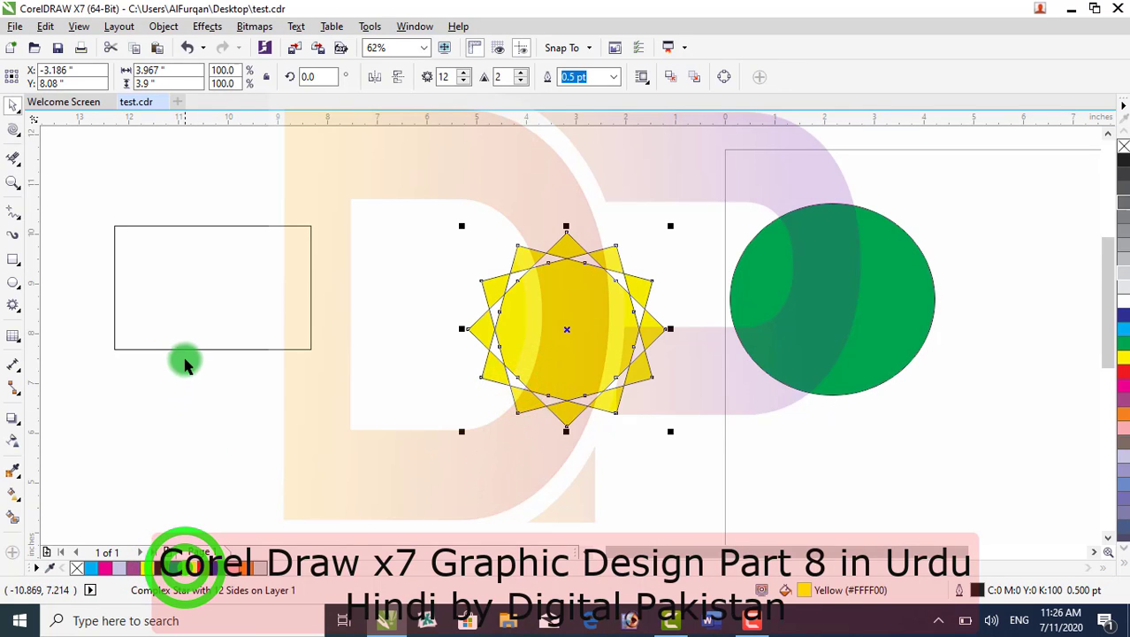
{"action": "left_click", "coordinate": [185, 352]}
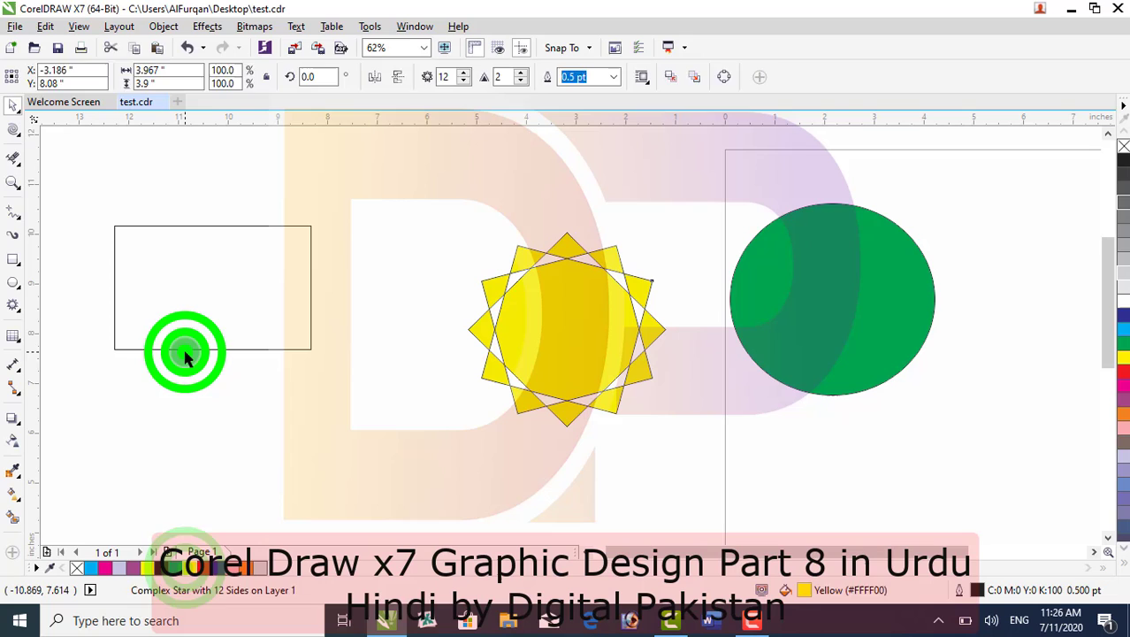
{"action": "left_click", "coordinate": [238, 569]}
Bring the orange rectangle and green ellipse closer to the star, lining up the three shapes with the star between them
{"action": "left_click_drag", "start_coordinate": [207, 290], "coordinate": [309, 305]}
{"action": "left_click", "coordinate": [732, 287]}
{"action": "left_click_drag", "start_coordinate": [772, 285], "coordinate": [704, 318]}
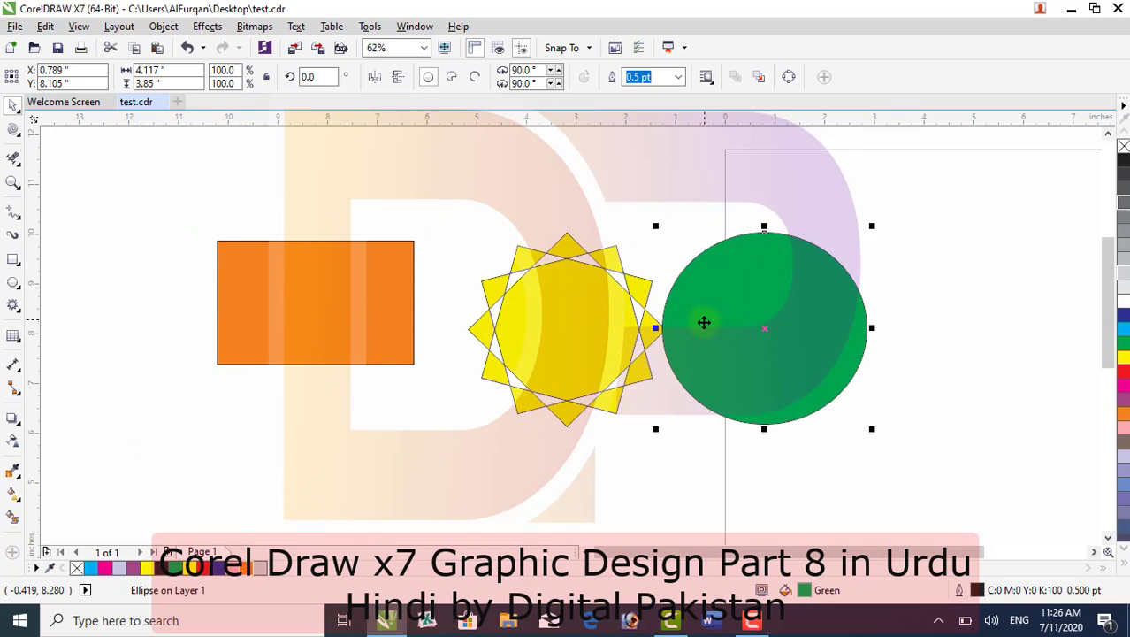
{"action": "left_click_drag", "start_coordinate": [618, 345], "coordinate": [589, 341]}
Reshape the yellow complex star with the Shape tool, pulling its nodes outward into long, sharp, rotated points
{"action": "left_click", "coordinate": [15, 131]}
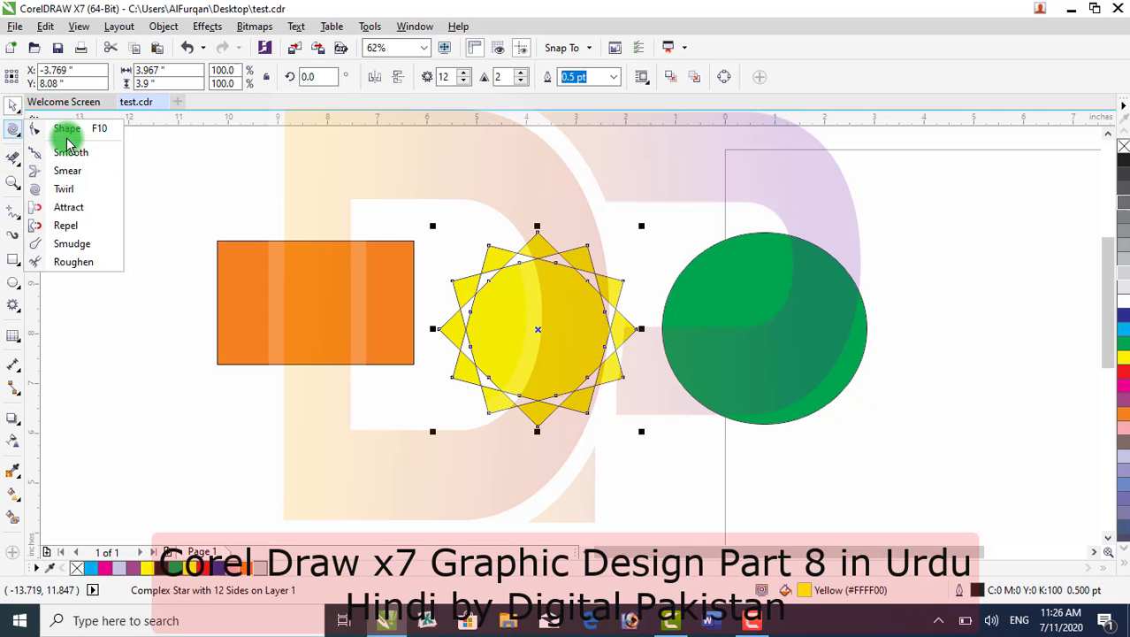
{"action": "left_click", "coordinate": [66, 132]}
{"action": "left_click_drag", "start_coordinate": [538, 233], "coordinate": [470, 439]}
Try the Shape tool on the orange rectangle and the green ellipse, opening the ellipse into a pie, and undo that change
{"action": "left_click", "coordinate": [348, 339]}
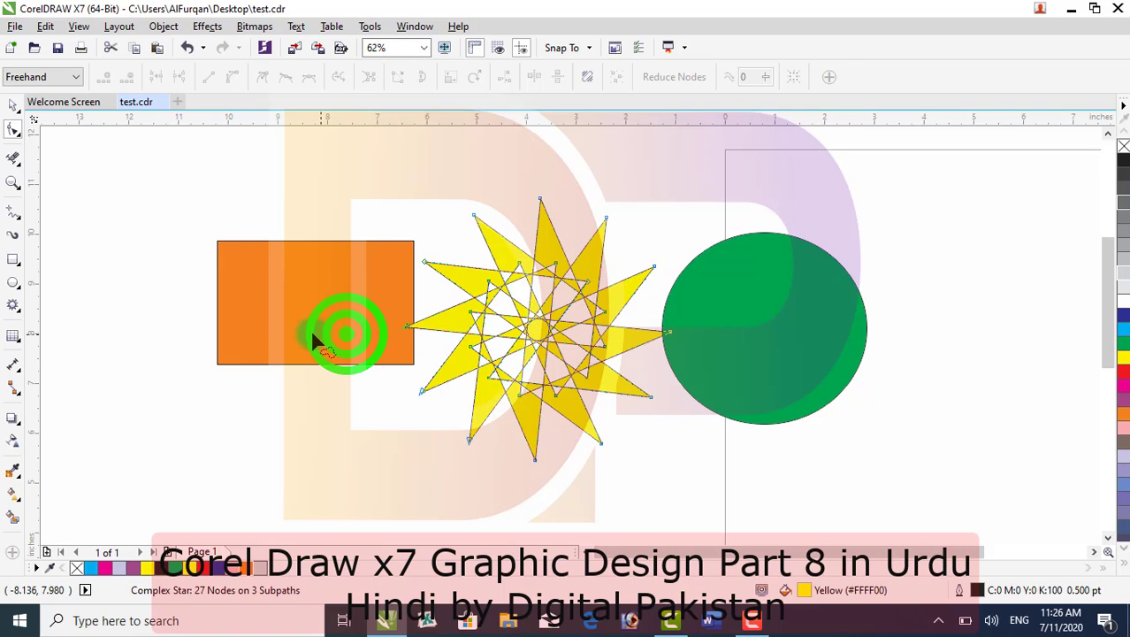
{"action": "left_click", "coordinate": [221, 248]}
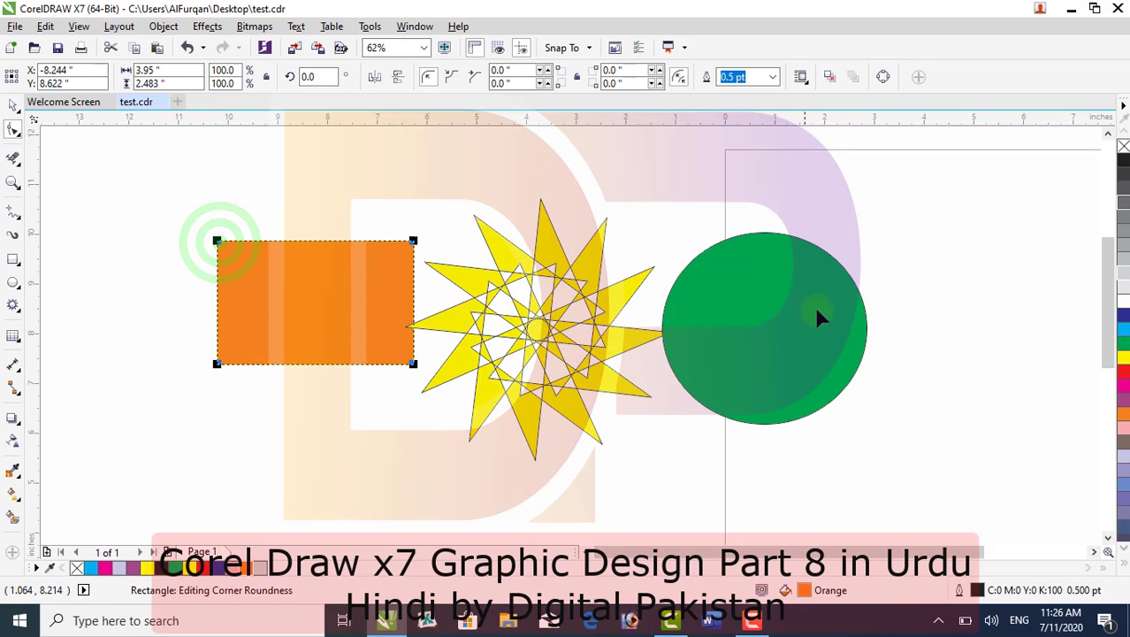
{"action": "left_click", "coordinate": [788, 237]}
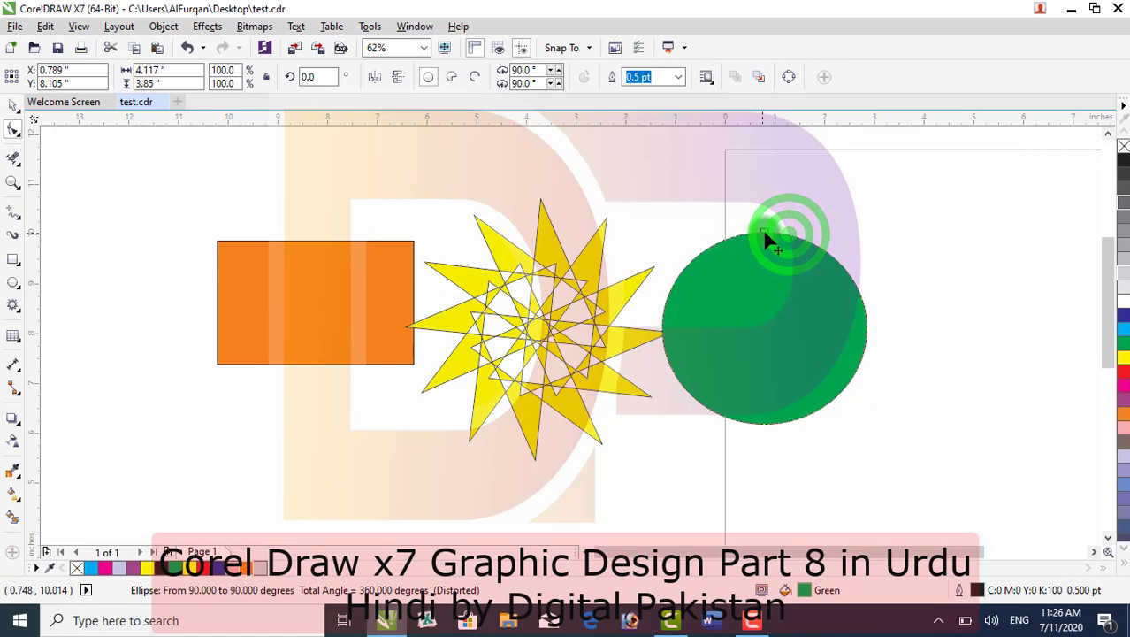
{"action": "left_click", "coordinate": [12, 168]}
{"action": "left_click", "coordinate": [480, 270]}
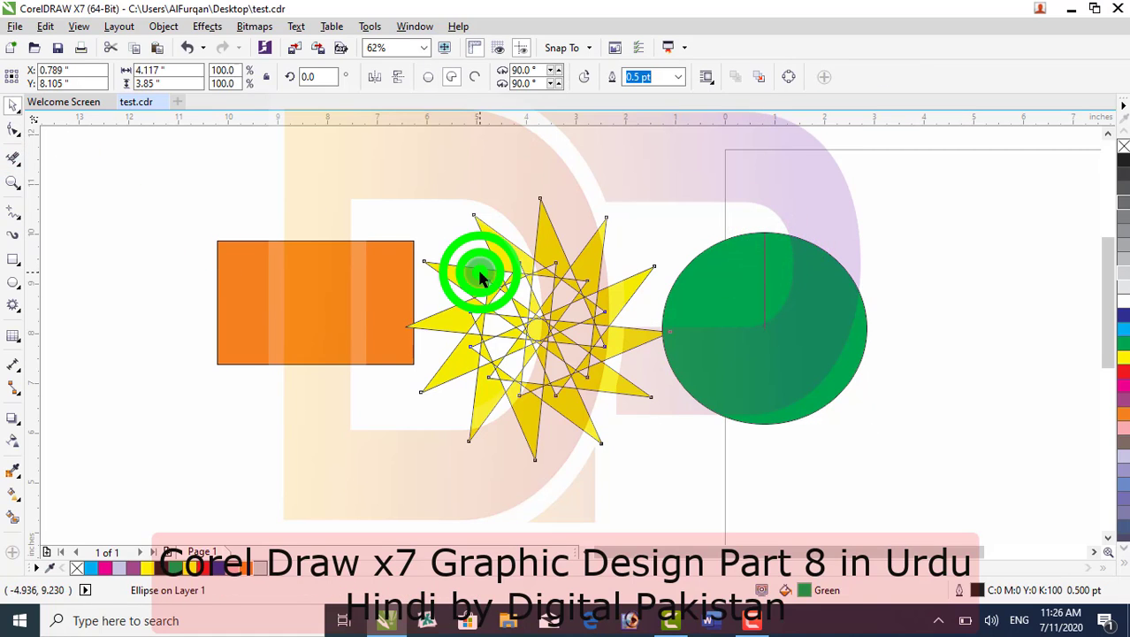
{"action": "key", "text": "ctrl+z"}
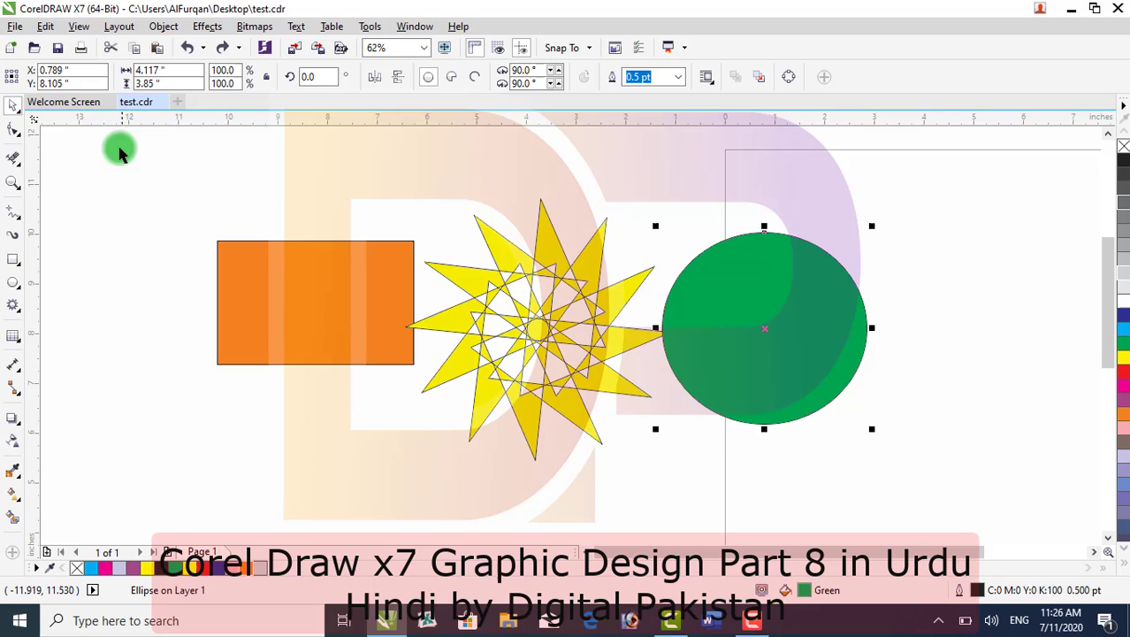
Smooth the green ellipse's outline with the Smooth tool using a 3.0-inch nib and a rate of 91
{"action": "left_click", "coordinate": [20, 133]}
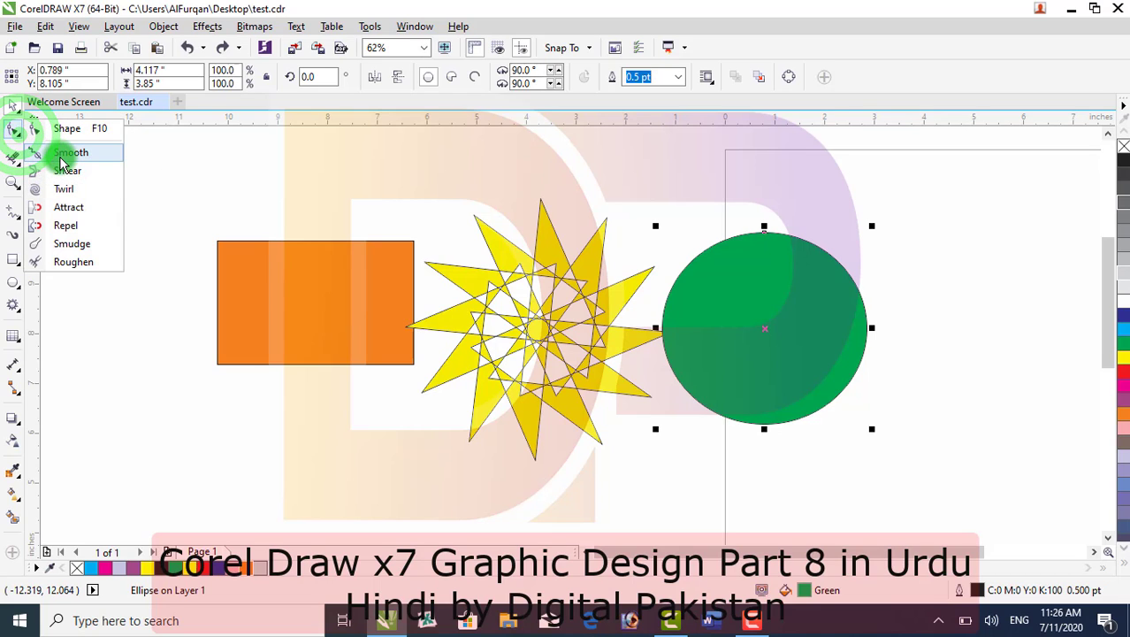
{"action": "left_click", "coordinate": [60, 156]}
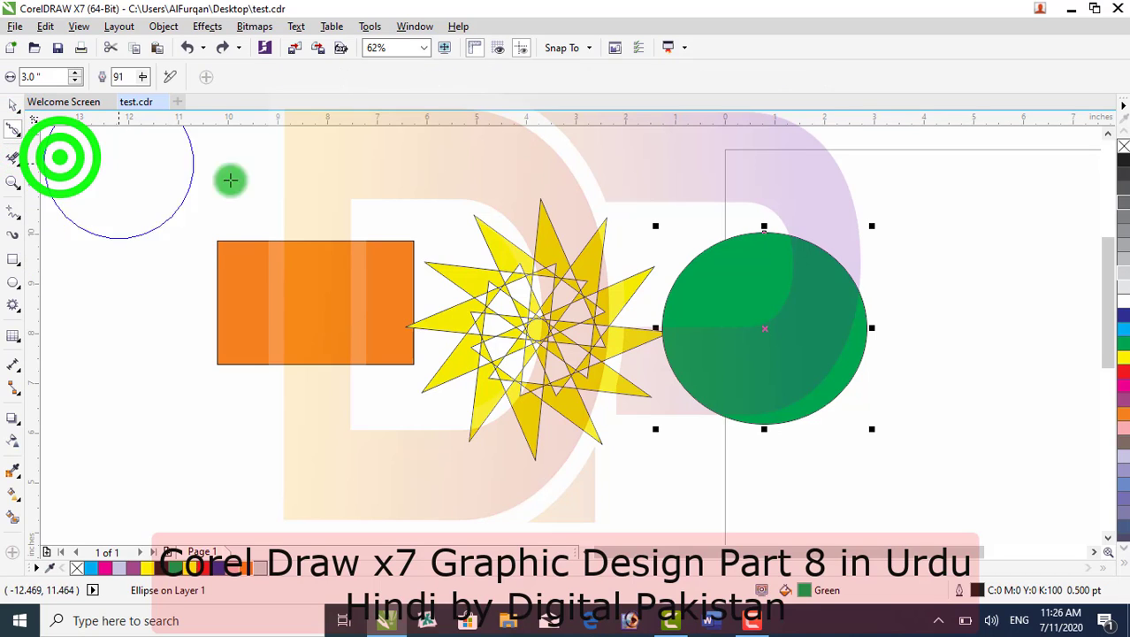
{"action": "left_click", "coordinate": [803, 243]}
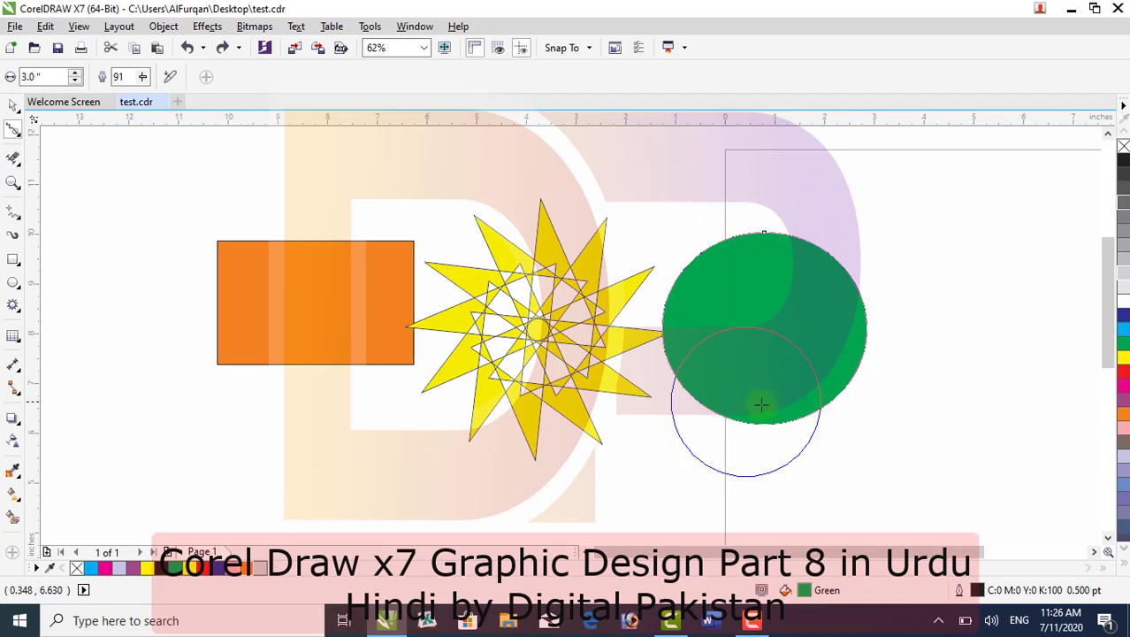
{"action": "mouse_move", "coordinate": [164, 175]}
{"action": "left_mouse_down"}
{"action": "mouse_move", "coordinate": [57, 143]}
{"action": "mouse_move", "coordinate": [165, 224]}
{"action": "left_mouse_up"}
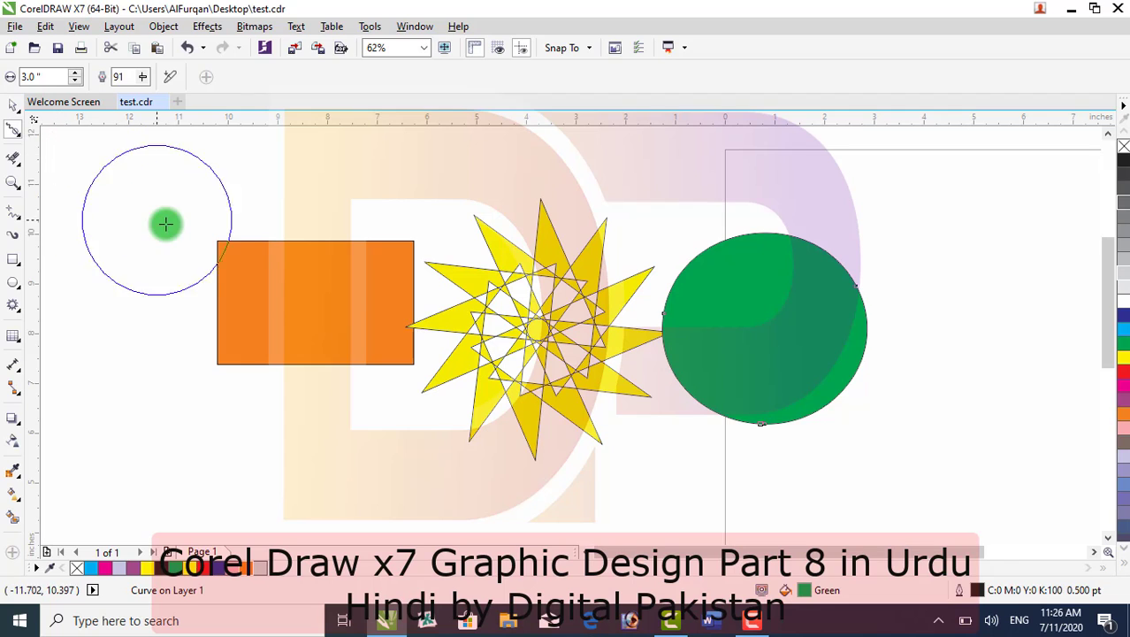
{"action": "left_click_drag", "start_coordinate": [255, 245], "coordinate": [29, 122]}
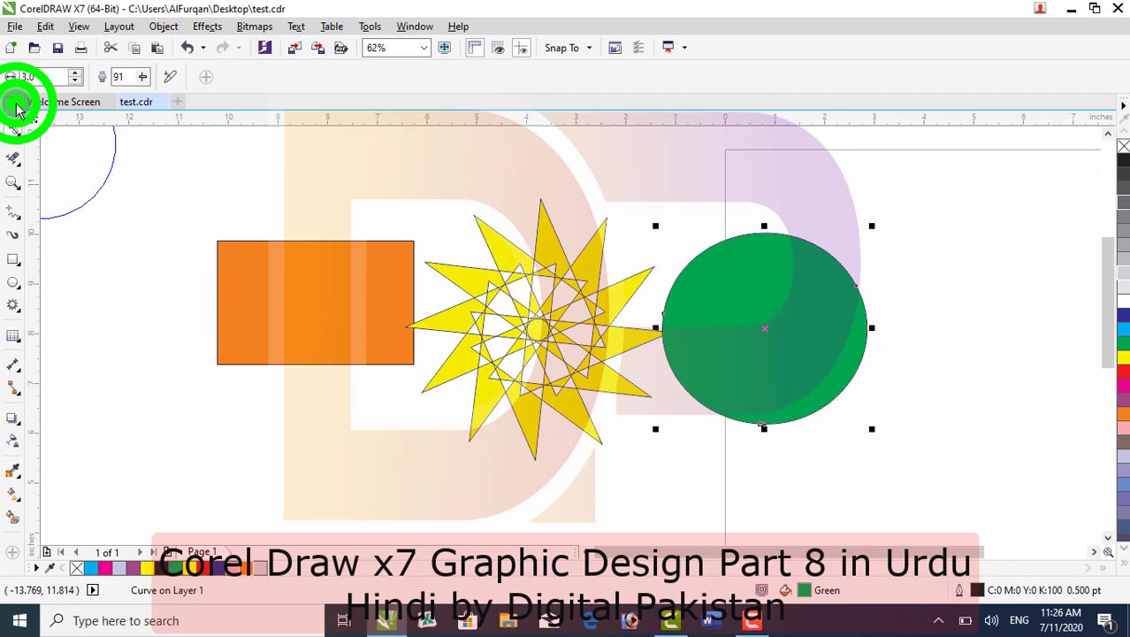
Move the green ellipse further right and the orange rectangle further left, leaving wide gaps on both sides of the star
{"action": "left_click", "coordinate": [18, 106]}
{"action": "left_click", "coordinate": [469, 222]}
{"action": "left_click_drag", "start_coordinate": [747, 322], "coordinate": [876, 327]}
{"action": "left_click_drag", "start_coordinate": [391, 328], "coordinate": [212, 328]}
Smooth all the points of the yellow star into rounded petals with the Smooth tool and its 3.0-inch nib
{"action": "left_click", "coordinate": [458, 324]}
{"action": "left_click", "coordinate": [19, 144]}
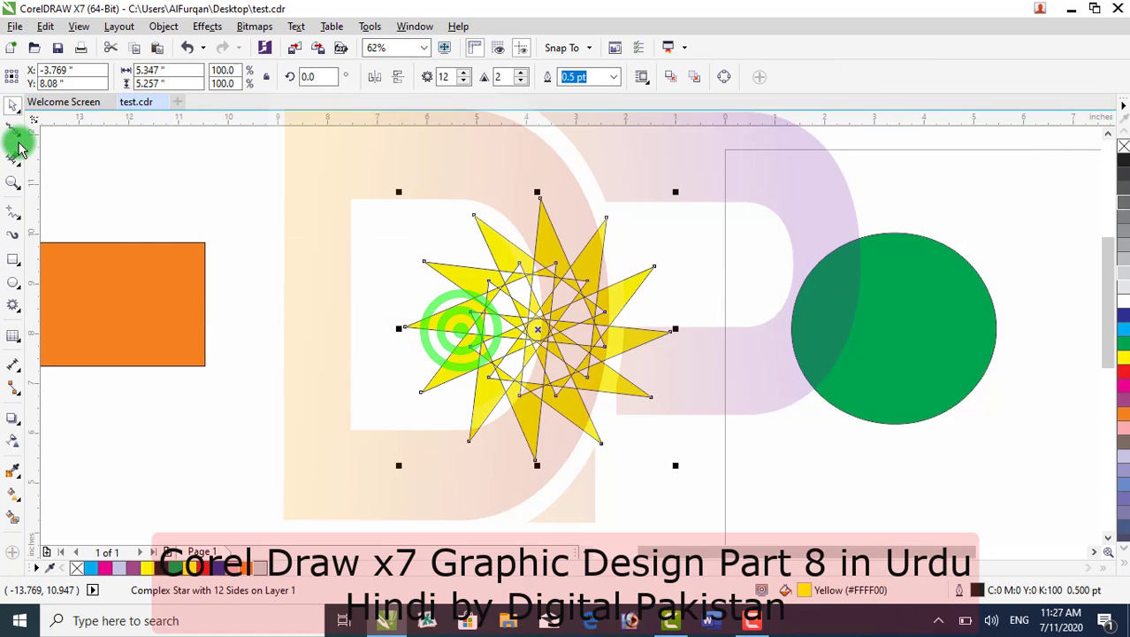
{"action": "left_click", "coordinate": [59, 146]}
{"action": "left_click_drag", "start_coordinate": [555, 196], "coordinate": [537, 201]}
{"action": "left_click", "coordinate": [482, 225]}
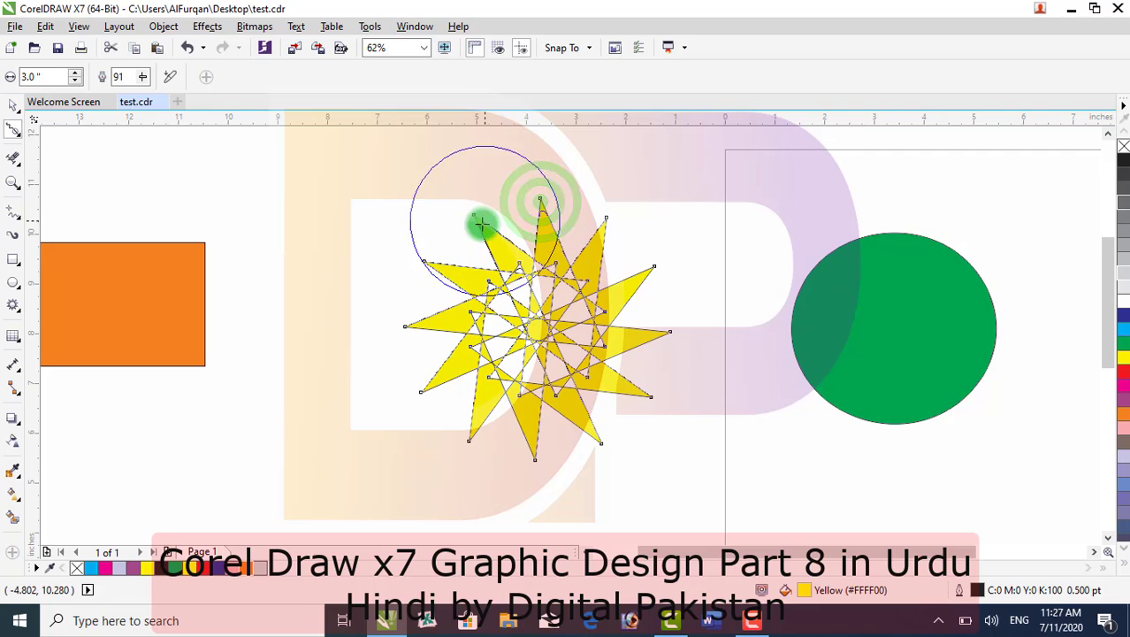
{"action": "mouse_move", "coordinate": [482, 225]}
{"action": "left_mouse_down"}
{"action": "mouse_move", "coordinate": [435, 316]}
{"action": "mouse_move", "coordinate": [447, 379]}
{"action": "mouse_move", "coordinate": [503, 412]}
{"action": "mouse_move", "coordinate": [550, 419]}
{"action": "mouse_move", "coordinate": [621, 379]}
{"action": "mouse_move", "coordinate": [635, 330]}
{"action": "mouse_move", "coordinate": [627, 283]}
{"action": "mouse_move", "coordinate": [564, 250]}
{"action": "mouse_move", "coordinate": [514, 253]}
{"action": "mouse_move", "coordinate": [451, 364]}
{"action": "mouse_move", "coordinate": [296, 432]}
{"action": "mouse_move", "coordinate": [264, 430]}
{"action": "mouse_move", "coordinate": [375, 402]}
{"action": "mouse_move", "coordinate": [515, 283]}
{"action": "mouse_move", "coordinate": [525, 234]}
{"action": "mouse_move", "coordinate": [444, 274]}
{"action": "mouse_move", "coordinate": [441, 339]}
{"action": "mouse_move", "coordinate": [475, 416]}
{"action": "mouse_move", "coordinate": [523, 435]}
{"action": "mouse_move", "coordinate": [597, 420]}
{"action": "mouse_move", "coordinate": [638, 394]}
{"action": "mouse_move", "coordinate": [664, 299]}
{"action": "mouse_move", "coordinate": [623, 252]}
{"action": "mouse_move", "coordinate": [553, 217]}
{"action": "mouse_move", "coordinate": [503, 221]}
{"action": "mouse_move", "coordinate": [472, 233]}
{"action": "mouse_move", "coordinate": [468, 270]}
{"action": "mouse_move", "coordinate": [438, 190]}
{"action": "mouse_move", "coordinate": [451, 190]}
{"action": "mouse_move", "coordinate": [191, 229]}
{"action": "mouse_move", "coordinate": [179, 333]}
{"action": "mouse_move", "coordinate": [494, 434]}
{"action": "left_mouse_up"}
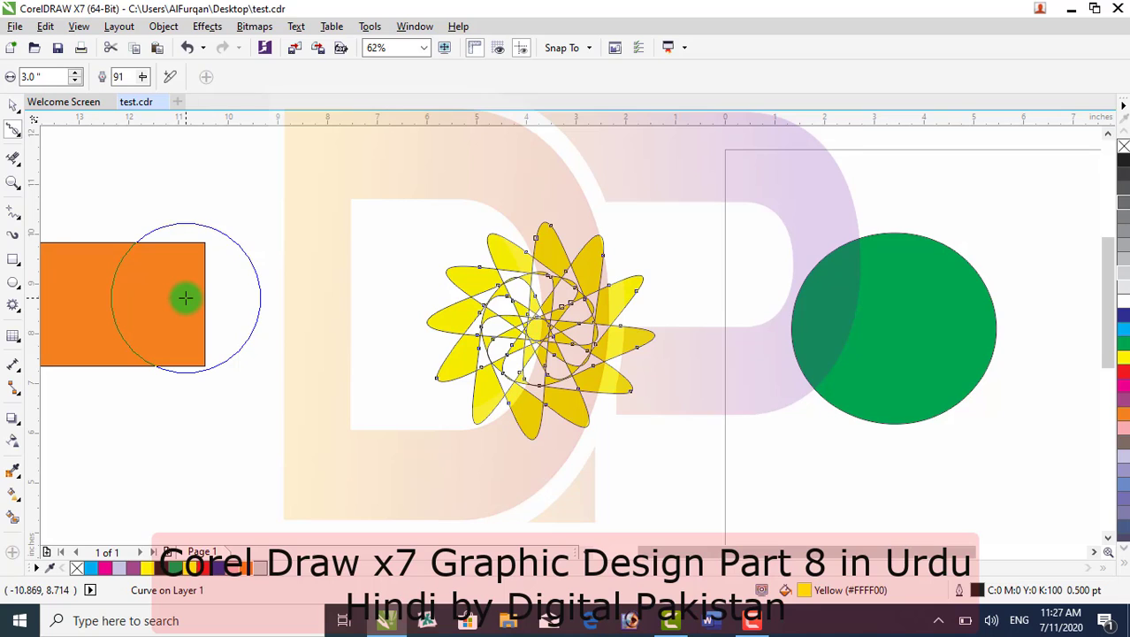
Move the orange rectangle behind the yellow flower shape, roughly centred on it
{"action": "mouse_move", "coordinate": [201, 299]}
{"action": "left_mouse_down"}
{"action": "mouse_move", "coordinate": [163, 245]}
{"action": "mouse_move", "coordinate": [43, 138]}
{"action": "left_mouse_up"}
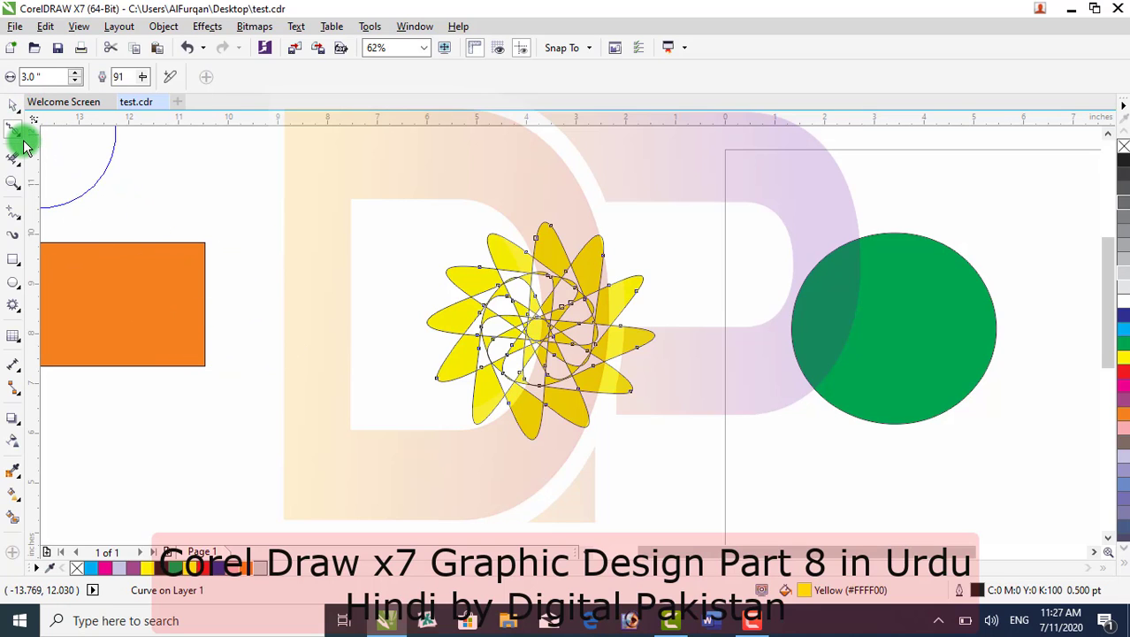
{"action": "mouse_move", "coordinate": [178, 235]}
{"action": "left_mouse_down"}
{"action": "mouse_move", "coordinate": [173, 244]}
{"action": "mouse_move", "coordinate": [71, 176]}
{"action": "mouse_move", "coordinate": [26, 128]}
{"action": "left_mouse_up"}
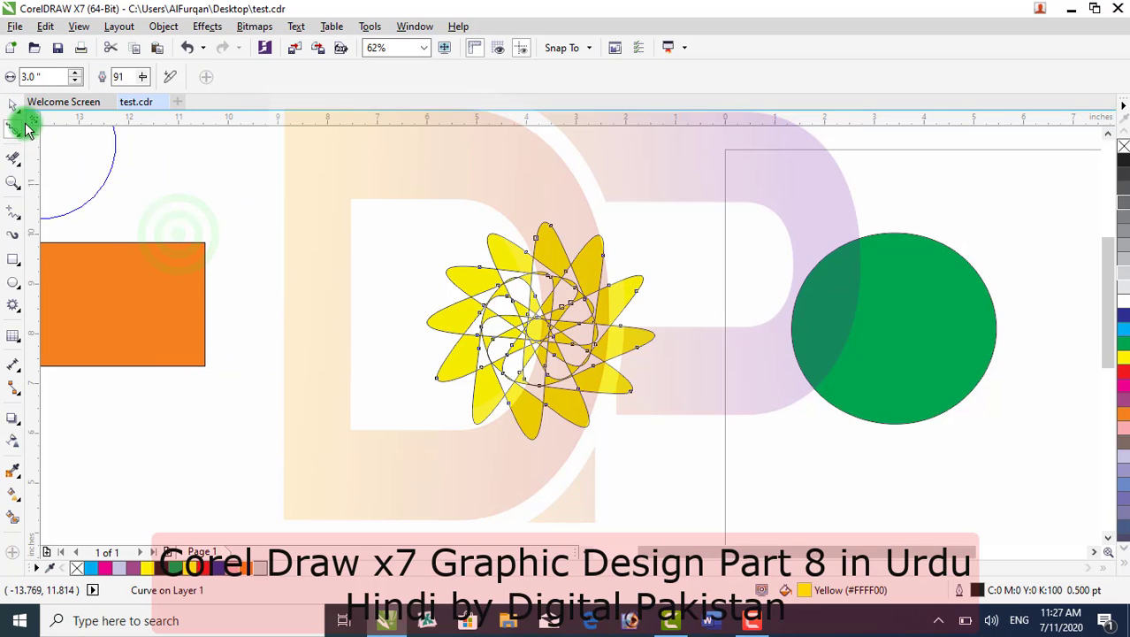
{"action": "left_click", "coordinate": [20, 117]}
{"action": "left_click", "coordinate": [27, 104]}
{"action": "left_click", "coordinate": [99, 251]}
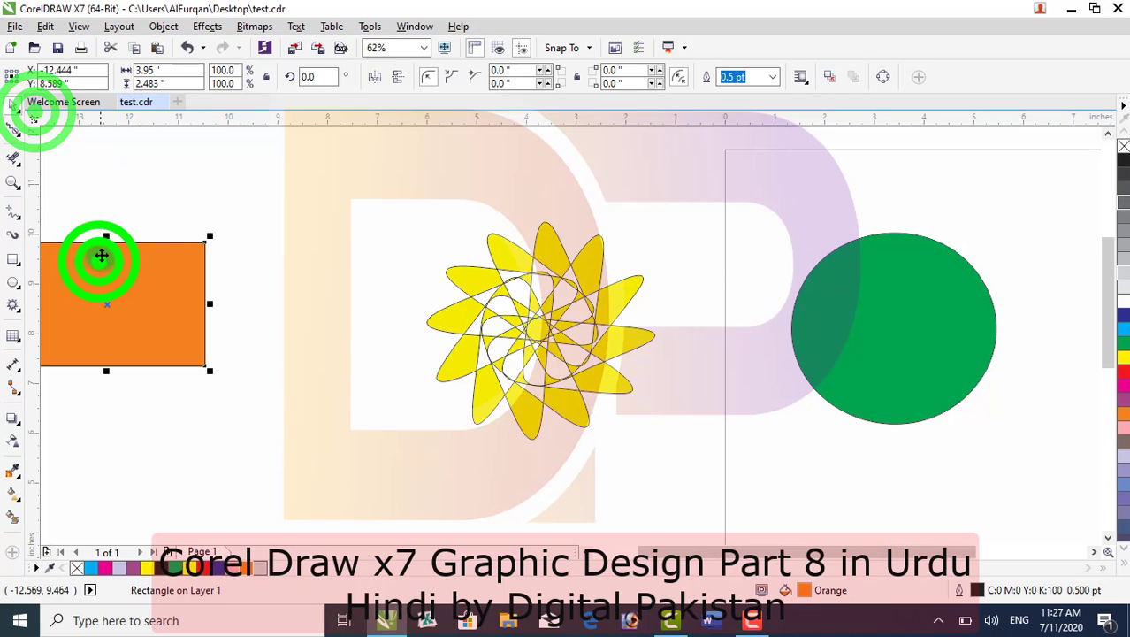
{"action": "left_click_drag", "start_coordinate": [113, 246], "coordinate": [521, 336]}
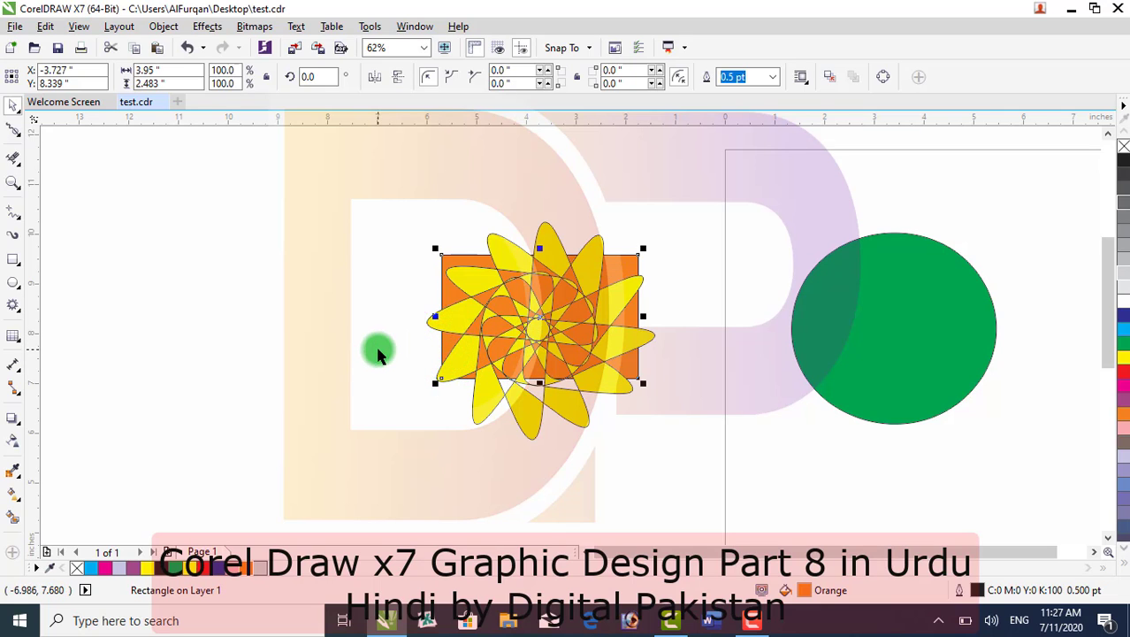
Smooth the orange rectangle's corners and the overlapping yellow flower's petals together with the Smooth tool
{"action": "left_click", "coordinate": [377, 348]}
{"action": "left_click_drag", "start_coordinate": [374, 195], "coordinate": [694, 455]}
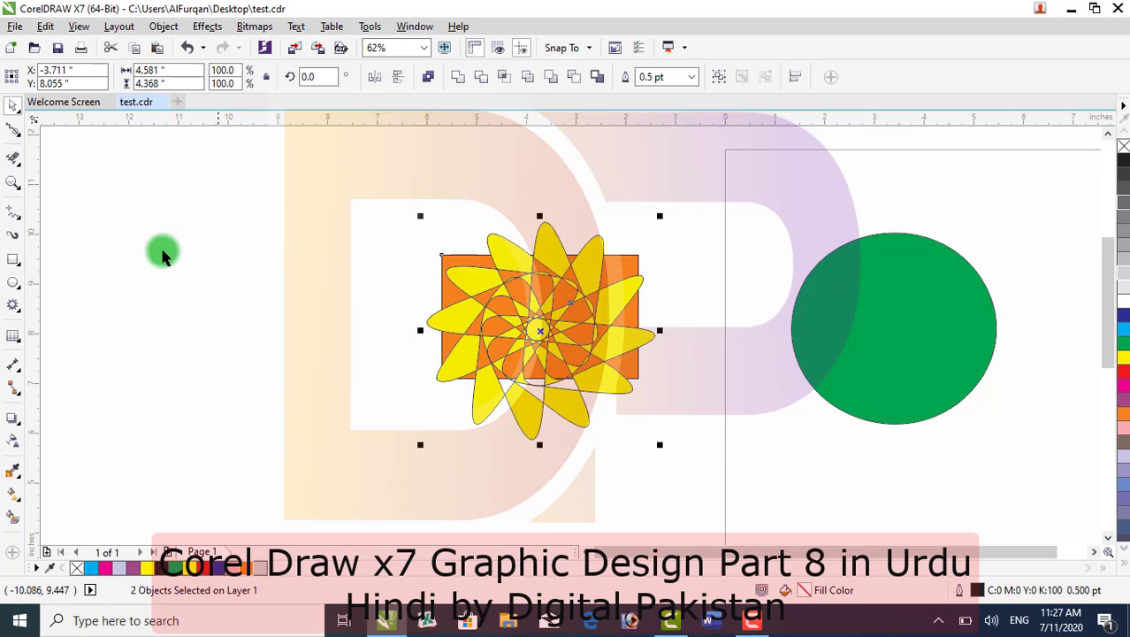
{"action": "left_click", "coordinate": [21, 144]}
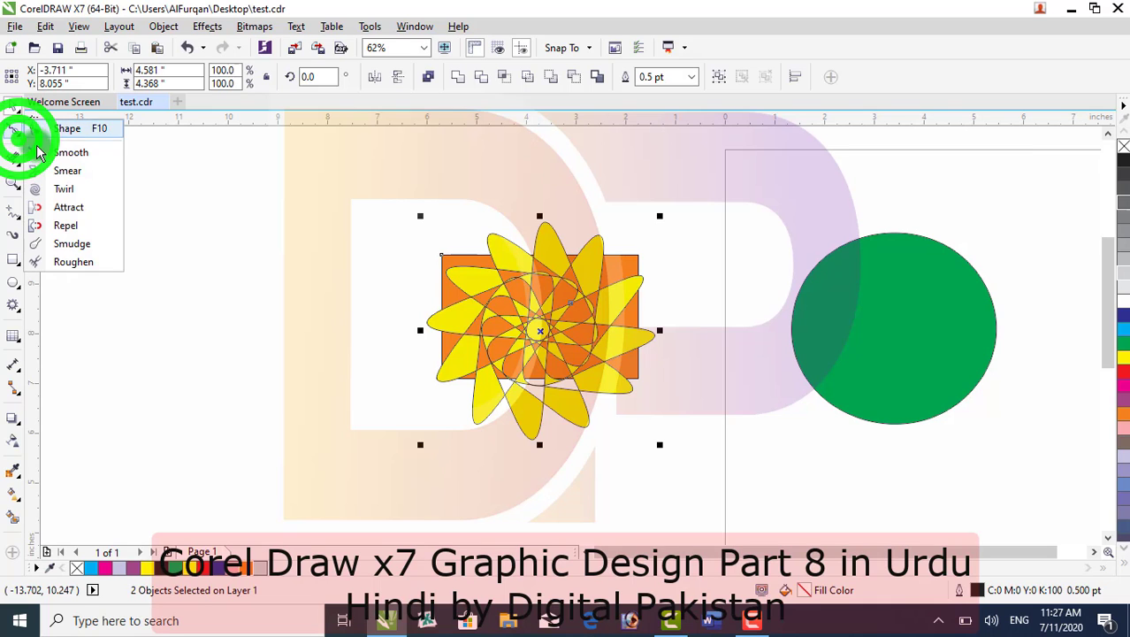
{"action": "left_click", "coordinate": [37, 148]}
{"action": "mouse_move", "coordinate": [445, 270]}
{"action": "left_mouse_down"}
{"action": "mouse_move", "coordinate": [454, 353]}
{"action": "mouse_move", "coordinate": [574, 366]}
{"action": "mouse_move", "coordinate": [626, 328]}
{"action": "mouse_move", "coordinate": [618, 276]}
{"action": "mouse_move", "coordinate": [505, 262]}
{"action": "mouse_move", "coordinate": [453, 298]}
{"action": "mouse_move", "coordinate": [356, 419]}
{"action": "left_mouse_up"}
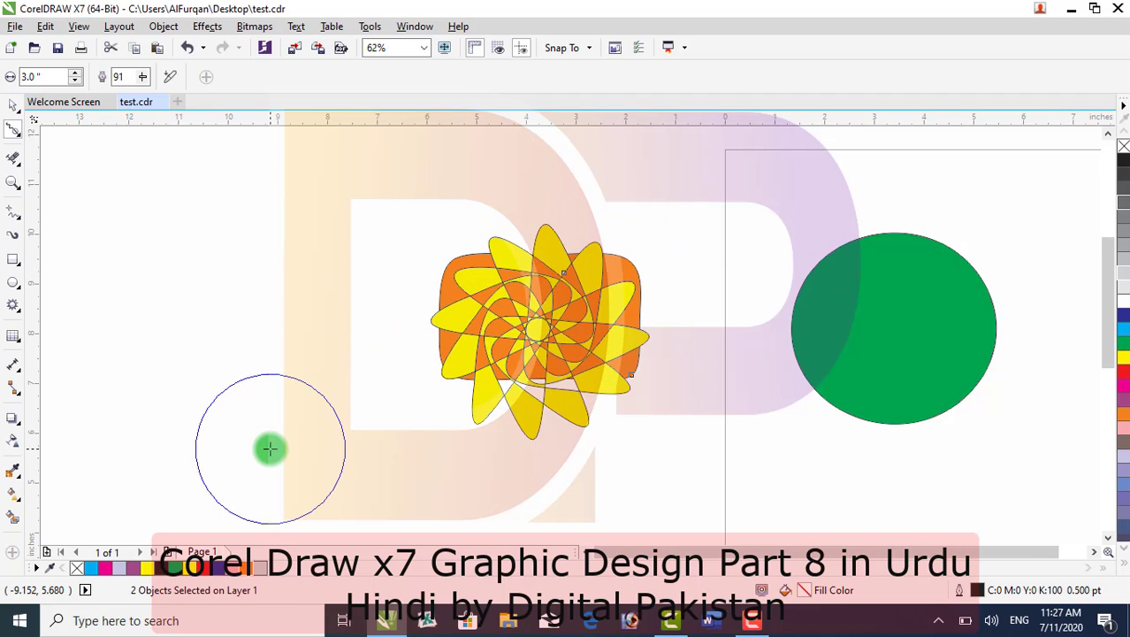
Shift the flower and orange shape slightly together, and reposition the orange shape alone a little down and to the left
{"action": "left_click", "coordinate": [11, 108]}
{"action": "left_click_drag", "start_coordinate": [447, 276], "coordinate": [449, 272]}
{"action": "left_click", "coordinate": [360, 303]}
{"action": "left_click", "coordinate": [347, 341]}
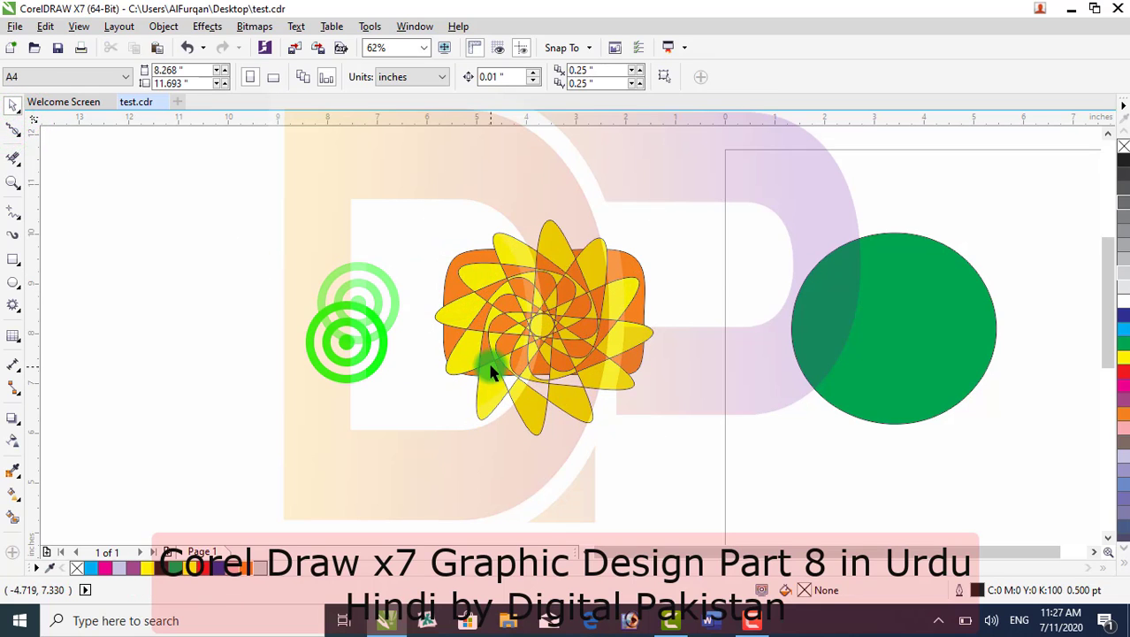
{"action": "mouse_move", "coordinate": [462, 341]}
{"action": "left_mouse_down"}
{"action": "mouse_move", "coordinate": [398, 345]}
{"action": "mouse_move", "coordinate": [445, 353]}
{"action": "mouse_move", "coordinate": [295, 346]}
{"action": "mouse_move", "coordinate": [448, 353]}
{"action": "left_mouse_up"}
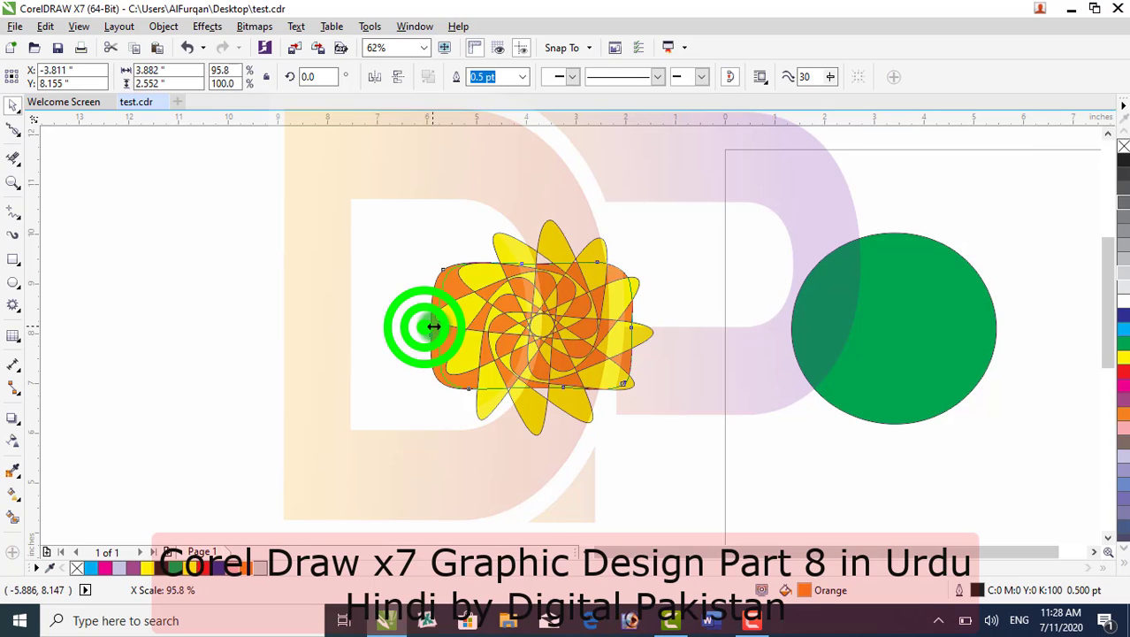
Resize the orange shape behind the flower to about 2.82 by 2.82 inches and fill it red
{"action": "left_click_drag", "start_coordinate": [461, 326], "coordinate": [463, 327]}
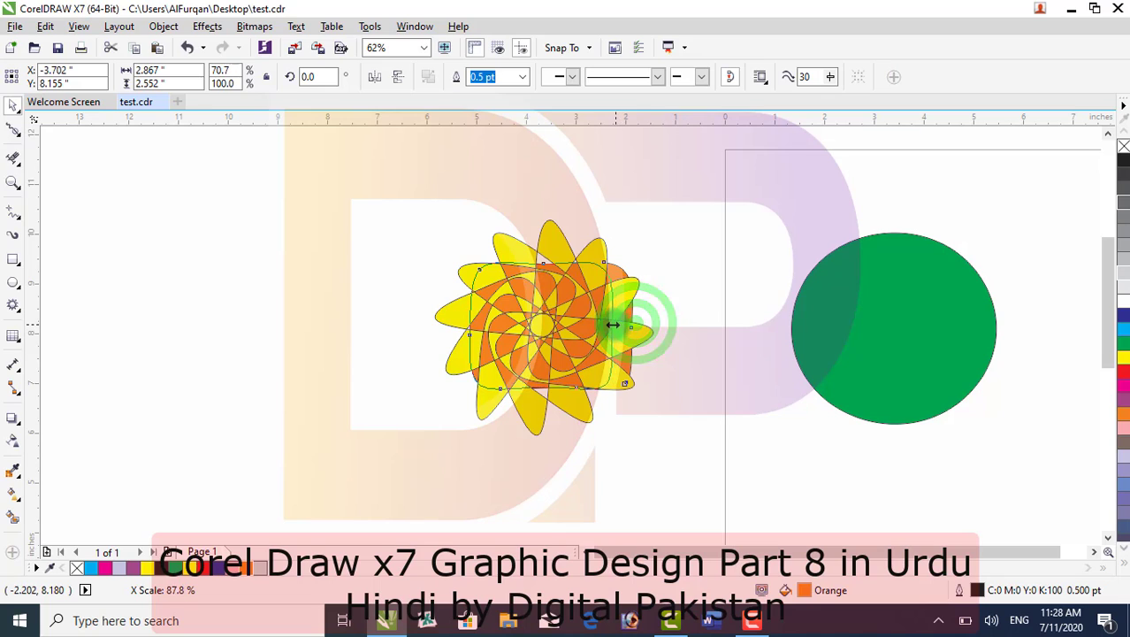
{"action": "left_click_drag", "start_coordinate": [611, 325], "coordinate": [614, 326]}
{"action": "left_click", "coordinate": [320, 318]}
{"action": "left_click", "coordinate": [501, 331]}
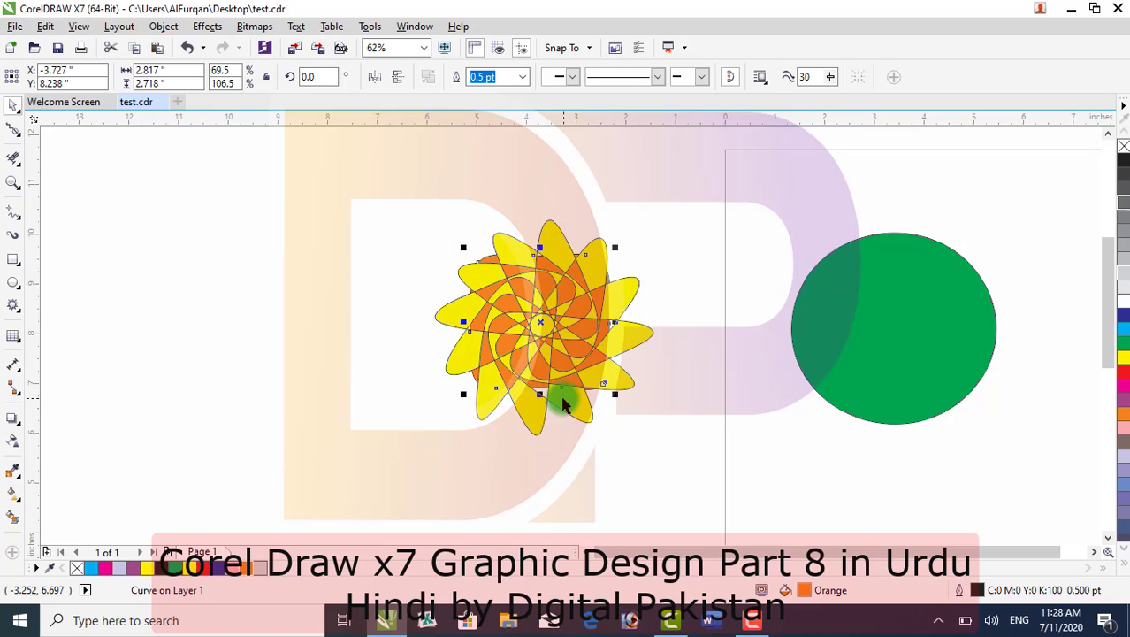
{"action": "left_click_drag", "start_coordinate": [543, 400], "coordinate": [543, 399]}
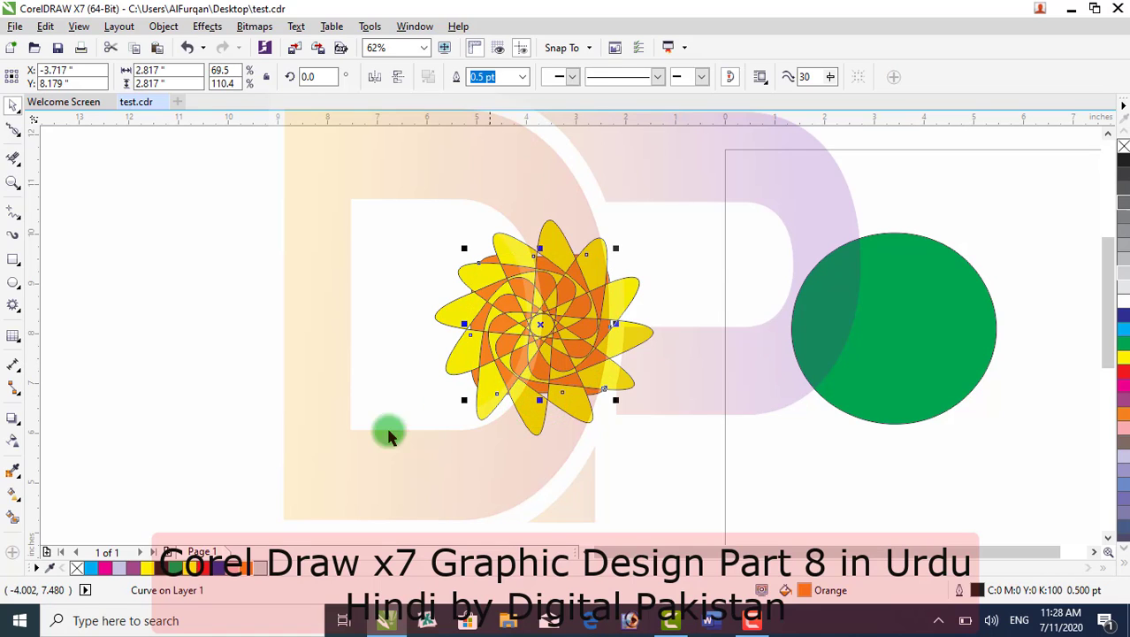
{"action": "left_click", "coordinate": [204, 569]}
{"action": "left_click", "coordinate": [235, 489]}
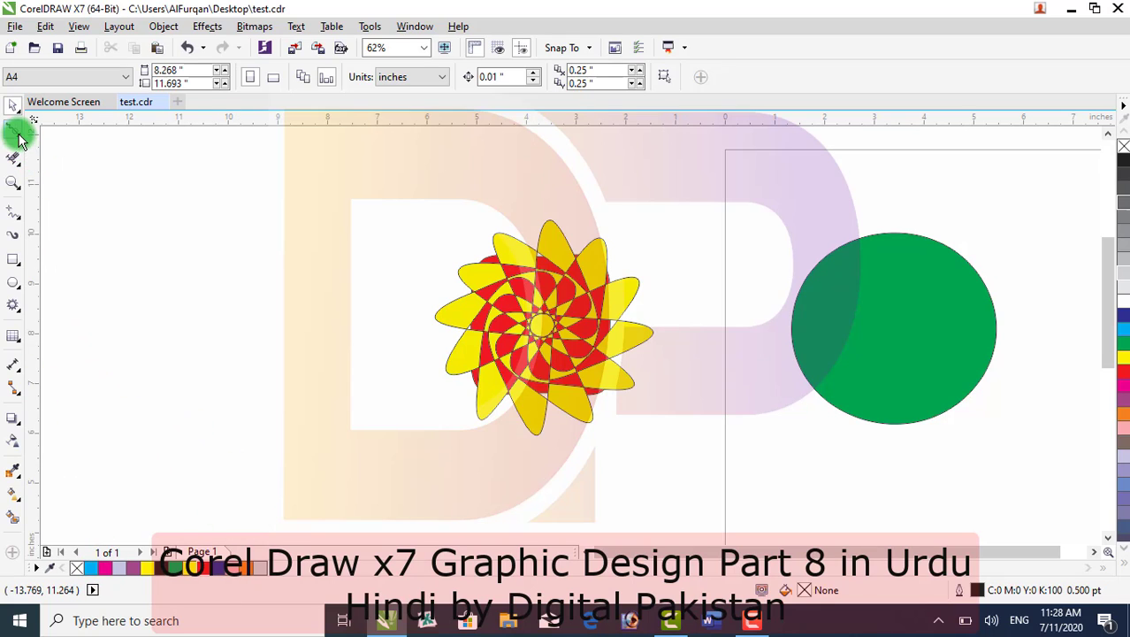
Move the yellow flower up and to the left, clear of the red shape, and leave it selected
{"action": "mouse_move", "coordinate": [20, 137]}
{"action": "left_mouse_down"}
{"action": "mouse_move", "coordinate": [86, 186]}
{"action": "mouse_move", "coordinate": [84, 173]}
{"action": "left_mouse_up"}
{"action": "left_click", "coordinate": [545, 240]}
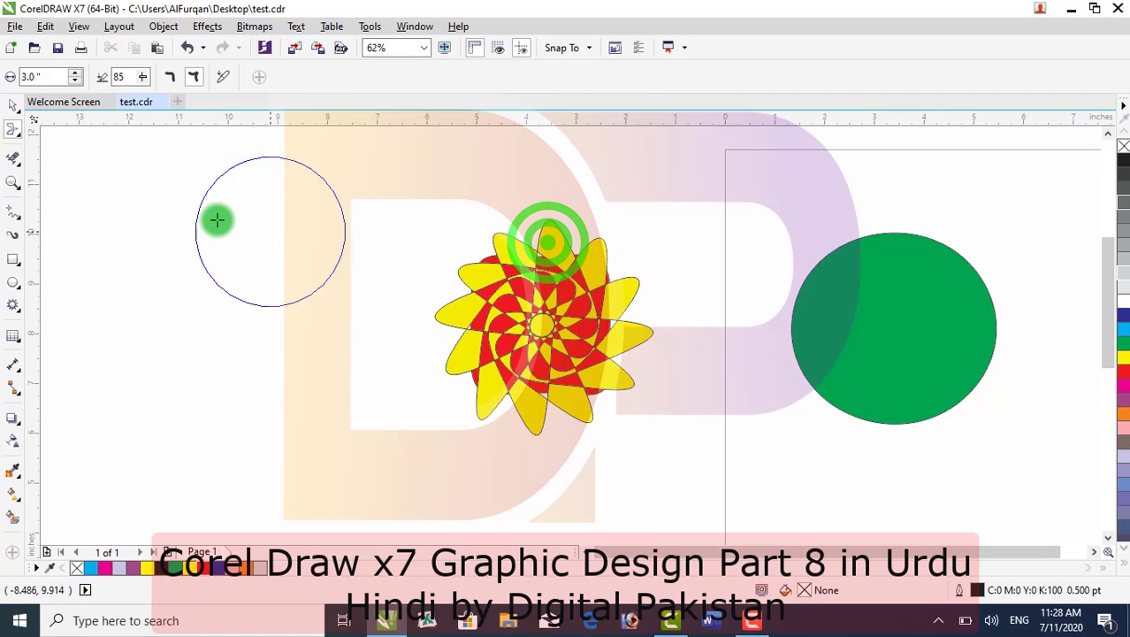
{"action": "key", "text": "space"}
{"action": "left_click_drag", "start_coordinate": [557, 265], "coordinate": [325, 232]}
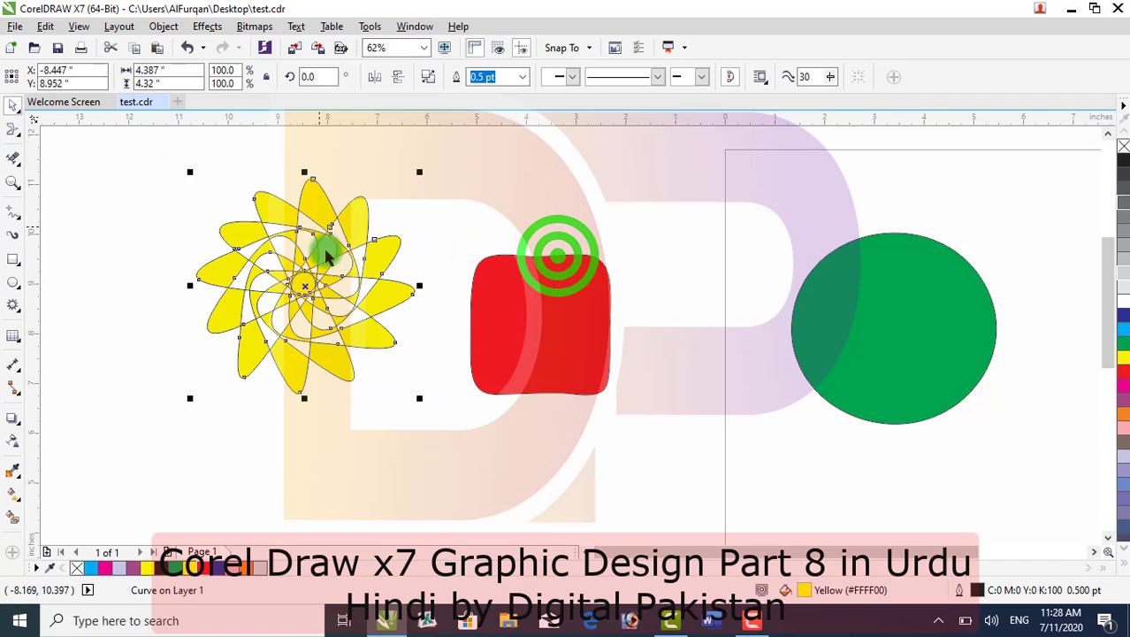
{"action": "left_click", "coordinate": [553, 305]}
{"action": "left_click", "coordinate": [255, 216]}
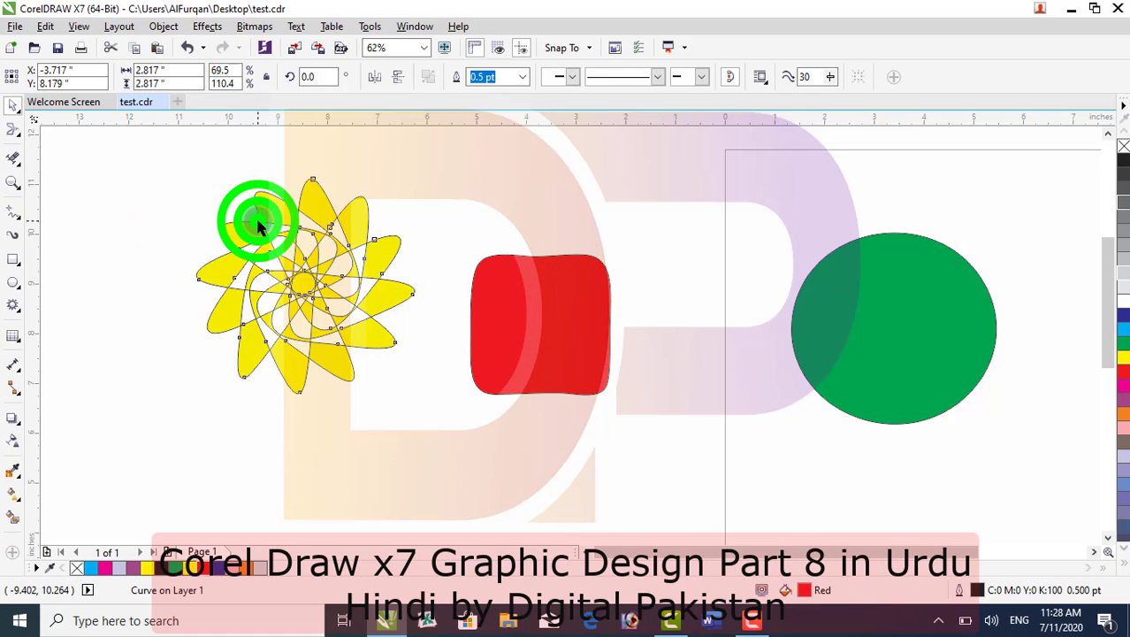
Pull the flower's upper and left petals outward into curved tips with the Smear tool, using a 3.0-inch nib and pressure of 85
{"action": "left_click", "coordinate": [19, 134]}
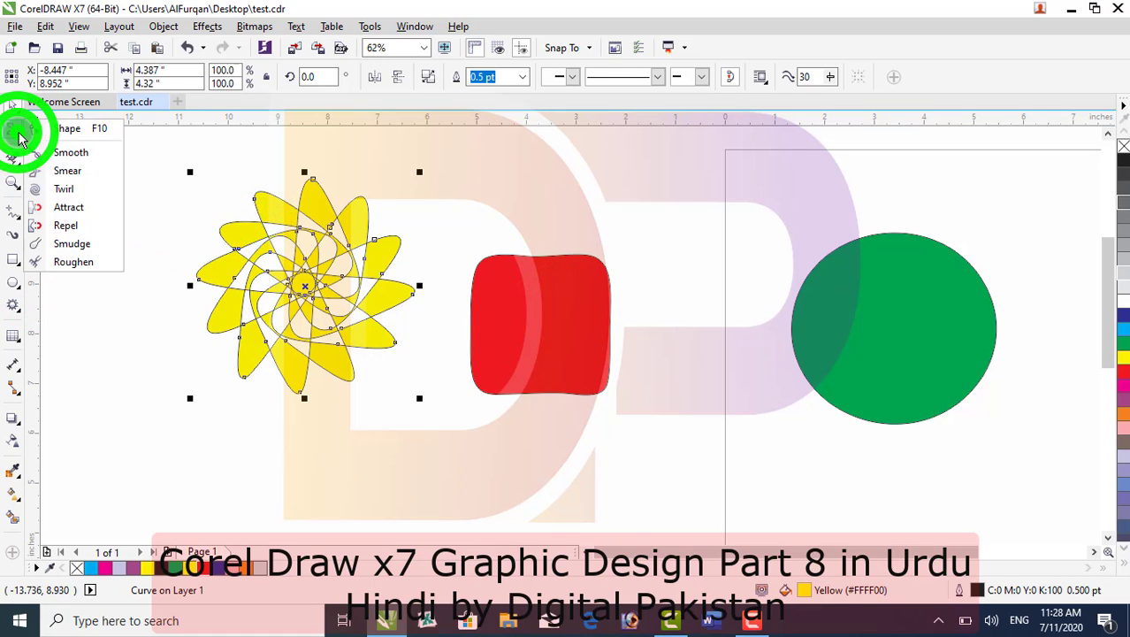
{"action": "left_click", "coordinate": [54, 170]}
{"action": "left_click", "coordinate": [313, 181]}
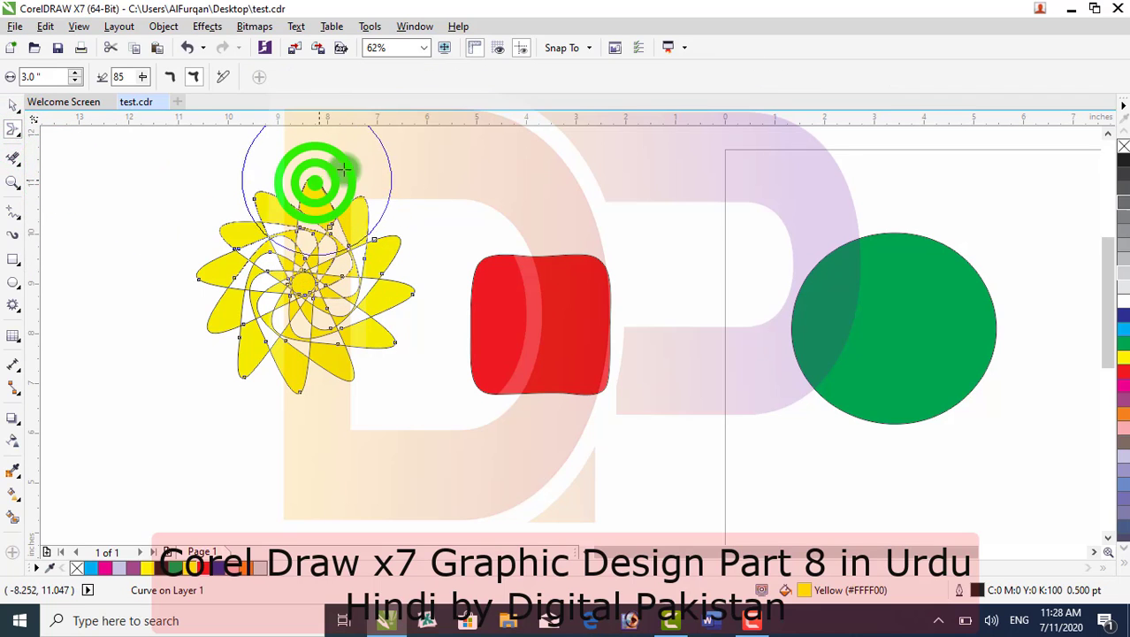
{"action": "left_click", "coordinate": [587, 265]}
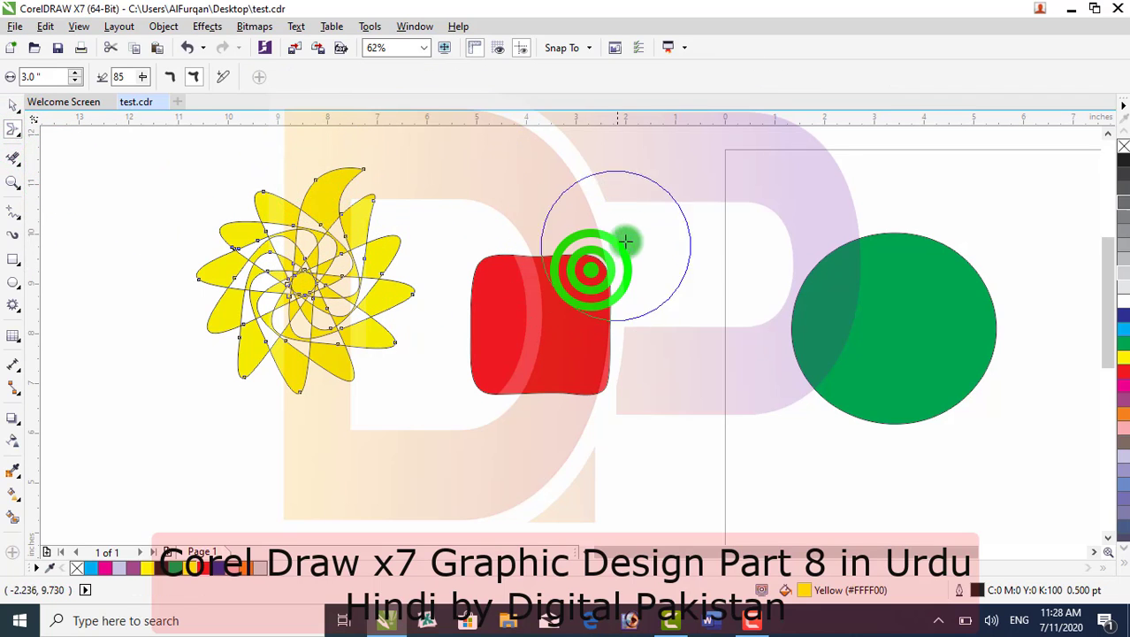
{"action": "left_click", "coordinate": [256, 194]}
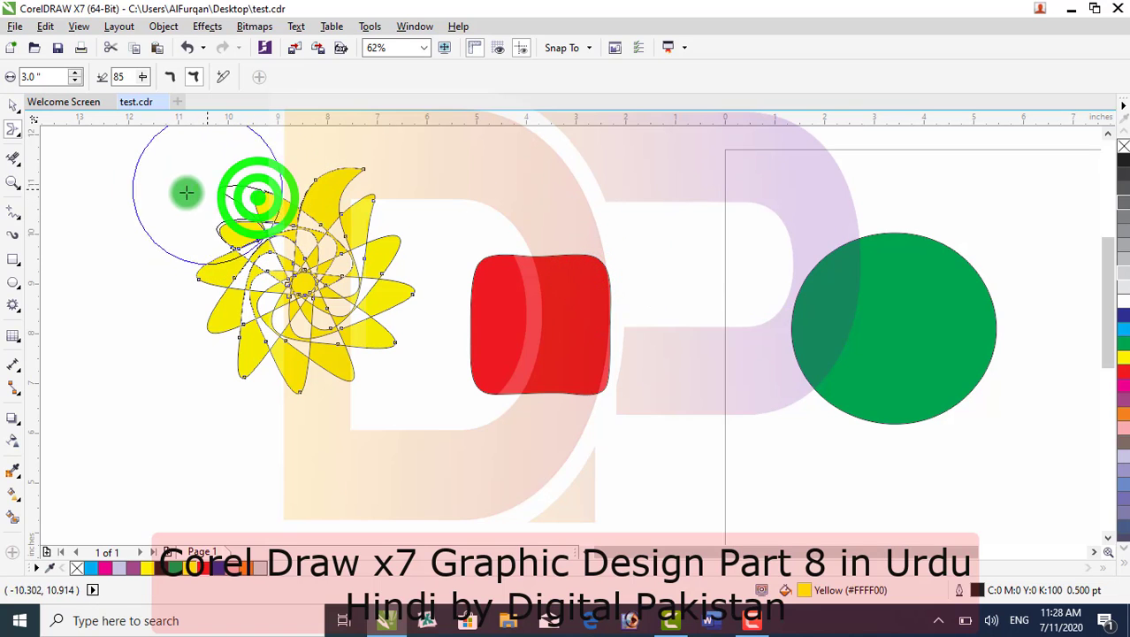
{"action": "left_click", "coordinate": [207, 269]}
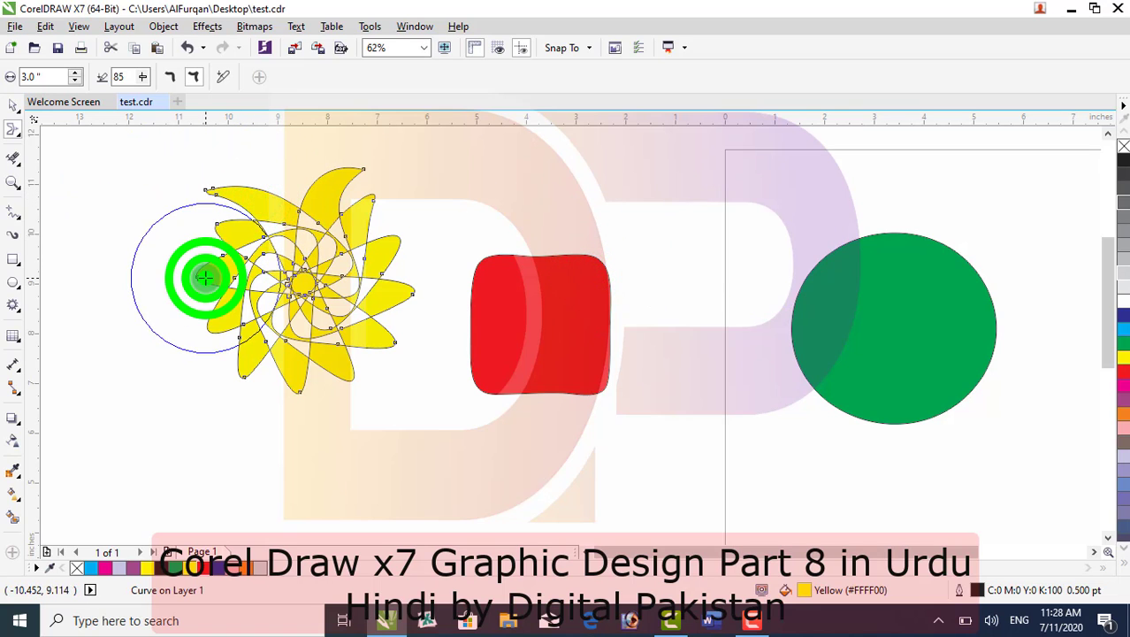
Delete the smeared flower and all remaining shapes to empty the drawing
{"action": "left_click", "coordinate": [13, 110]}
{"action": "key", "text": "Delete"}
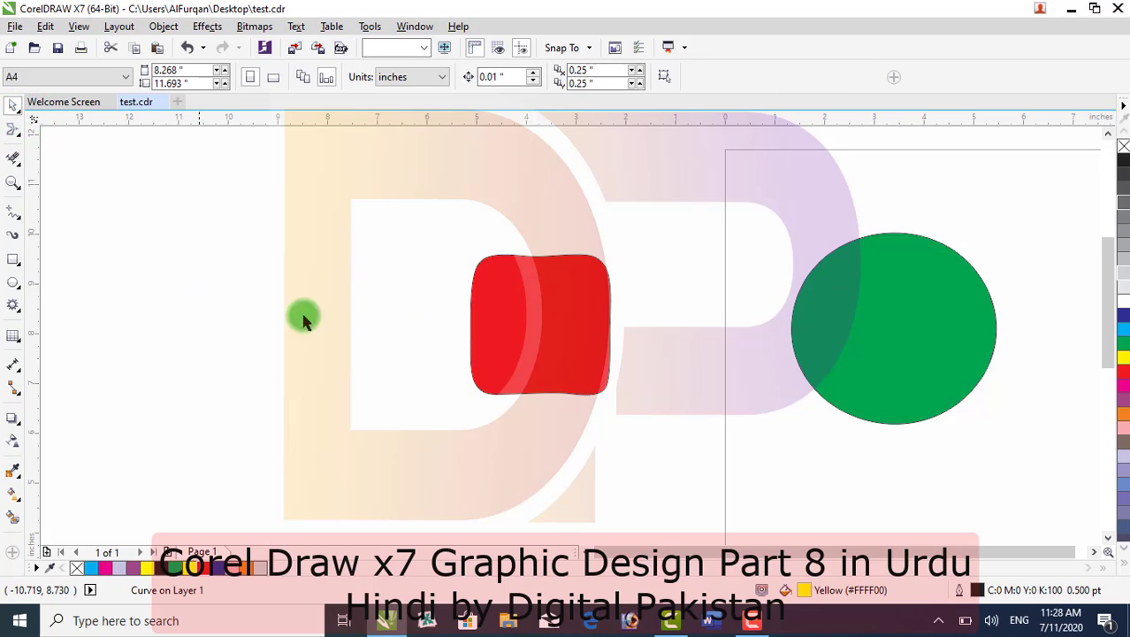
{"action": "key", "text": "ctrl+a"}
{"action": "key", "text": "Delete"}
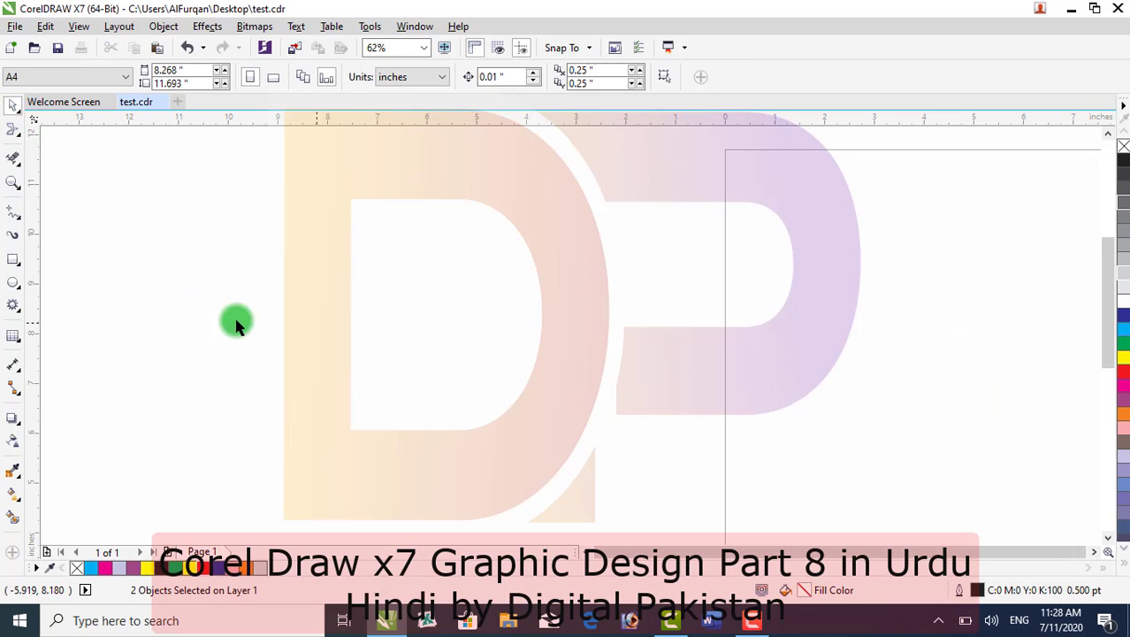
Draw a rectangle about 6.23 by 3.3 inches to the left of the page and fill it yellow
{"action": "left_click", "coordinate": [21, 263]}
{"action": "left_click_drag", "start_coordinate": [270, 255], "coordinate": [581, 420]}
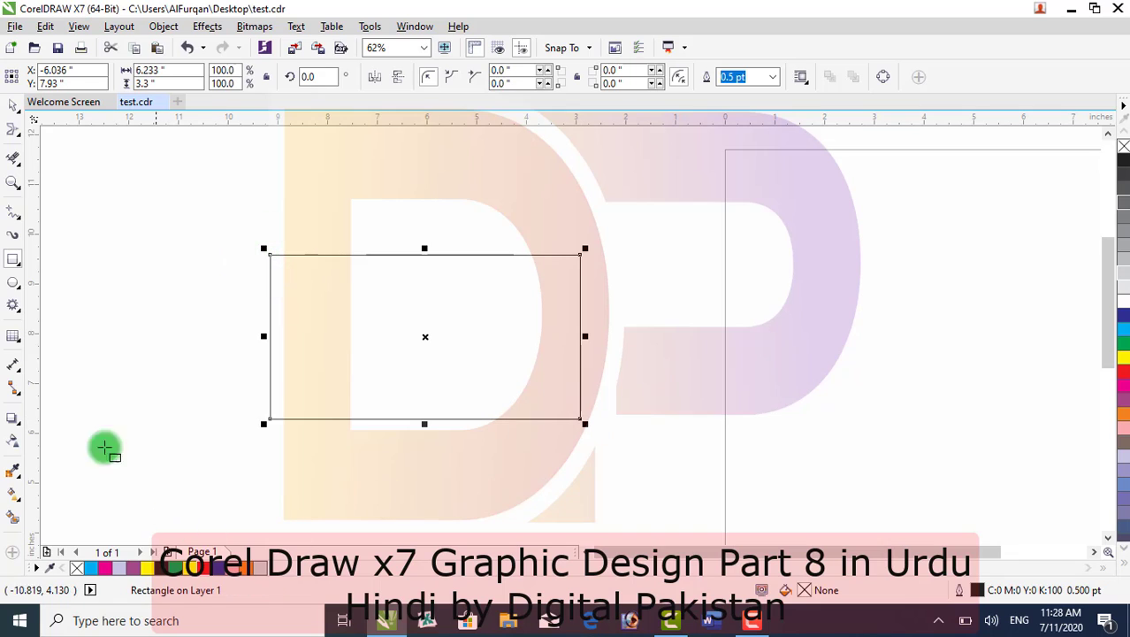
{"action": "left_click", "coordinate": [147, 570]}
Draw a circle about 2.6 inches across near the middle of the yellow rectangle and fill it green
{"action": "left_click", "coordinate": [13, 283]}
{"action": "left_click", "coordinate": [56, 283]}
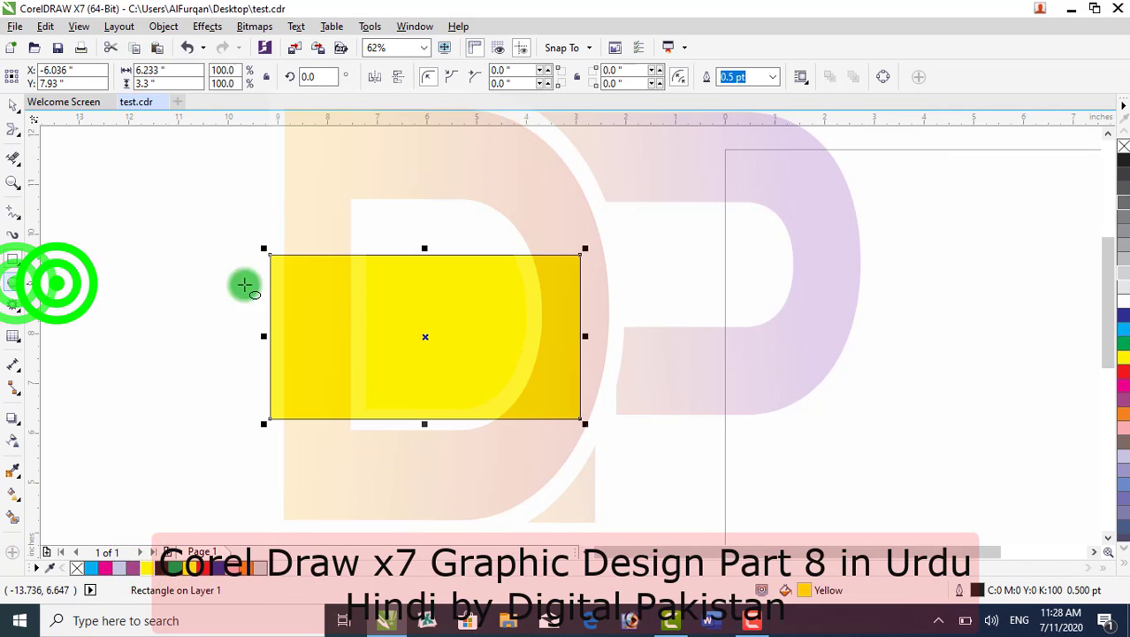
{"action": "left_click_drag", "start_coordinate": [358, 279], "coordinate": [453, 402]}
{"action": "left_click_drag", "start_coordinate": [472, 407], "coordinate": [475, 408]}
{"action": "left_click", "coordinate": [174, 567]}
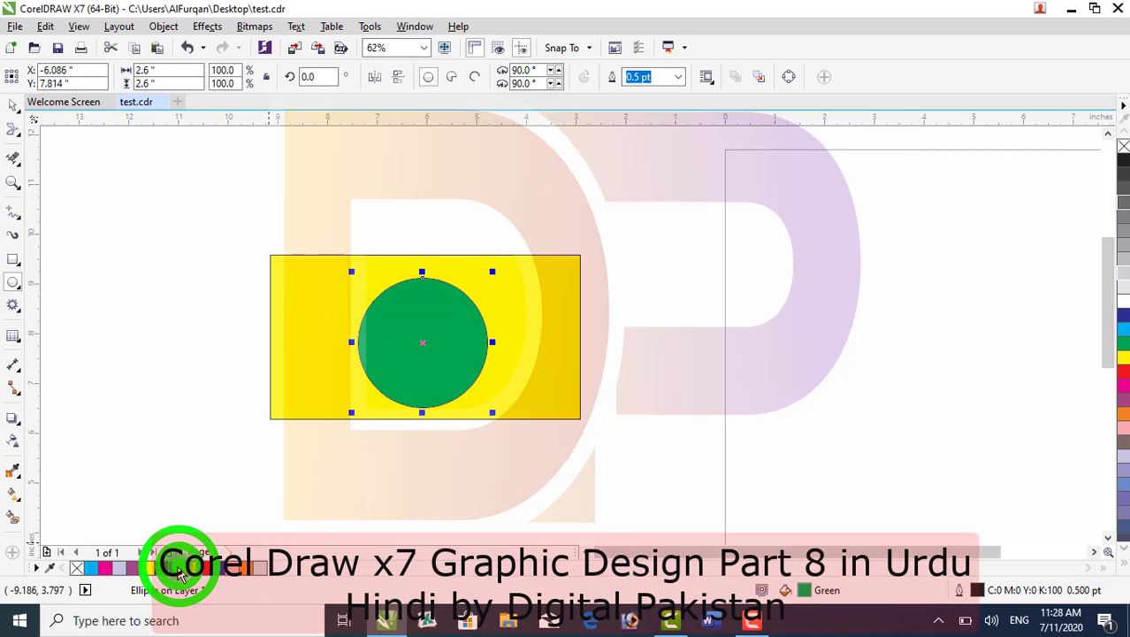
{"action": "left_click", "coordinate": [171, 300]}
Smear the yellow rectangle and green circle together into pointed tips towards the upper right and upper left
{"action": "left_click", "coordinate": [13, 113]}
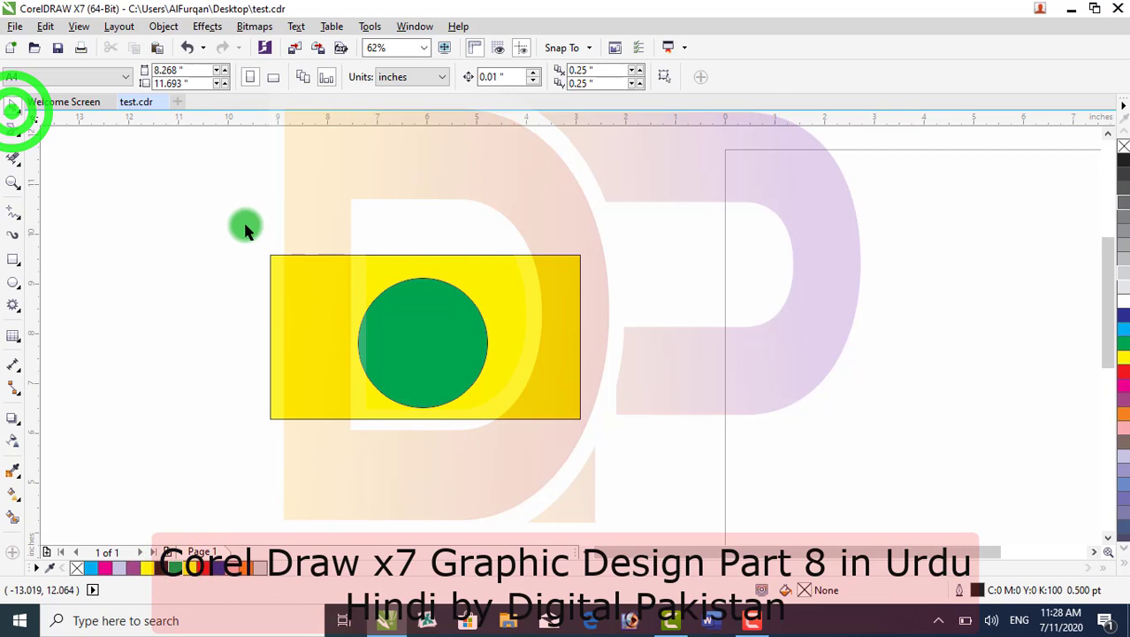
{"action": "left_click_drag", "start_coordinate": [227, 200], "coordinate": [637, 453]}
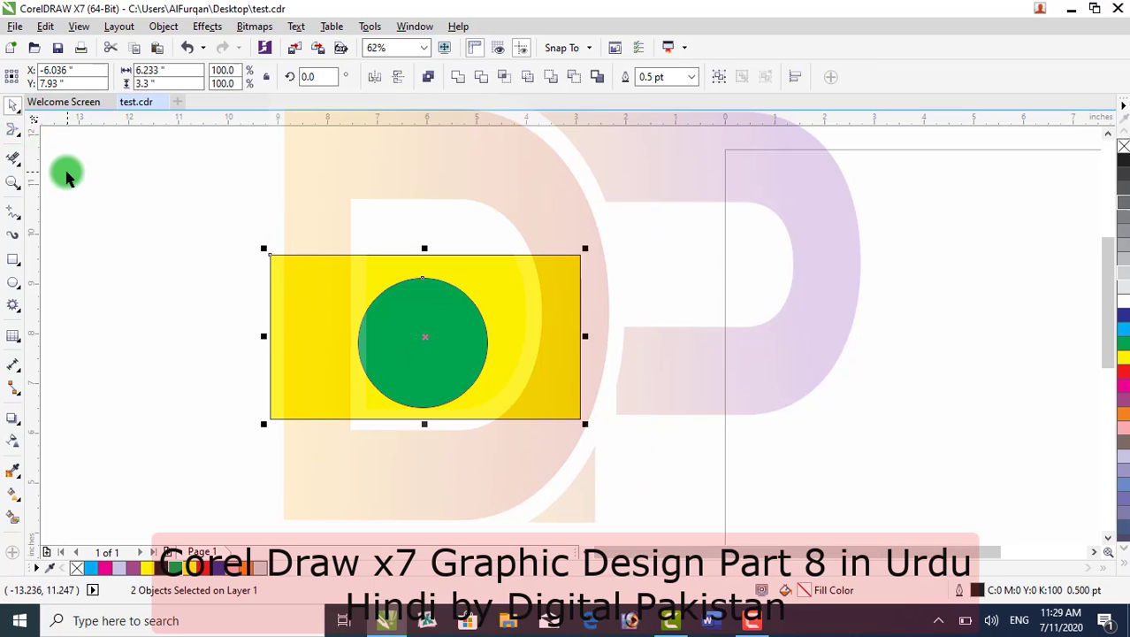
{"action": "left_click", "coordinate": [13, 132]}
{"action": "left_click", "coordinate": [101, 168]}
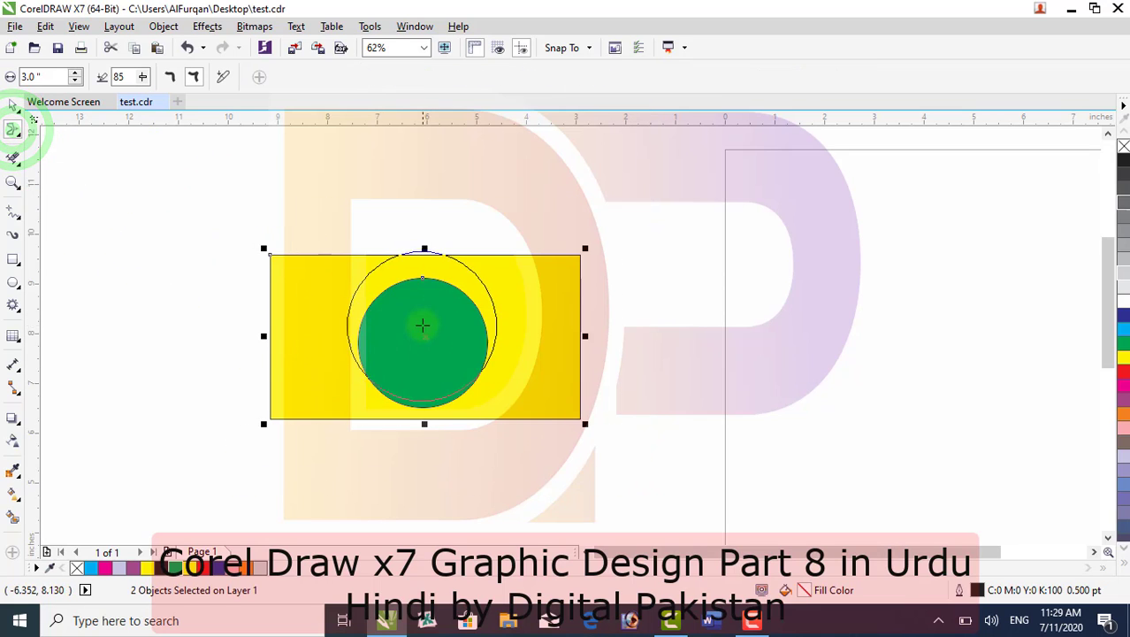
{"action": "mouse_move", "coordinate": [423, 323]}
{"action": "left_mouse_down"}
{"action": "mouse_move", "coordinate": [517, 260]}
{"action": "mouse_move", "coordinate": [677, 282]}
{"action": "left_mouse_up"}
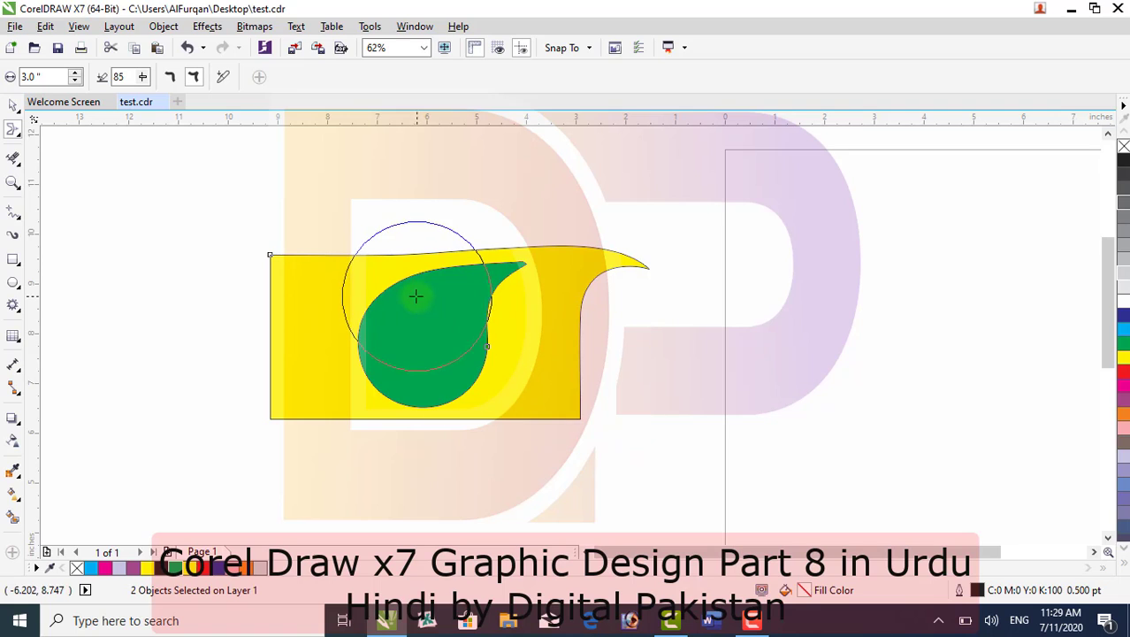
{"action": "mouse_move", "coordinate": [416, 296]}
{"action": "left_mouse_down"}
{"action": "mouse_move", "coordinate": [336, 230]}
{"action": "mouse_move", "coordinate": [212, 212]}
{"action": "left_mouse_up"}
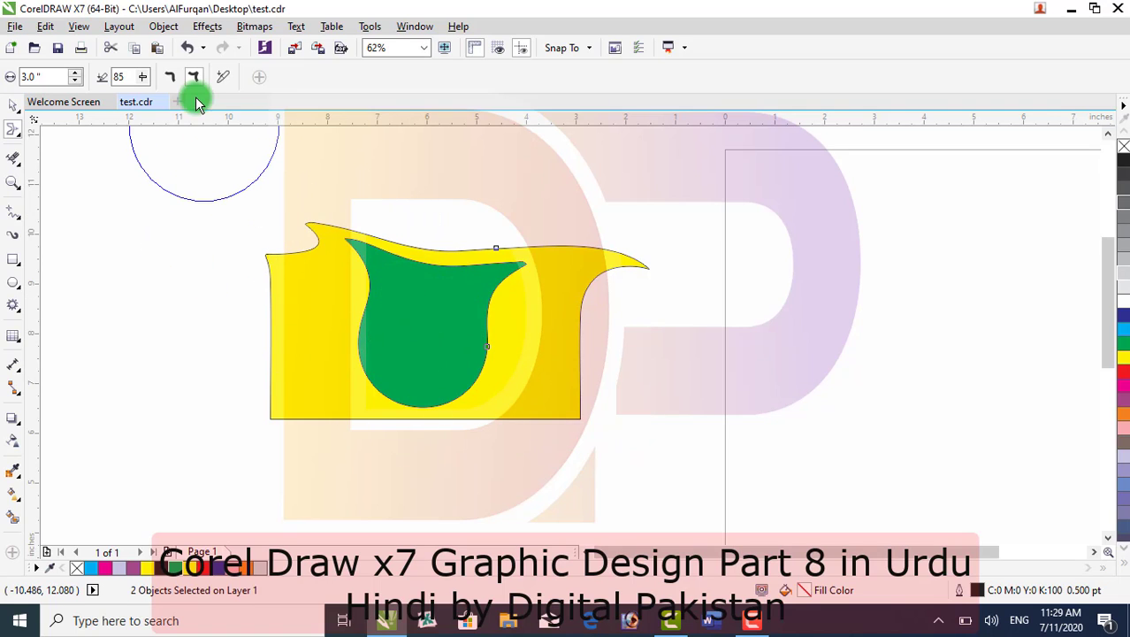
Switch the Smear tool to Smooth smear and pull both shapes outward and inward in several directions into long flowing curves
{"action": "left_click", "coordinate": [174, 77]}
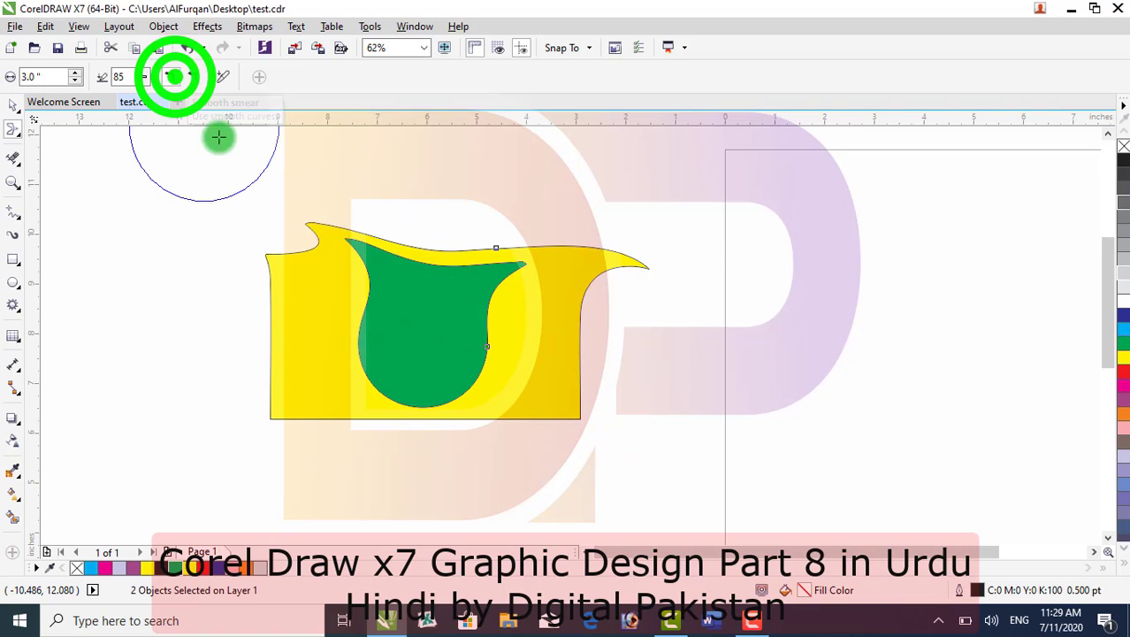
{"action": "mouse_move", "coordinate": [439, 371]}
{"action": "left_mouse_down"}
{"action": "mouse_move", "coordinate": [337, 360]}
{"action": "mouse_move", "coordinate": [282, 385]}
{"action": "mouse_move", "coordinate": [236, 438]}
{"action": "mouse_move", "coordinate": [209, 530]}
{"action": "left_mouse_up"}
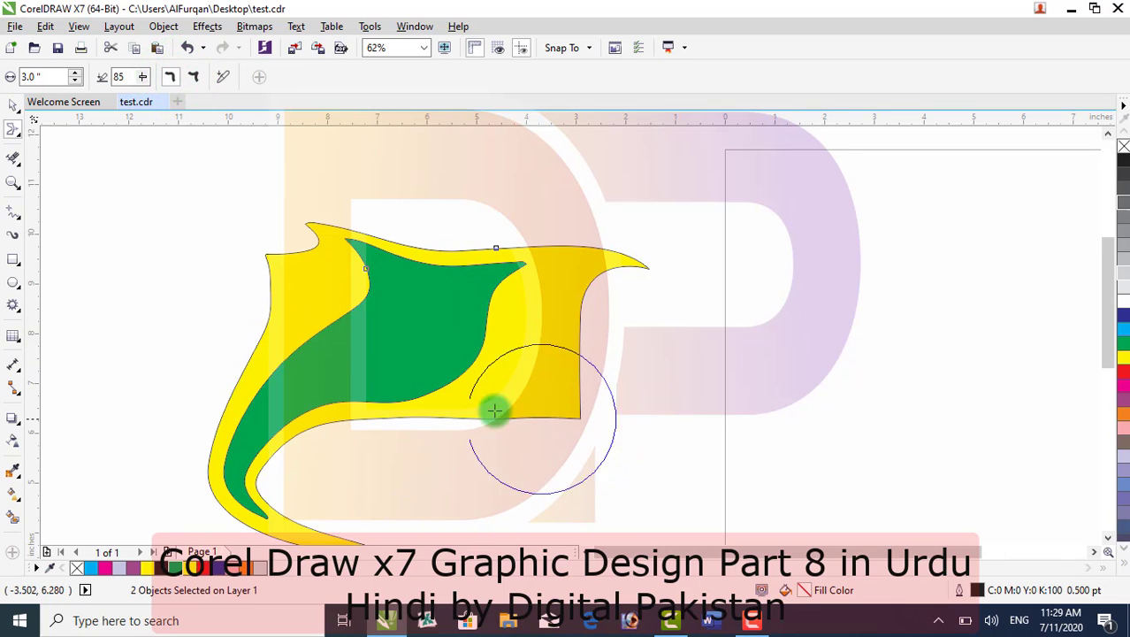
{"action": "mouse_move", "coordinate": [407, 358]}
{"action": "left_mouse_down"}
{"action": "mouse_move", "coordinate": [723, 399]}
{"action": "mouse_move", "coordinate": [846, 273]}
{"action": "left_mouse_up"}
{"action": "mouse_move", "coordinate": [449, 307]}
{"action": "left_mouse_down"}
{"action": "mouse_move", "coordinate": [444, 251]}
{"action": "mouse_move", "coordinate": [737, 190]}
{"action": "left_mouse_up"}
{"action": "mouse_move", "coordinate": [411, 295]}
{"action": "left_mouse_down"}
{"action": "mouse_move", "coordinate": [407, 329]}
{"action": "mouse_move", "coordinate": [251, 274]}
{"action": "mouse_move", "coordinate": [127, 351]}
{"action": "mouse_move", "coordinate": [90, 416]}
{"action": "mouse_move", "coordinate": [107, 445]}
{"action": "mouse_move", "coordinate": [240, 335]}
{"action": "left_mouse_up"}
{"action": "left_click_drag", "start_coordinate": [416, 372], "coordinate": [462, 505]}
{"action": "left_click_drag", "start_coordinate": [521, 336], "coordinate": [529, 247]}
{"action": "mouse_move", "coordinate": [618, 292]}
{"action": "left_mouse_down"}
{"action": "mouse_move", "coordinate": [789, 460]}
{"action": "mouse_move", "coordinate": [694, 397]}
{"action": "mouse_move", "coordinate": [778, 345]}
{"action": "mouse_move", "coordinate": [402, 376]}
{"action": "left_mouse_up"}
{"action": "left_click_drag", "start_coordinate": [270, 479], "coordinate": [267, 474]}
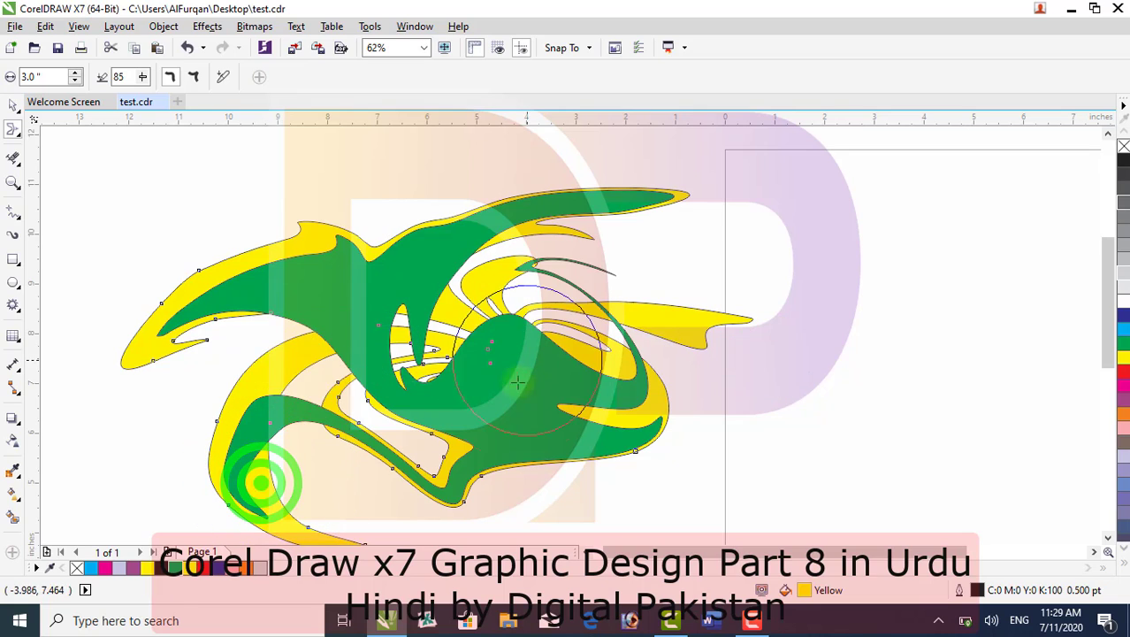
Twirl the yellow shape's outer tips at rate 100 with a 3.0-inch nib, the right pair clockwise and the left pair counterclockwise
{"action": "left_click", "coordinate": [21, 137]}
{"action": "left_click", "coordinate": [81, 188]}
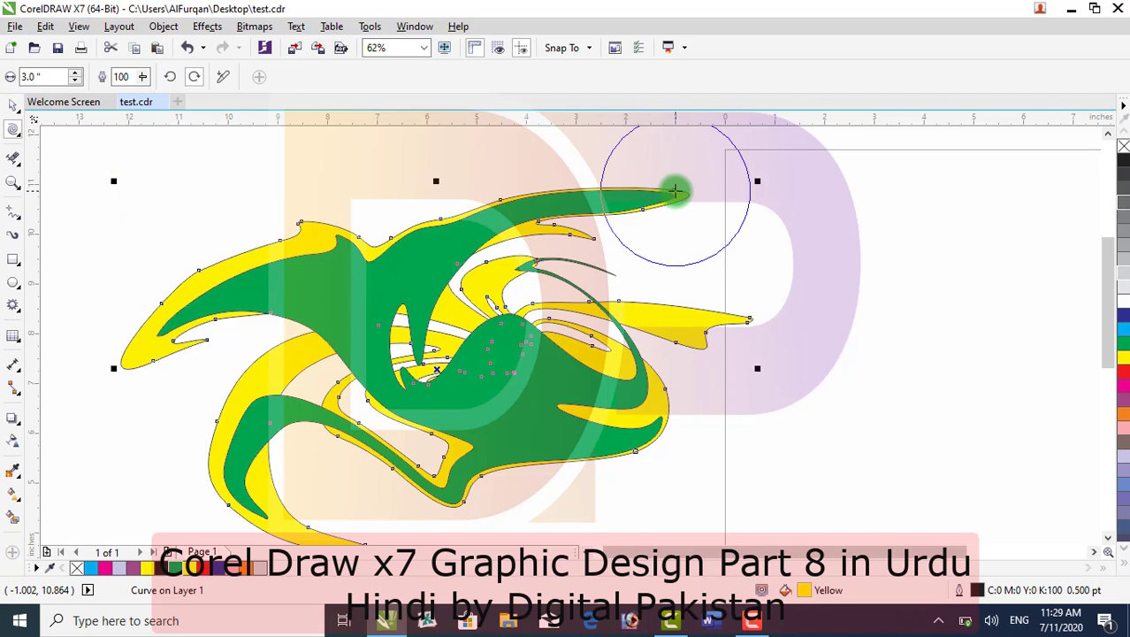
{"action": "left_click_drag", "start_coordinate": [675, 191], "coordinate": [675, 191]}
{"action": "left_click_drag", "start_coordinate": [746, 321], "coordinate": [747, 321]}
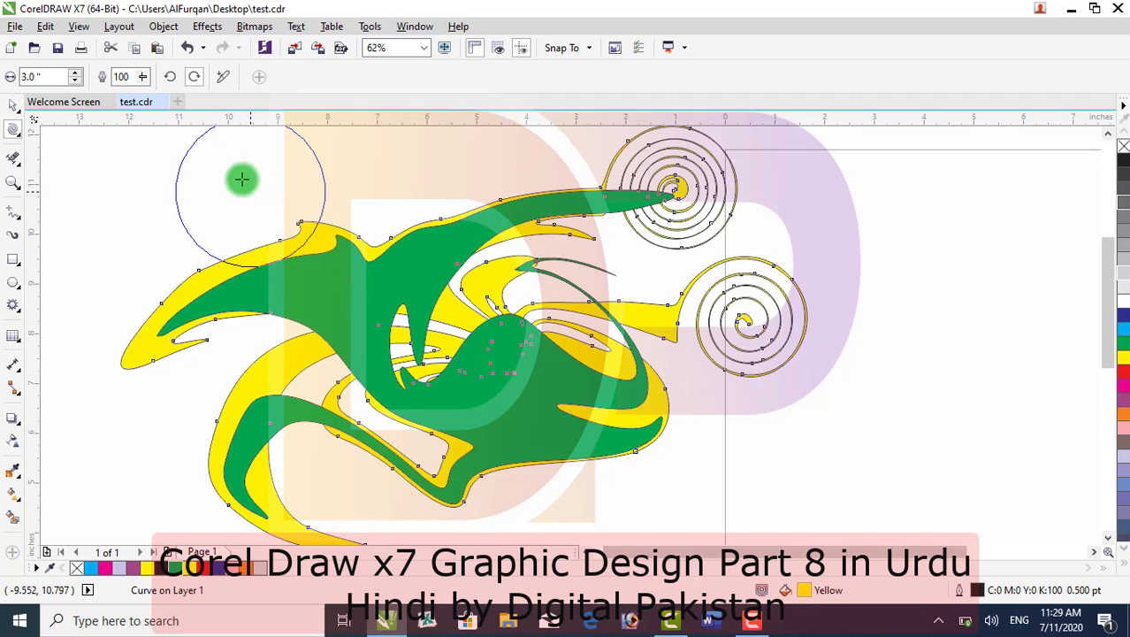
{"action": "left_click_drag", "start_coordinate": [133, 330], "coordinate": [133, 330]}
{"action": "left_click_drag", "start_coordinate": [303, 223], "coordinate": [302, 223]}
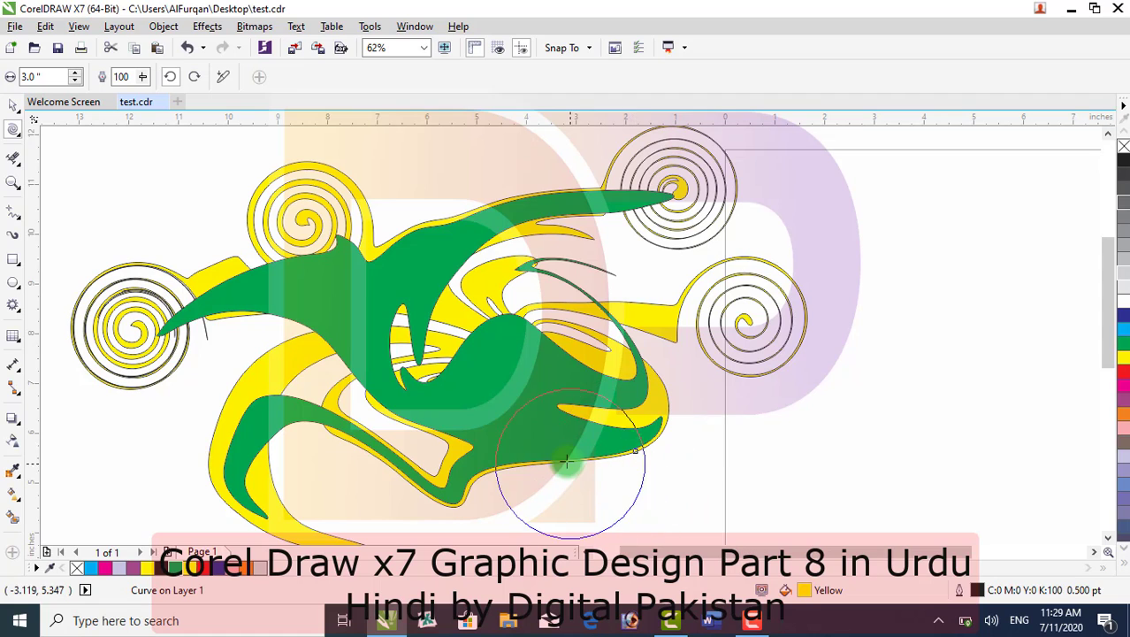
Twirl the middle areas of the yellow shape counterclockwise and fill the shape black
{"action": "mouse_move", "coordinate": [565, 462]}
{"action": "left_mouse_down"}
{"action": "mouse_move", "coordinate": [495, 407]}
{"action": "mouse_move", "coordinate": [484, 416]}
{"action": "mouse_move", "coordinate": [563, 466]}
{"action": "mouse_move", "coordinate": [594, 433]}
{"action": "left_mouse_up"}
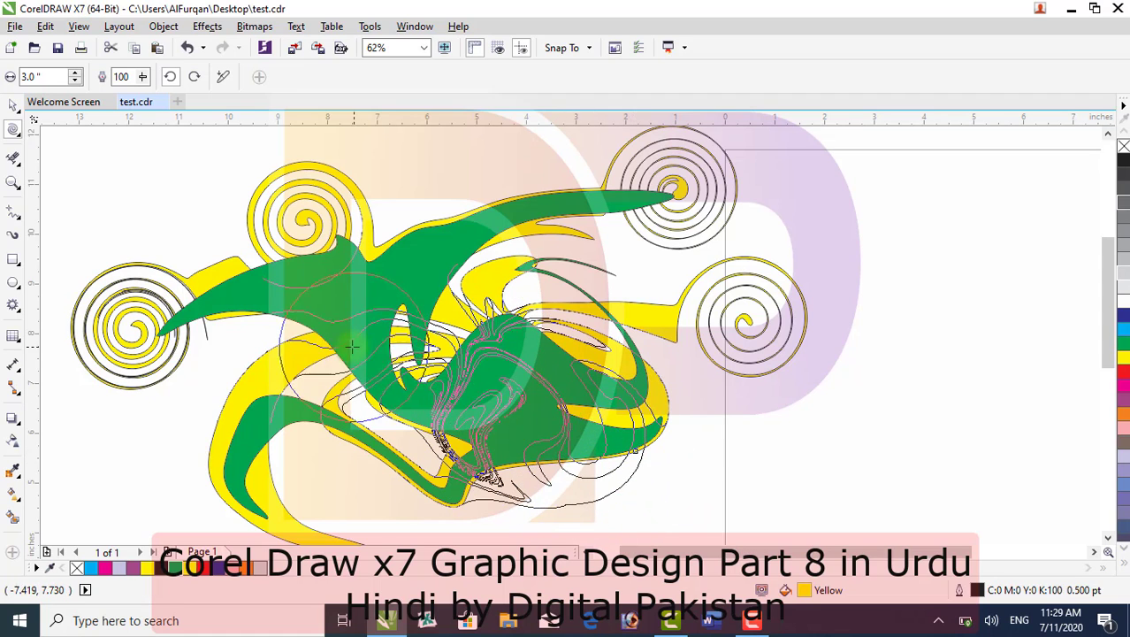
{"action": "left_click", "coordinate": [155, 565]}
{"action": "left_click_drag", "start_coordinate": [376, 315], "coordinate": [364, 312]}
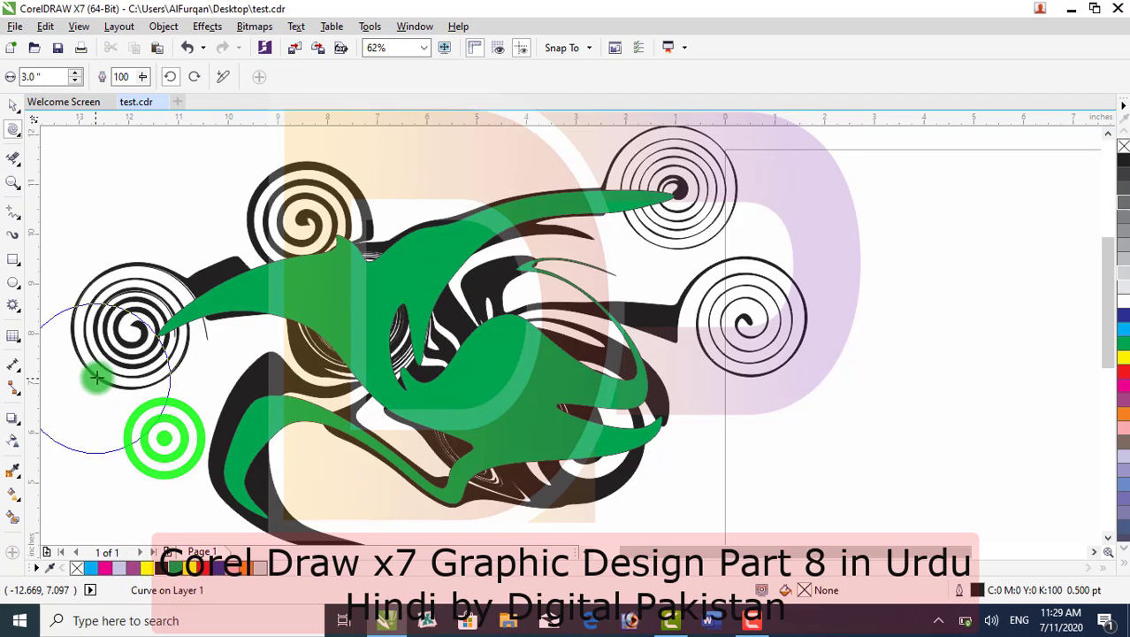
Move the green smeared shape down and to the right, off the black one, and delete it
{"action": "key", "text": "Escape"}
{"action": "right_click", "coordinate": [76, 259]}
{"action": "left_click", "coordinate": [111, 162]}
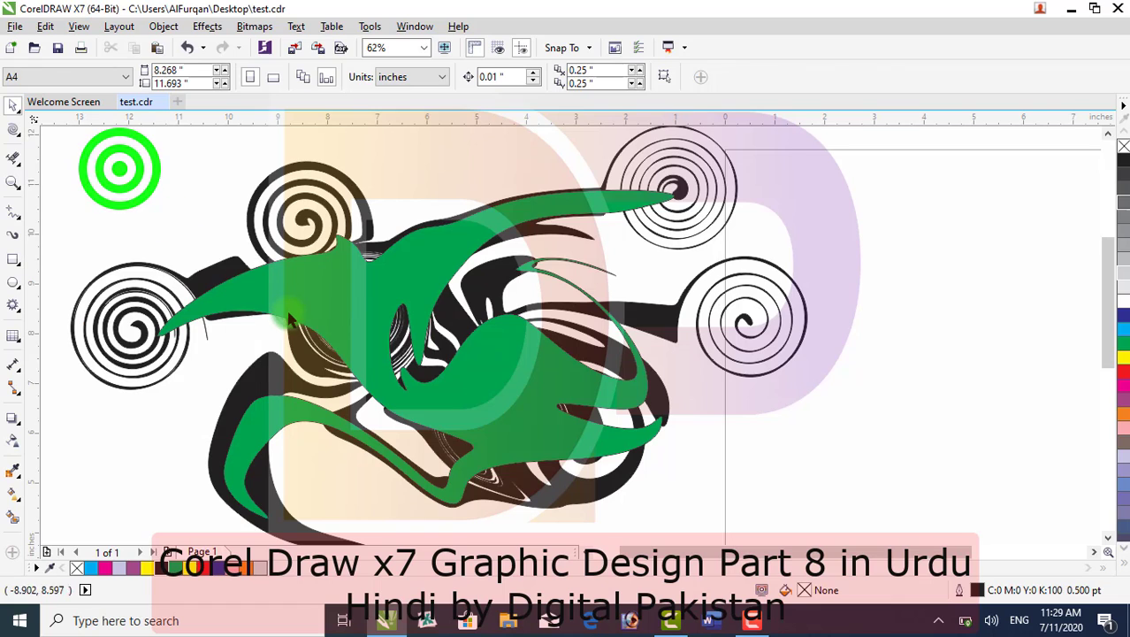
{"action": "left_click_drag", "start_coordinate": [290, 308], "coordinate": [716, 421]}
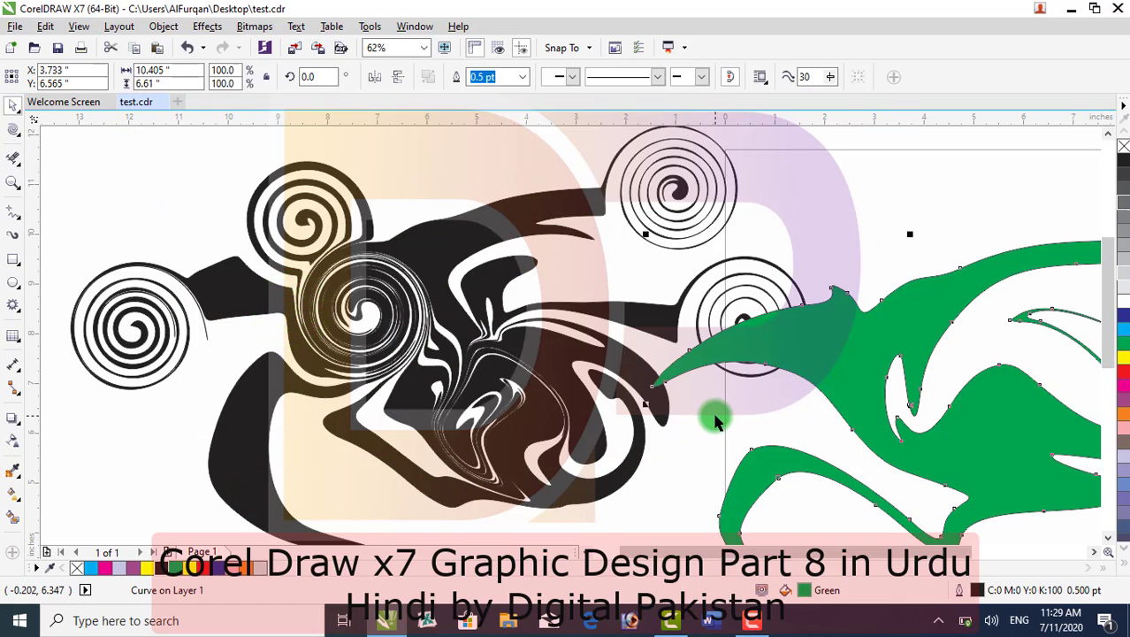
{"action": "key", "text": "Delete"}
Move the black twirled shape up and to the right and delete it with its nodes shown by the Shape tool
{"action": "left_click", "coordinate": [566, 355]}
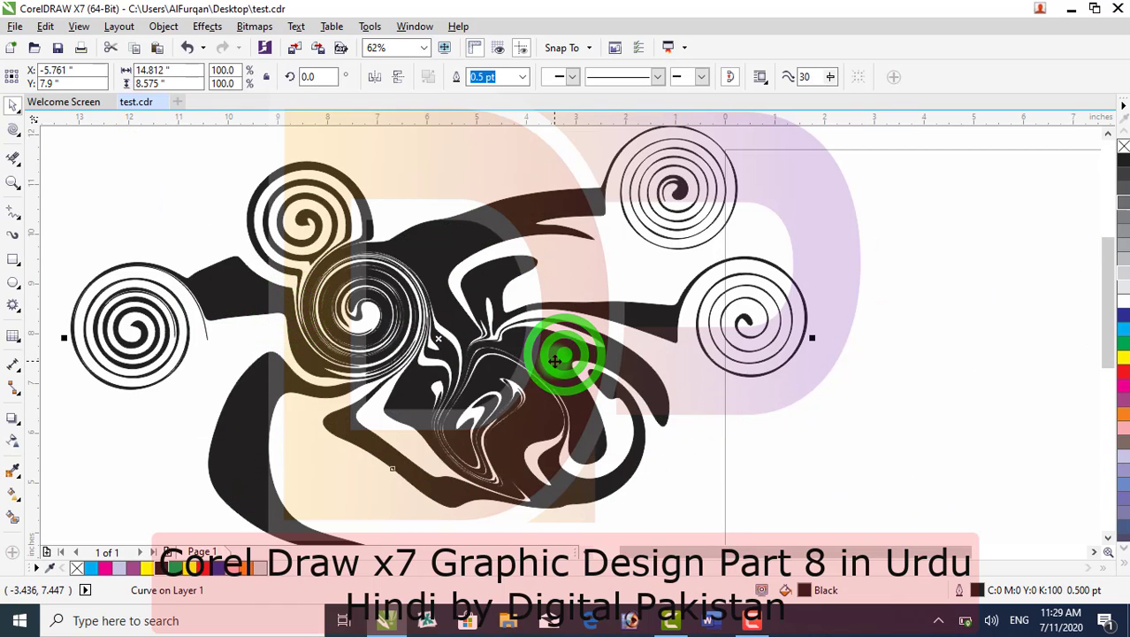
{"action": "left_click_drag", "start_coordinate": [555, 360], "coordinate": [663, 314]}
{"action": "key", "text": "F10"}
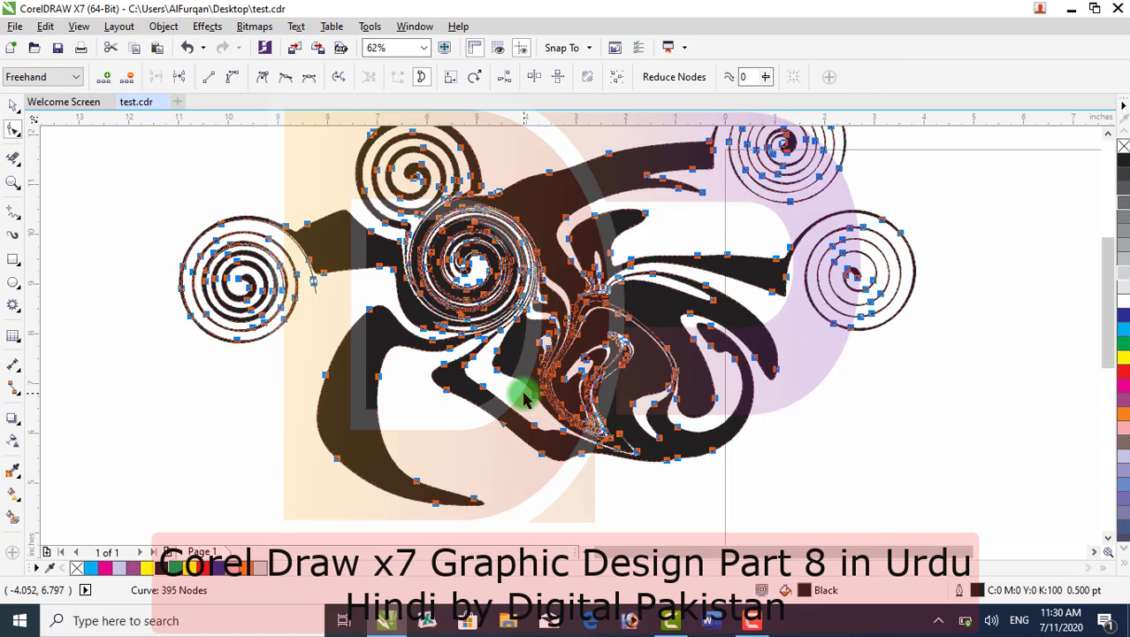
{"action": "key", "text": "Delete"}
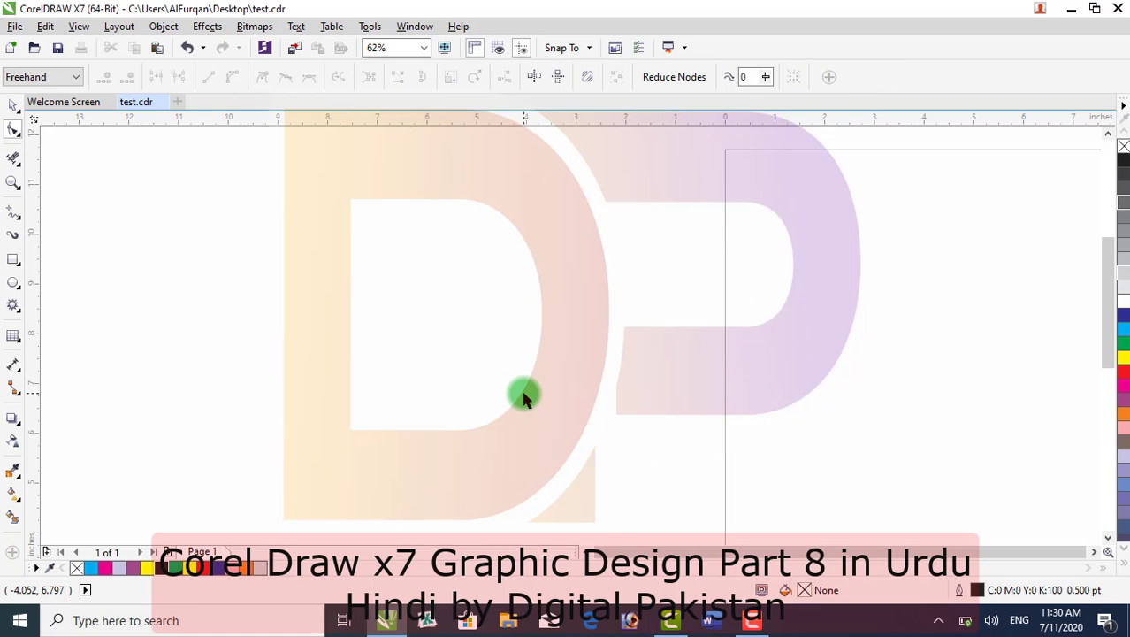